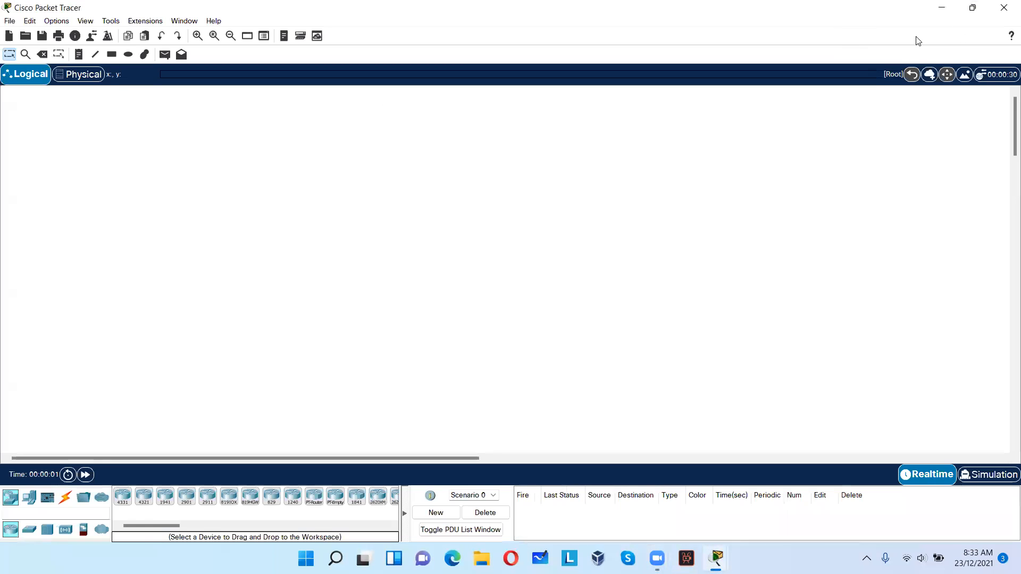
# Restore the Packet Tracer window from full screen and arrange both Packet Tracer windows side by side on the desktop.
pyautogui.click(971, 9)
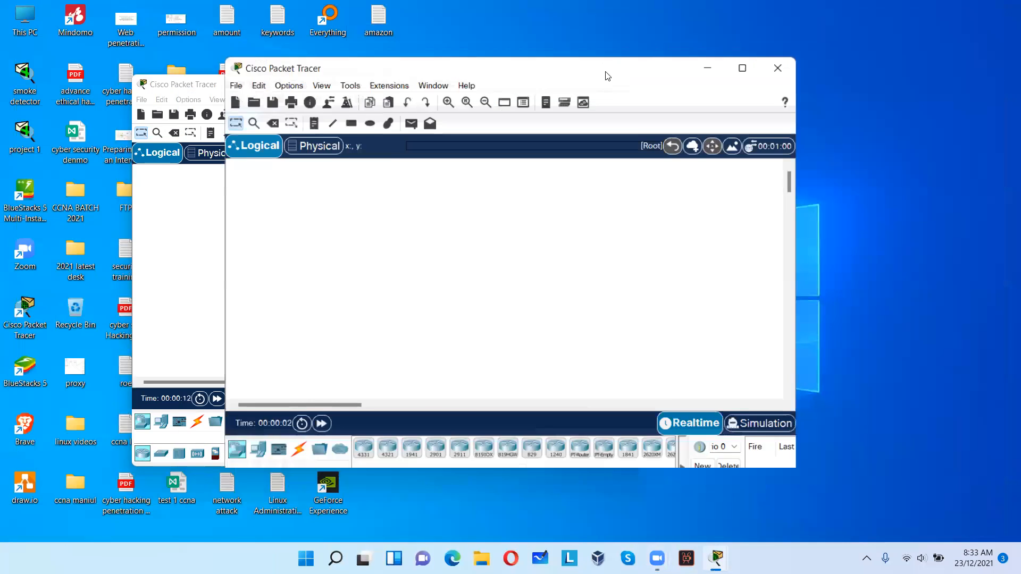
pyautogui.moveTo(640, 89); pyautogui.dragTo(850, 98)
pyautogui.click(430, 91)
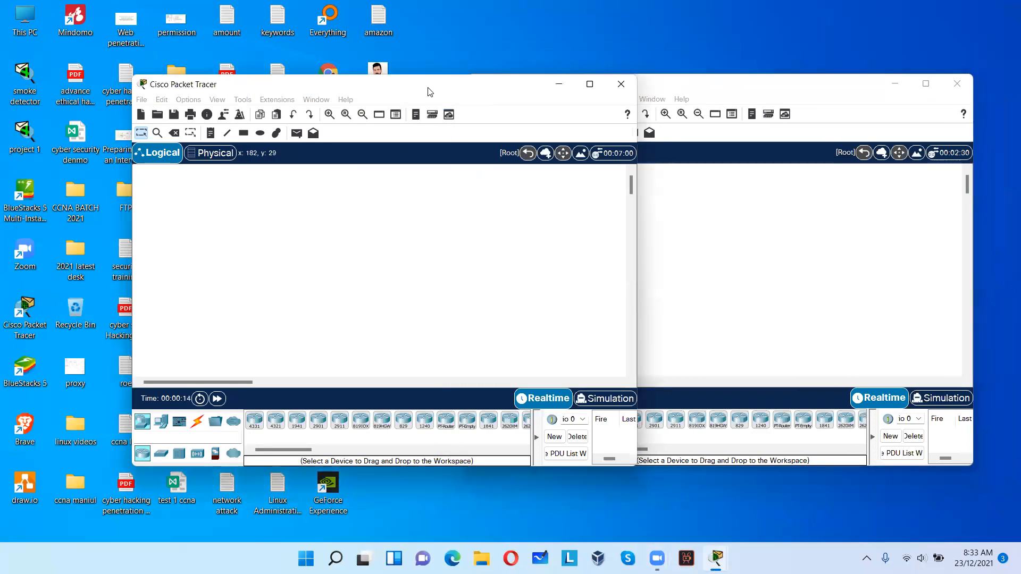
pyautogui.moveTo(430, 92); pyautogui.dragTo(297, 89)
pyautogui.click(597, 91)
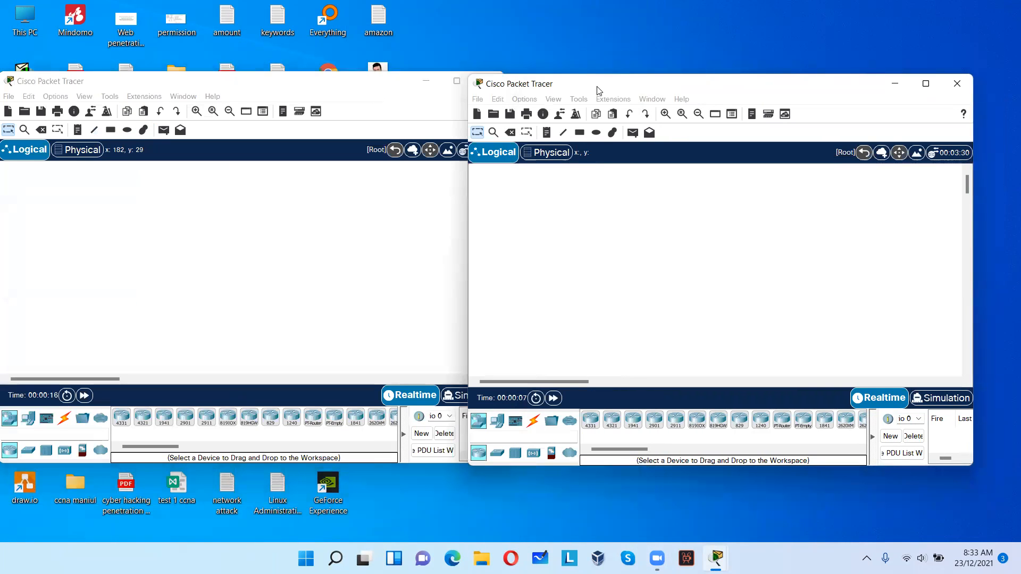
pyautogui.moveTo(598, 91); pyautogui.dragTo(649, 83)
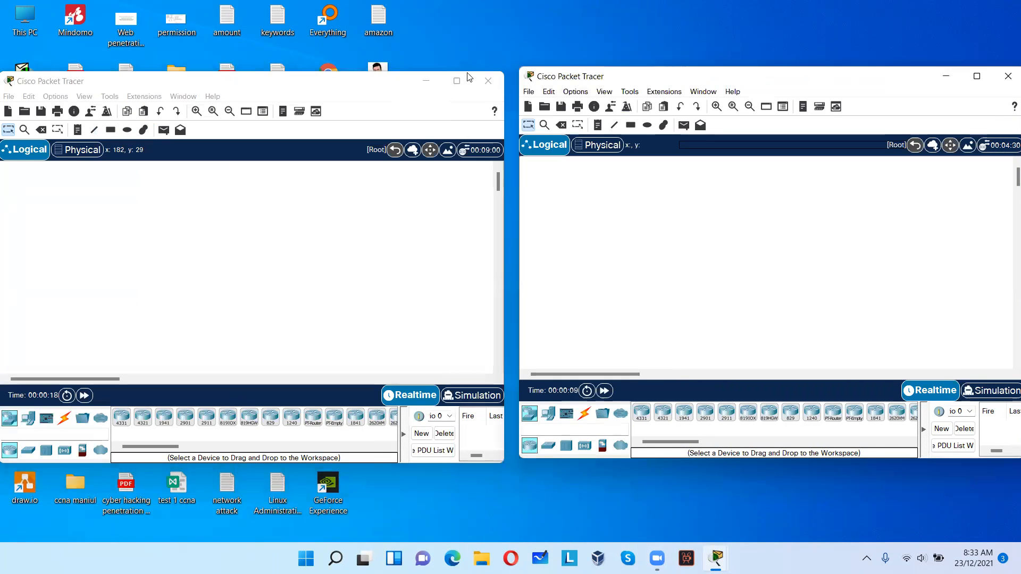
pyautogui.click(387, 85)
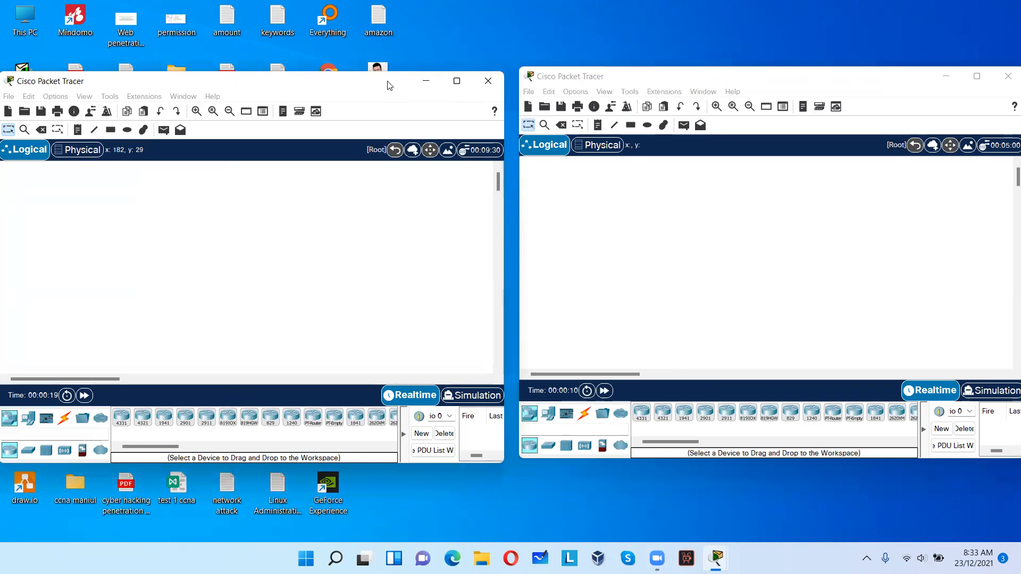
pyautogui.moveTo(387, 85); pyautogui.dragTo(396, 84)
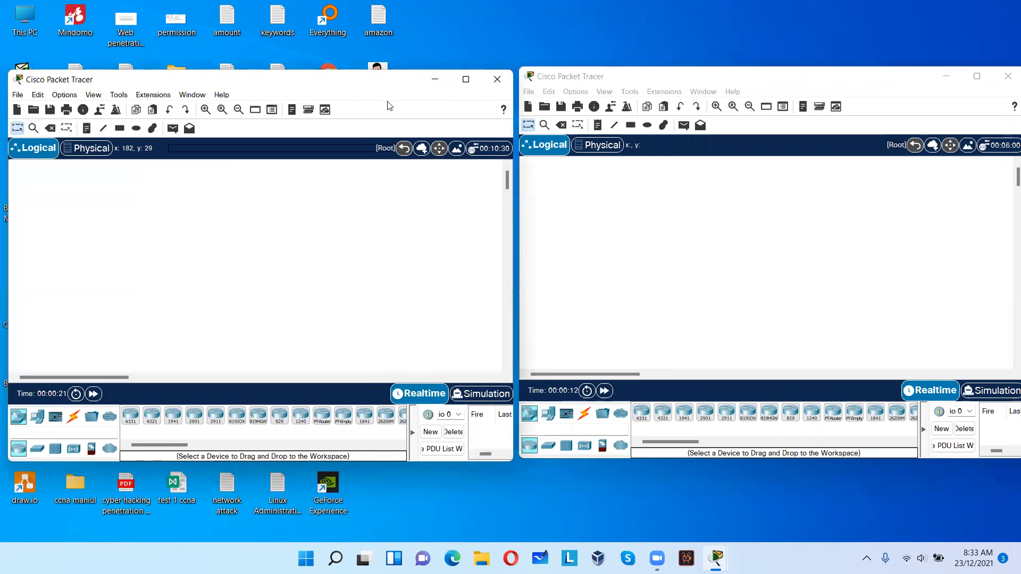
# Place an AccessPoint-PT and a 2960 switch in the first window's workspace, with the access point below the switch.
pyautogui.click(34, 424)
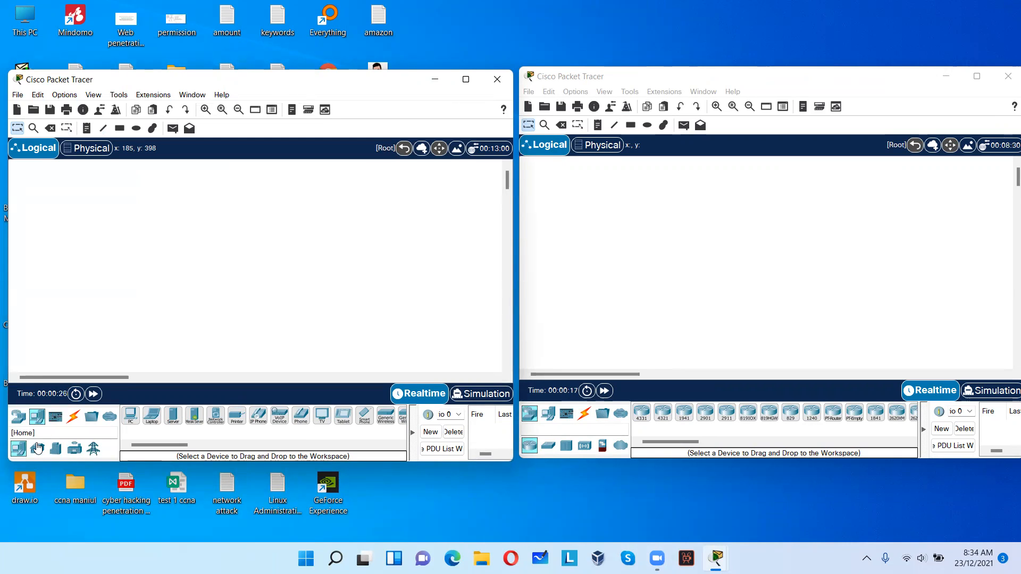
pyautogui.click(18, 417)
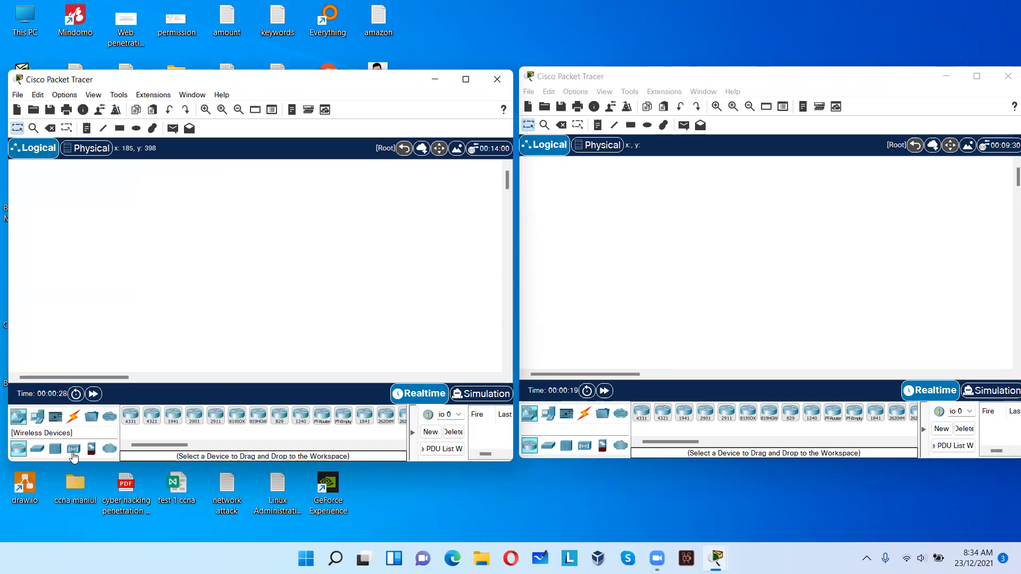
pyautogui.click(74, 451)
pyautogui.moveTo(279, 416); pyautogui.dragTo(221, 244)
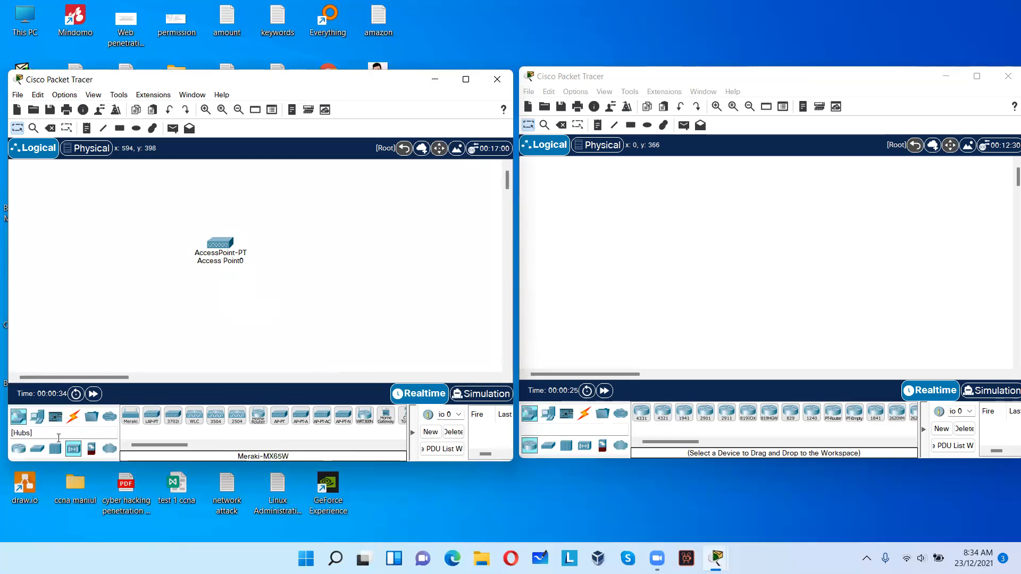
pyautogui.click(37, 448)
pyautogui.moveTo(130, 416); pyautogui.dragTo(246, 212)
pyautogui.moveTo(225, 248); pyautogui.dragTo(221, 258)
# Connect the access point to the 2960 switch in the first window with an automatically chosen cable.
pyautogui.click(74, 416)
pyautogui.click(131, 415)
pyautogui.click(212, 258)
pyautogui.click(246, 213)
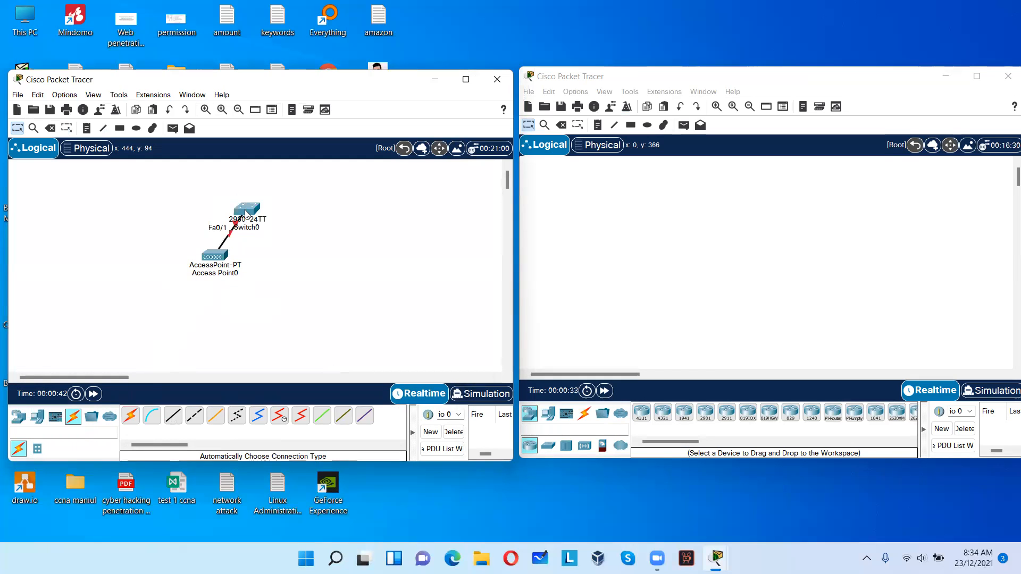
# Place a 2960 switch and an AccessPoint-PT in the second window's workspace.
pyautogui.click(552, 447)
pyautogui.moveTo(641, 413); pyautogui.dragTo(745, 268)
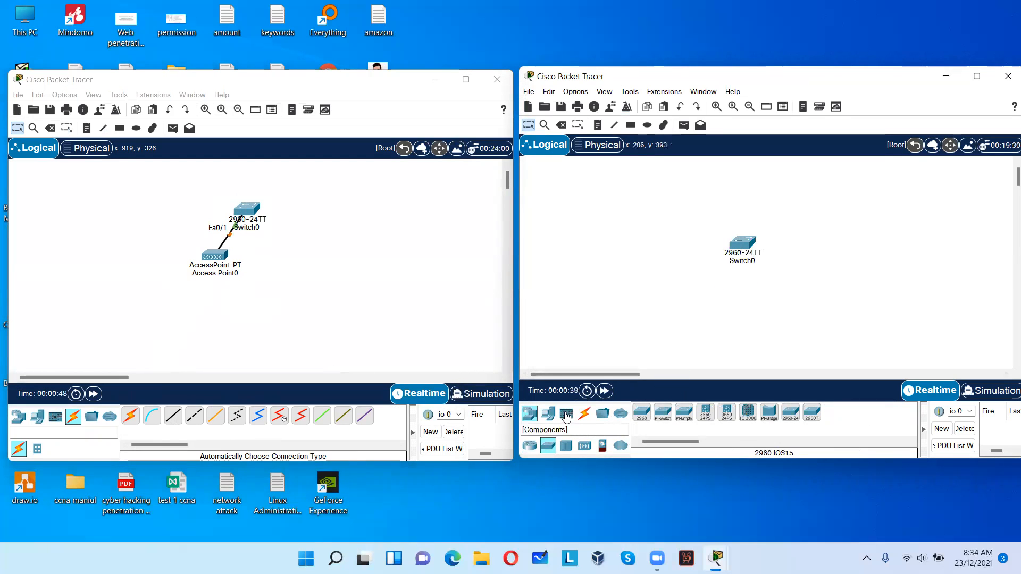
pyautogui.click(536, 416)
pyautogui.click(585, 446)
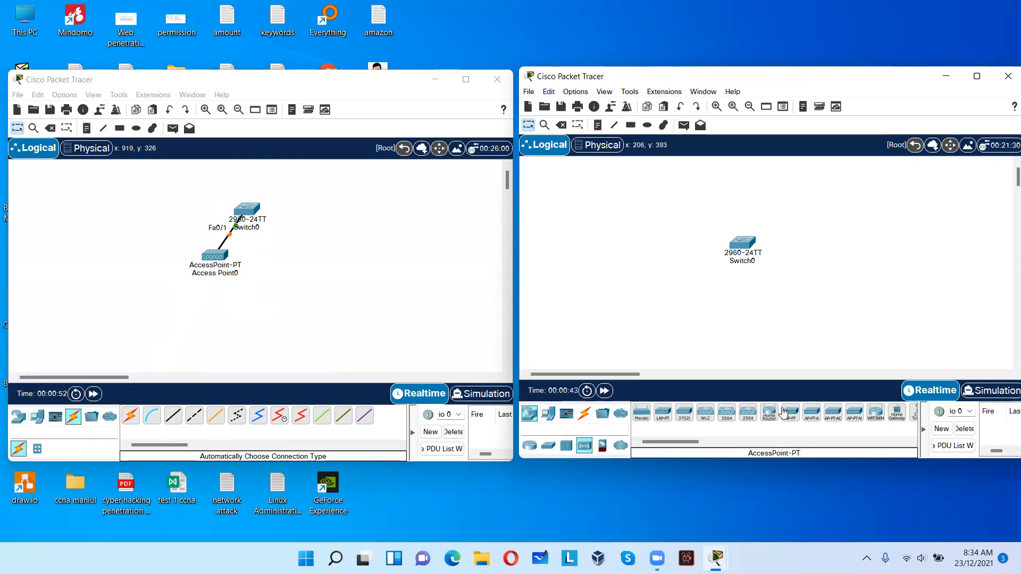
pyautogui.moveTo(788, 413); pyautogui.dragTo(804, 259)
# Connect the second window's 2960 switch to its access point with an automatically chosen cable.
pyautogui.click(585, 415)
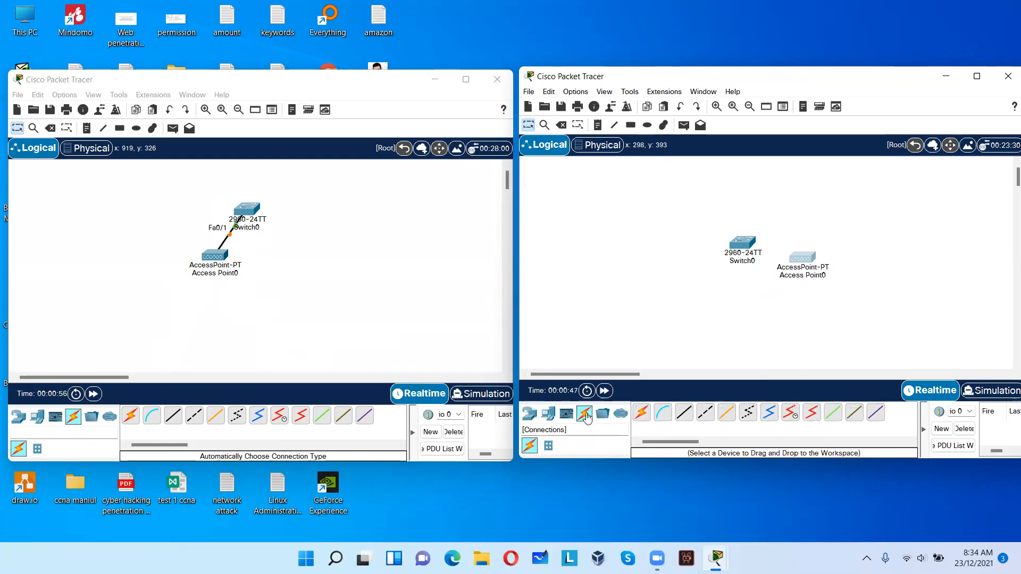
pyautogui.click(642, 414)
pyautogui.click(741, 244)
pyautogui.click(799, 258)
# Reposition the second window's switch and access point, and move the first window's access point slightly farther from its switch.
pyautogui.moveTo(742, 243); pyautogui.dragTo(699, 217)
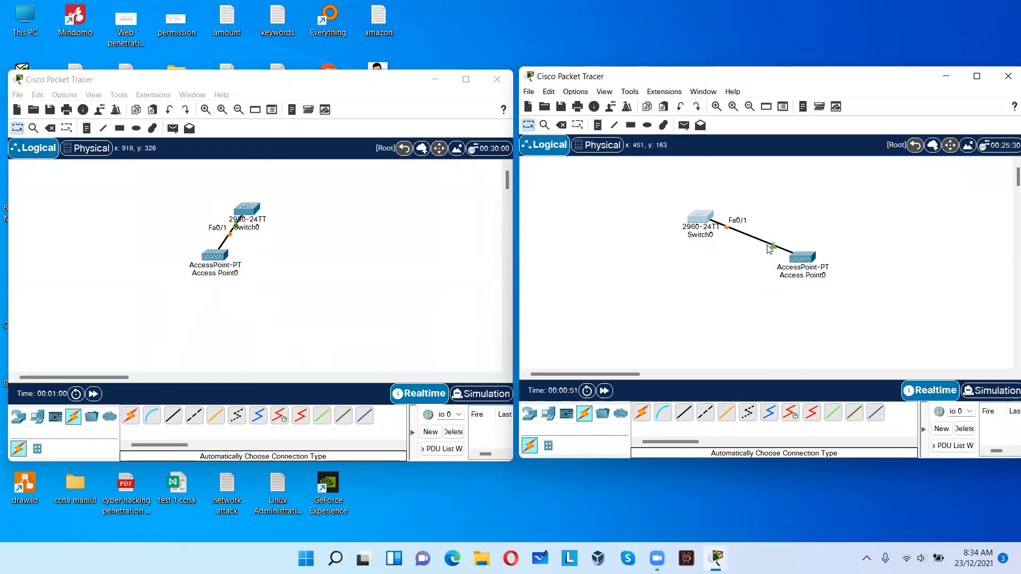
pyautogui.moveTo(804, 258); pyautogui.dragTo(779, 256)
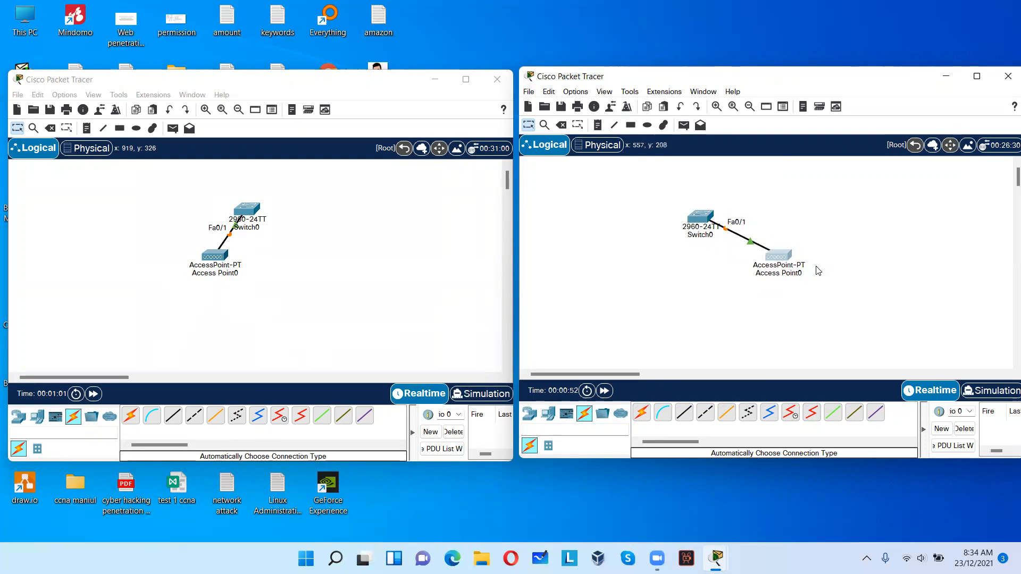
pyautogui.moveTo(214, 254); pyautogui.dragTo(200, 261)
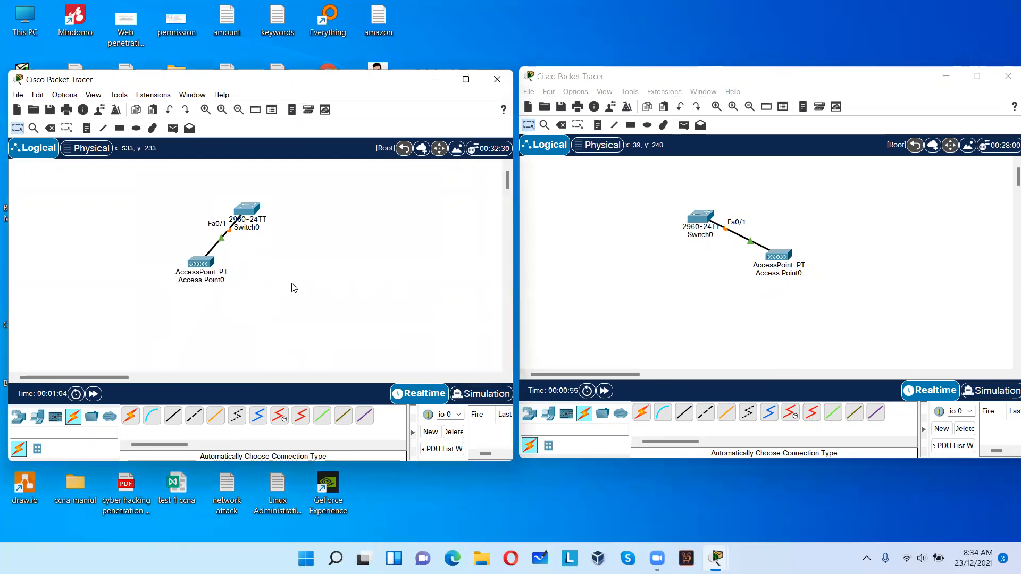
# Look through the first window's end devices, boards, actuators, sensors and Home devices for a suitable IoT device.
pyautogui.click(41, 419)
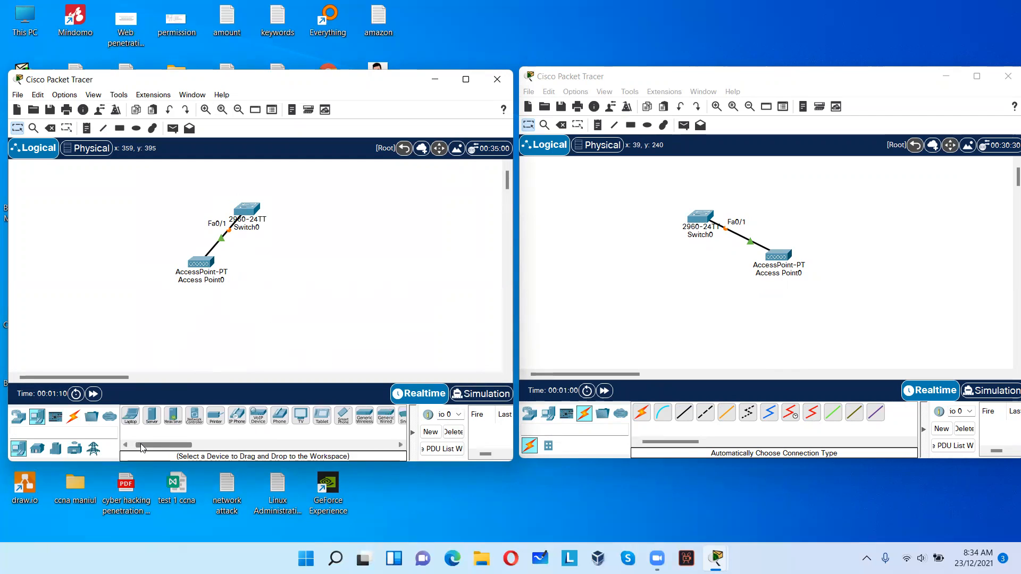
pyautogui.click(53, 419)
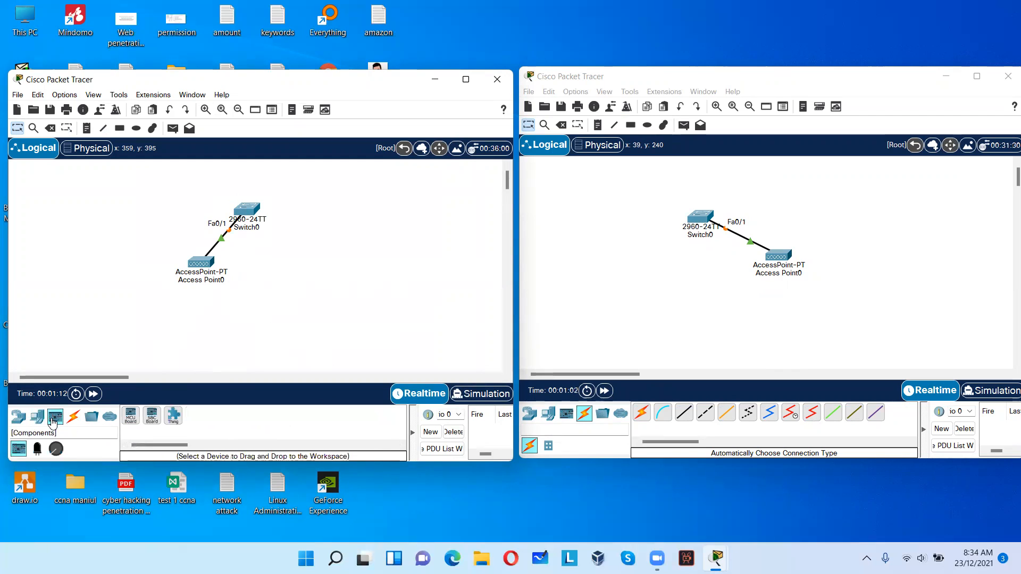
pyautogui.click(38, 448)
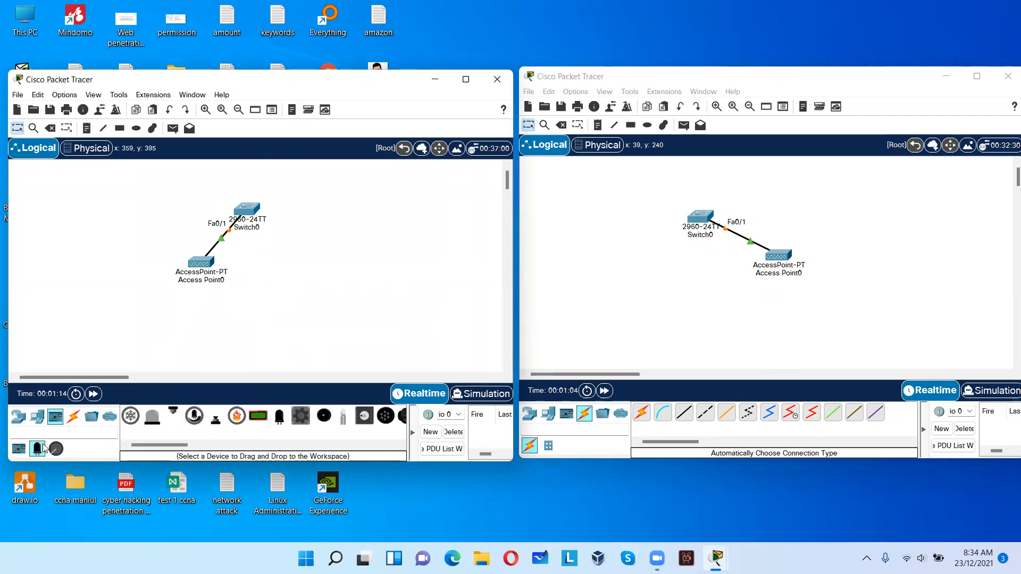
pyautogui.moveTo(174, 445); pyautogui.dragTo(193, 447)
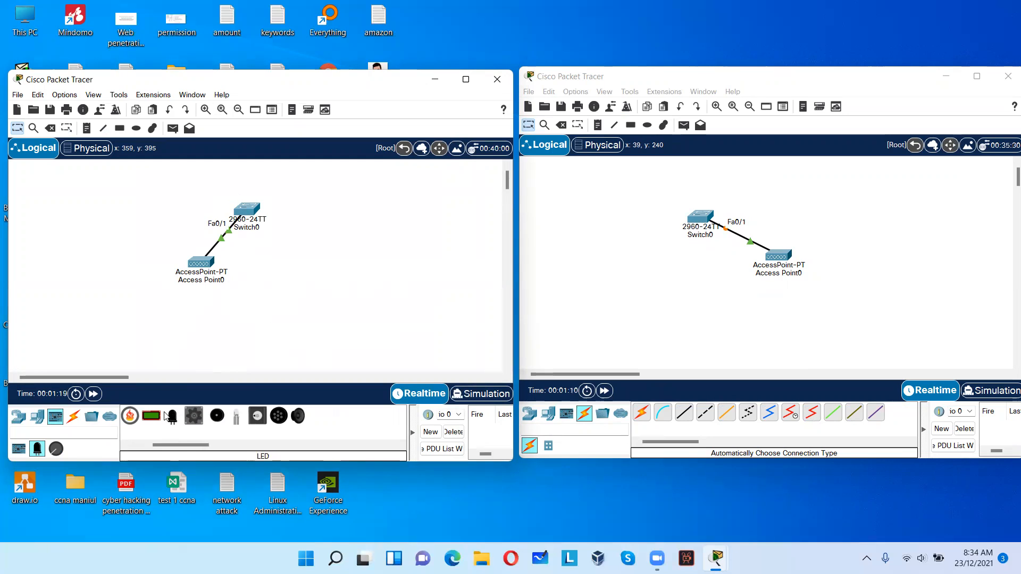
pyautogui.moveTo(179, 444); pyautogui.dragTo(158, 444)
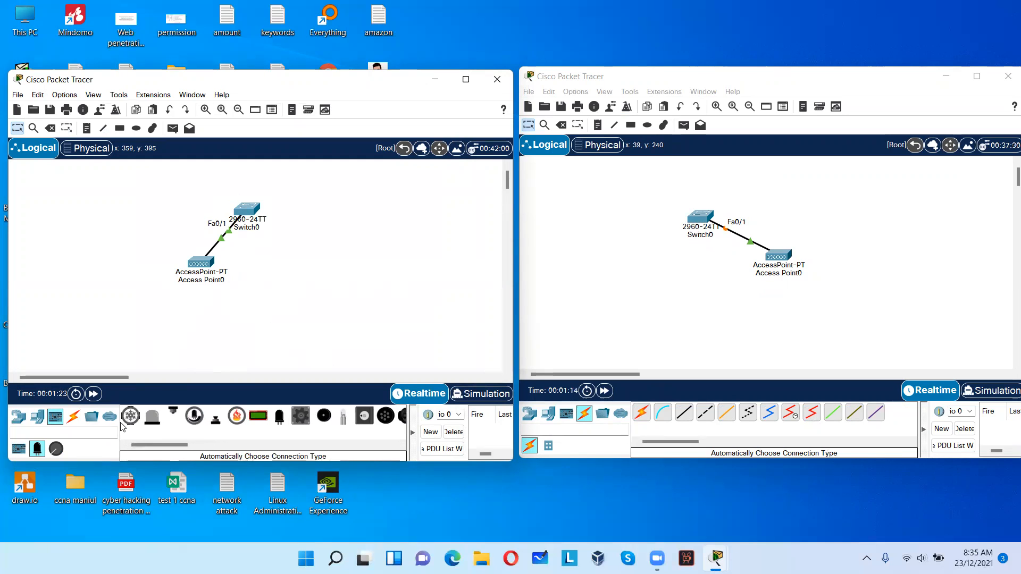
pyautogui.click(56, 449)
pyautogui.moveTo(169, 444); pyautogui.dragTo(211, 446)
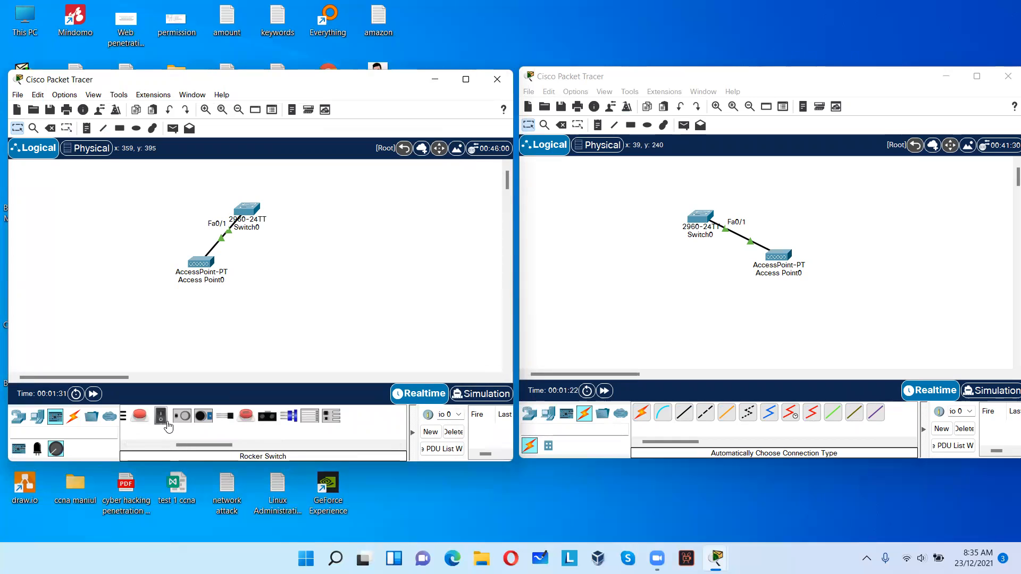
pyautogui.moveTo(194, 444); pyautogui.dragTo(170, 444)
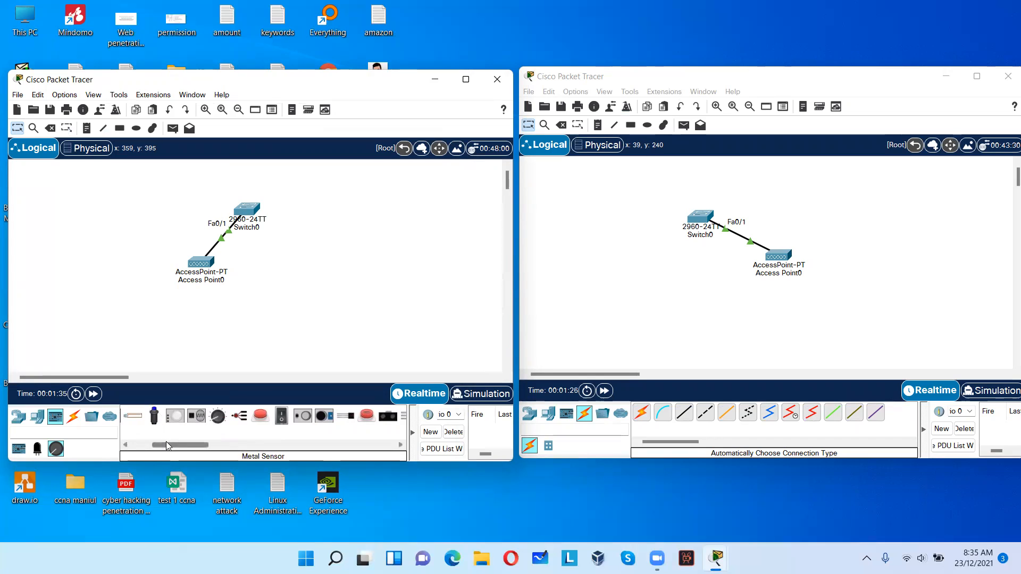
pyautogui.moveTo(166, 442); pyautogui.dragTo(143, 437)
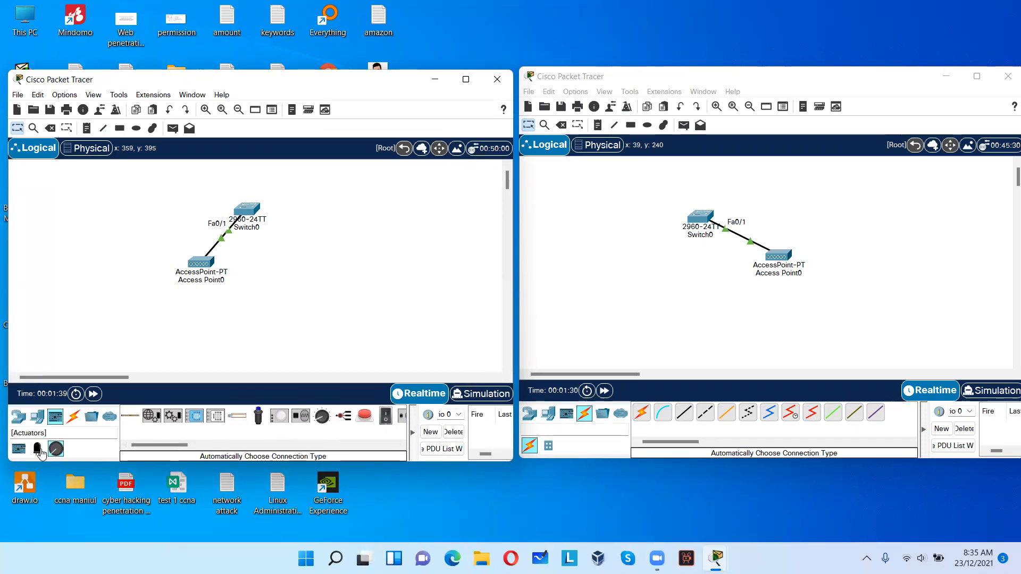
pyautogui.click(19, 449)
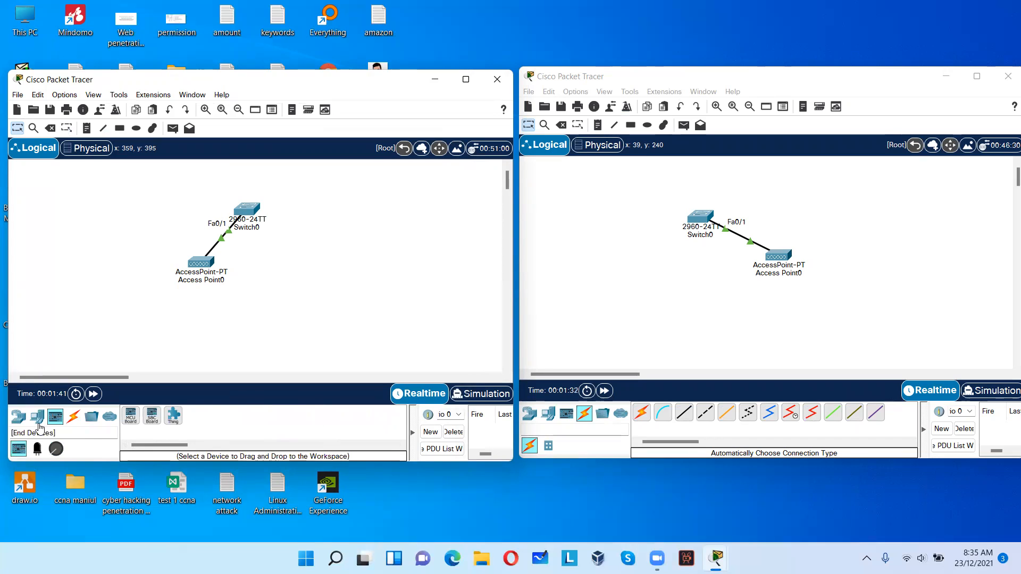
pyautogui.click(39, 421)
pyautogui.click(37, 449)
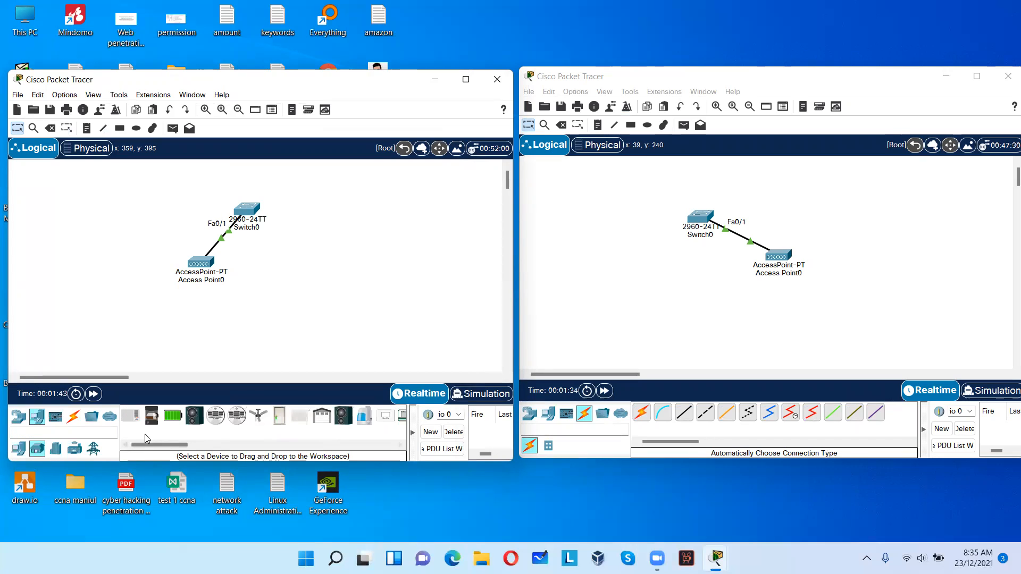
pyautogui.moveTo(173, 447); pyautogui.dragTo(252, 442)
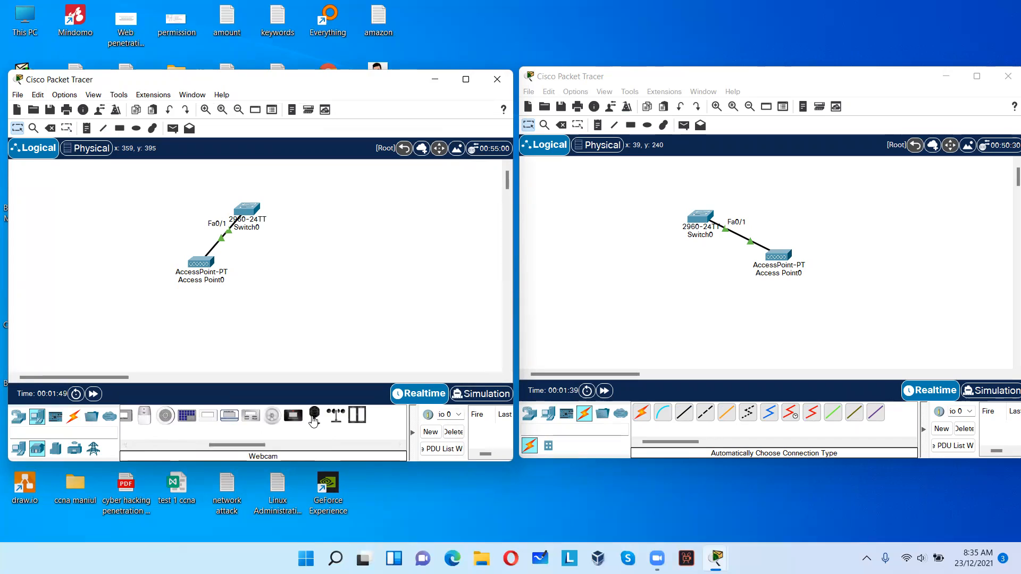
# Try to place the Webcam from the first window's device list into the second window's workspace.
pyautogui.moveTo(314, 421); pyautogui.dragTo(532, 302)
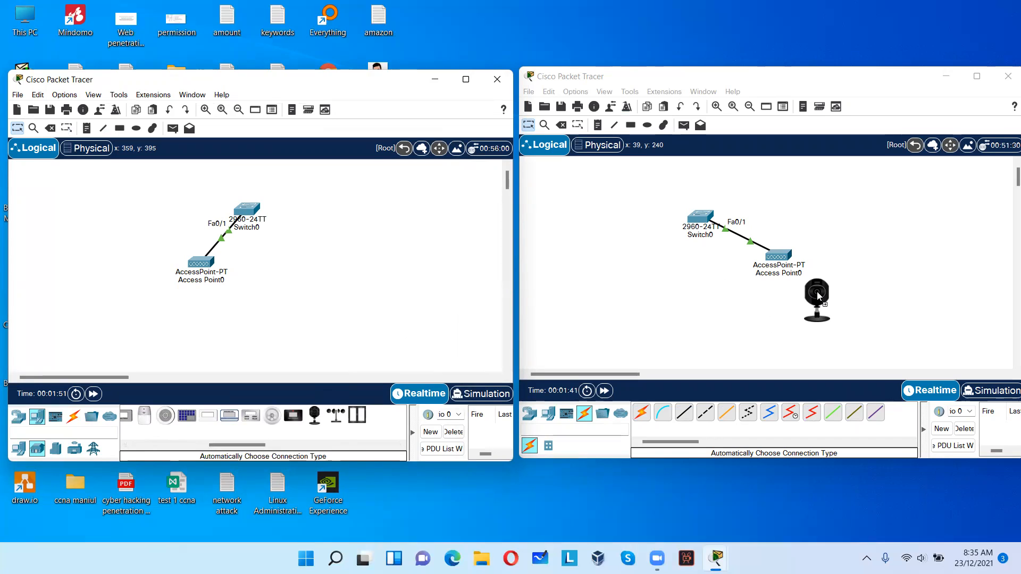
pyautogui.moveTo(896, 271); pyautogui.dragTo(906, 295)
pyautogui.scroll(-1, 885, 308)
pyautogui.moveTo(620, 374)
pyautogui.mouseDown()
pyautogui.moveTo(730, 378)
pyautogui.moveTo(628, 371)
pyautogui.mouseUp()
pyautogui.scroll(-5, 862, 284)
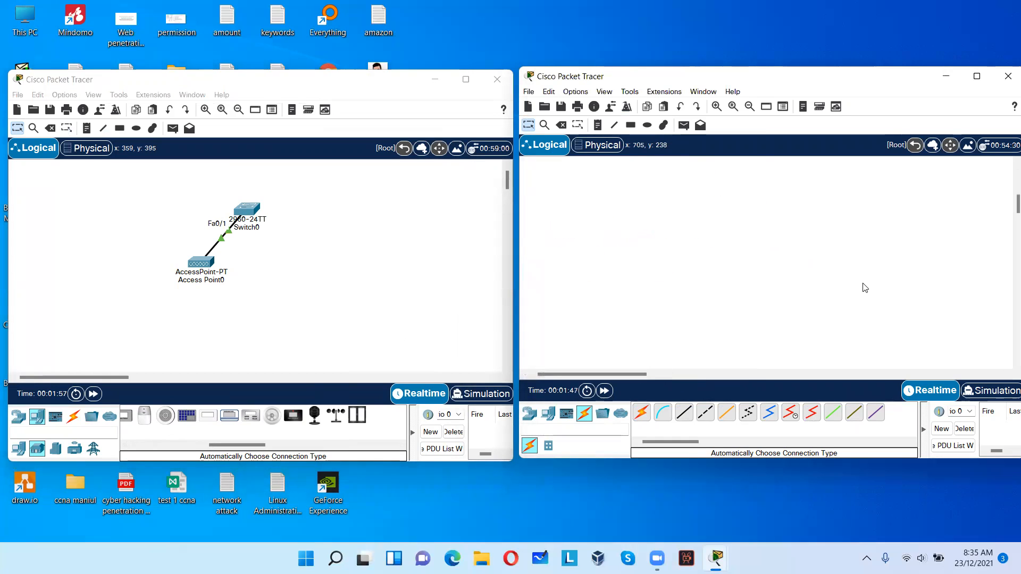
pyautogui.scroll(5, 865, 288)
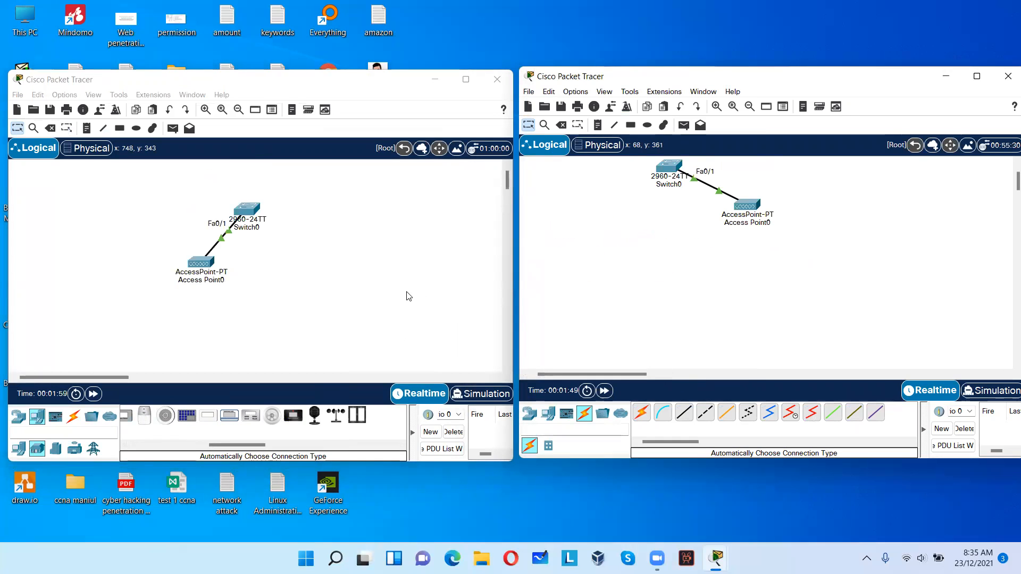
# Place a Webcam in the first window's workspace, below and to the left of the access point.
pyautogui.click(315, 415)
pyautogui.click(103, 294)
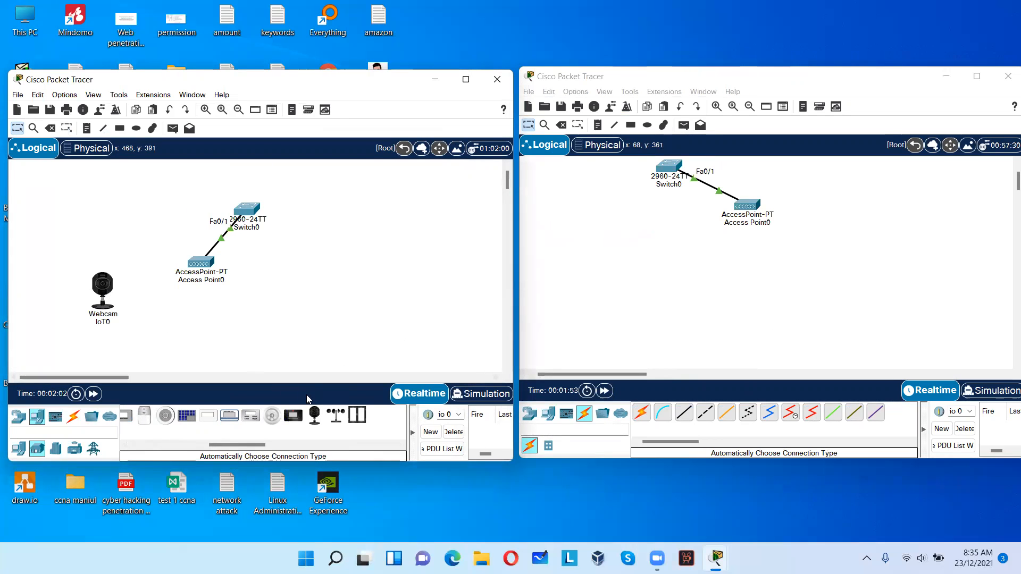
# Place a Motion Detector from the Home devices below the access point in the second window's workspace.
pyautogui.click(555, 413)
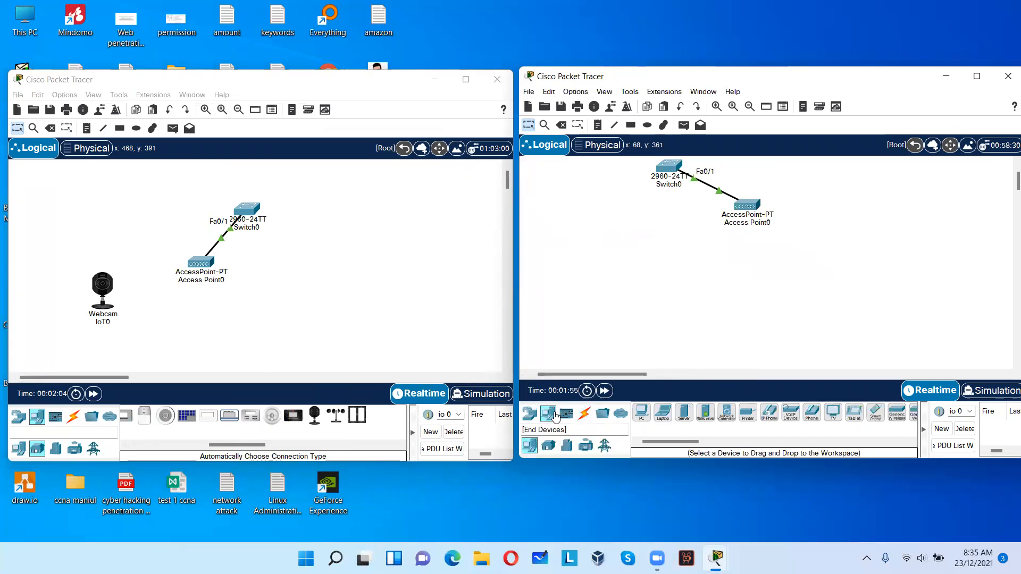
pyautogui.click(553, 446)
pyautogui.moveTo(681, 441); pyautogui.dragTo(717, 444)
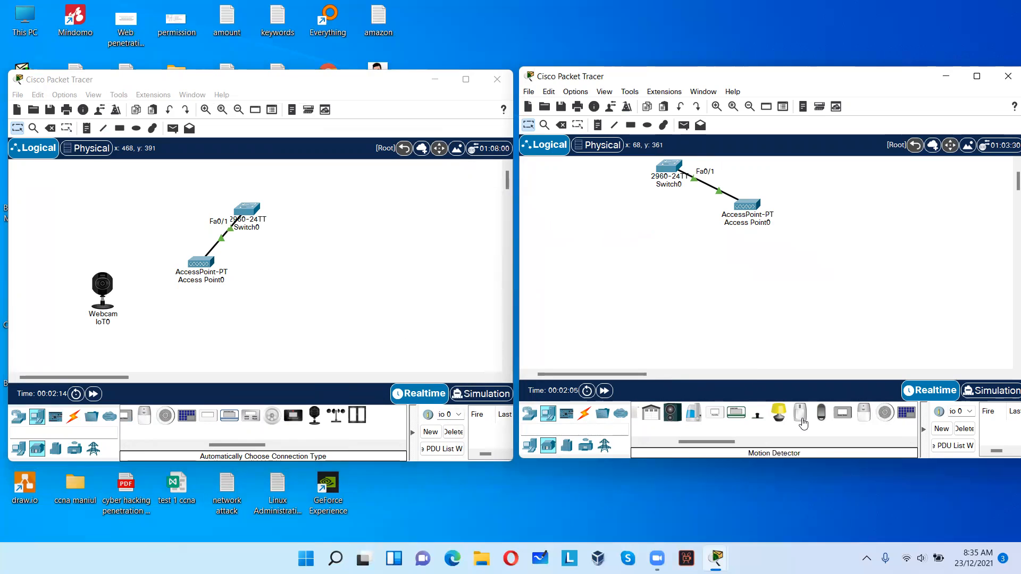
pyautogui.moveTo(803, 422); pyautogui.dragTo(779, 278)
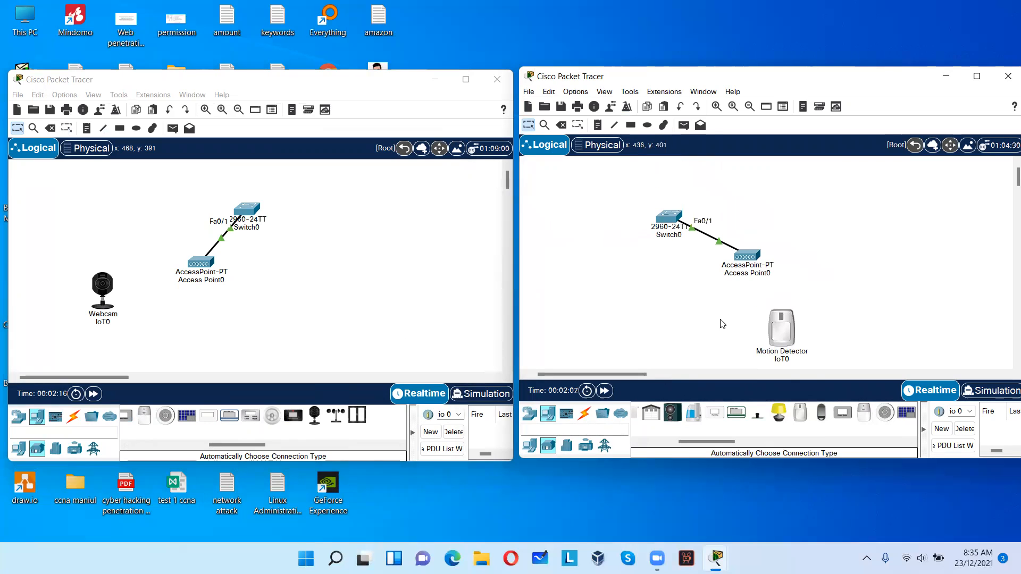
# Shift the switch and the Motion Detector slightly up and to the left in the second window's workspace.
pyautogui.click(587, 417)
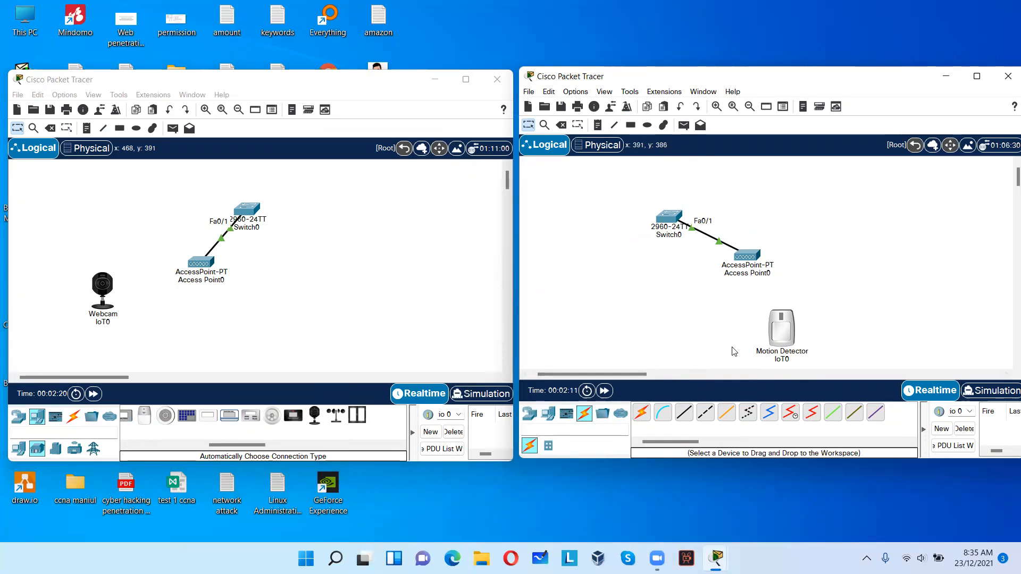
pyautogui.moveTo(667, 218); pyautogui.dragTo(654, 213)
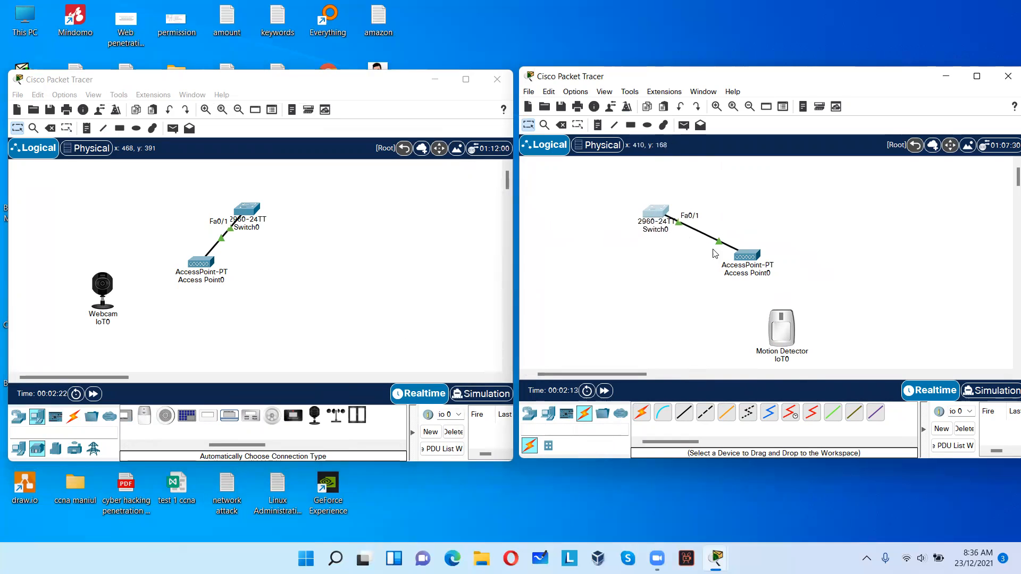
pyautogui.moveTo(793, 339); pyautogui.dragTo(782, 327)
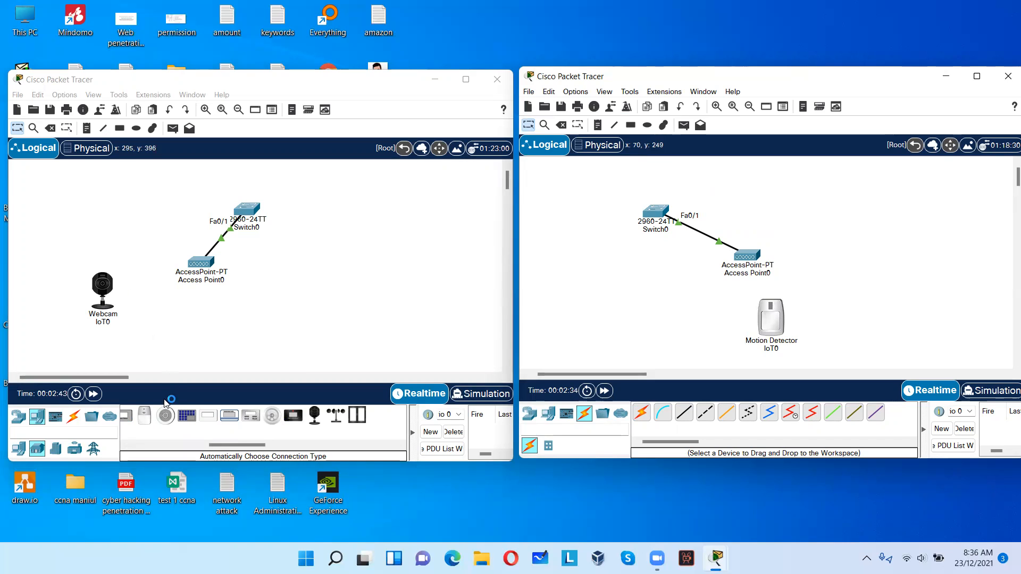
# Place a Server-PT from the end devices in the first window's workspace, above the Webcam.
pyautogui.click(56, 448)
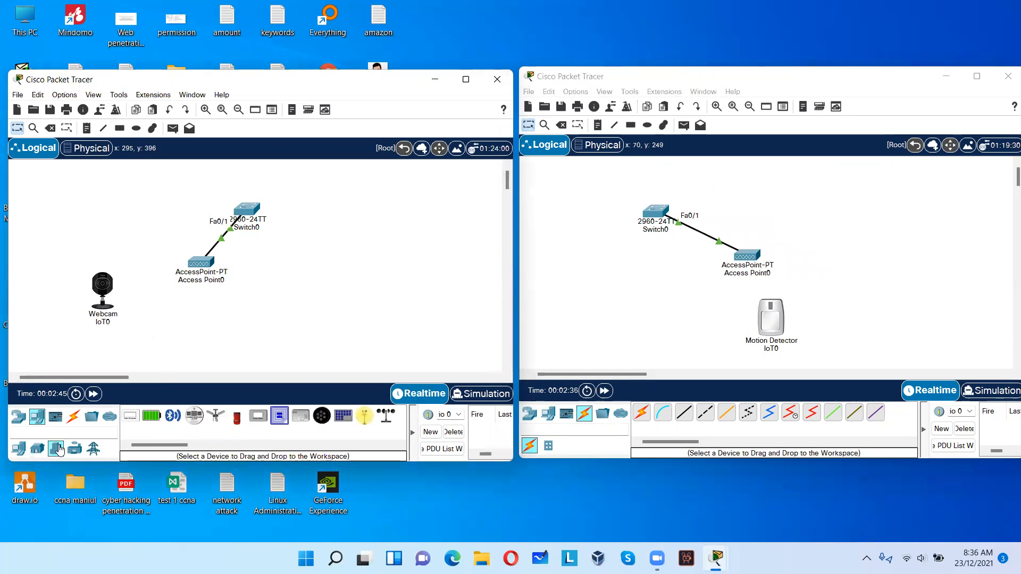
pyautogui.click(37, 419)
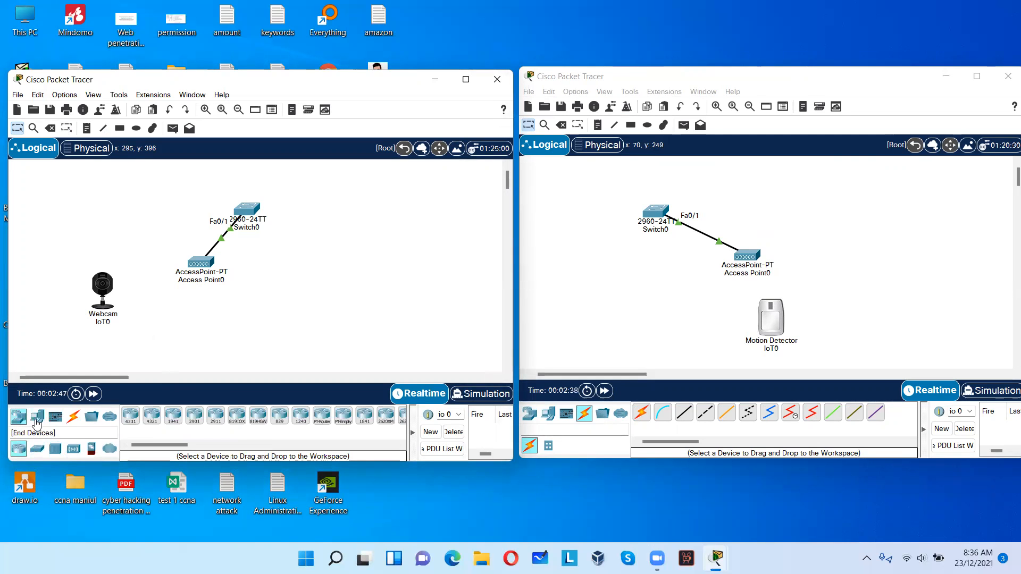
pyautogui.moveTo(171, 418); pyautogui.dragTo(106, 188)
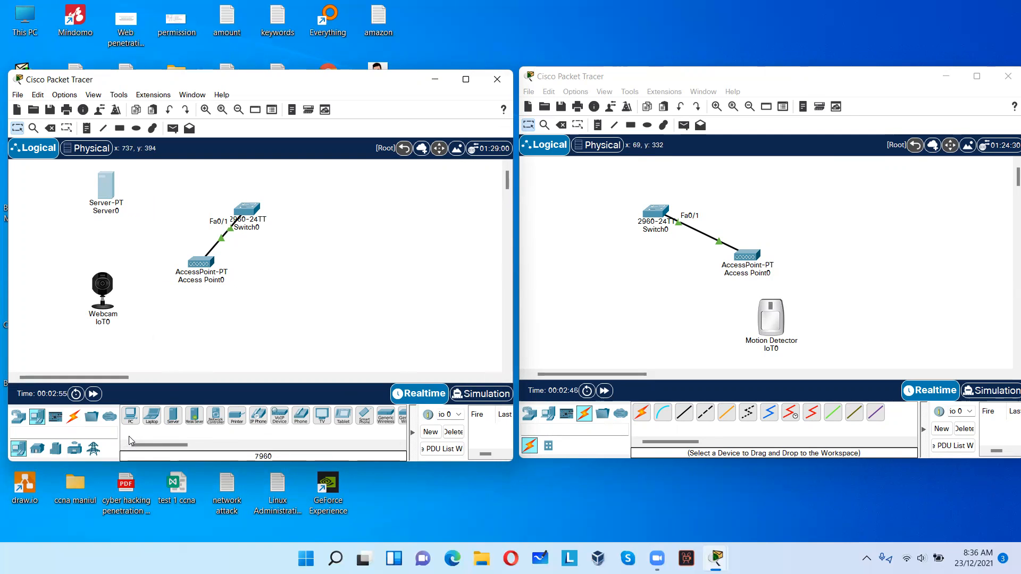
# Set the SSID of the first window's access point to ccna on its Port 1 interface.
pyautogui.click(201, 262)
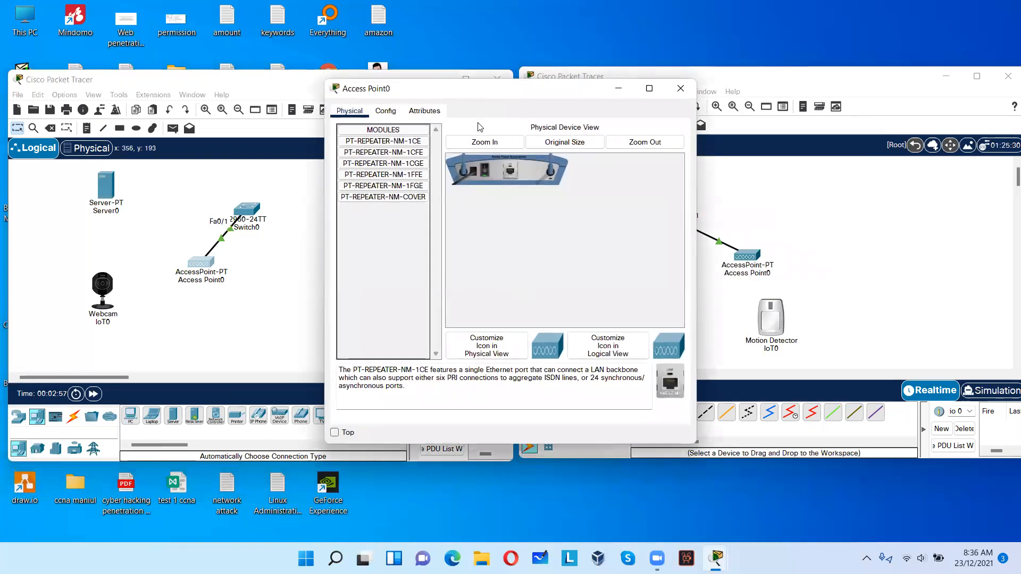
pyautogui.click(422, 112)
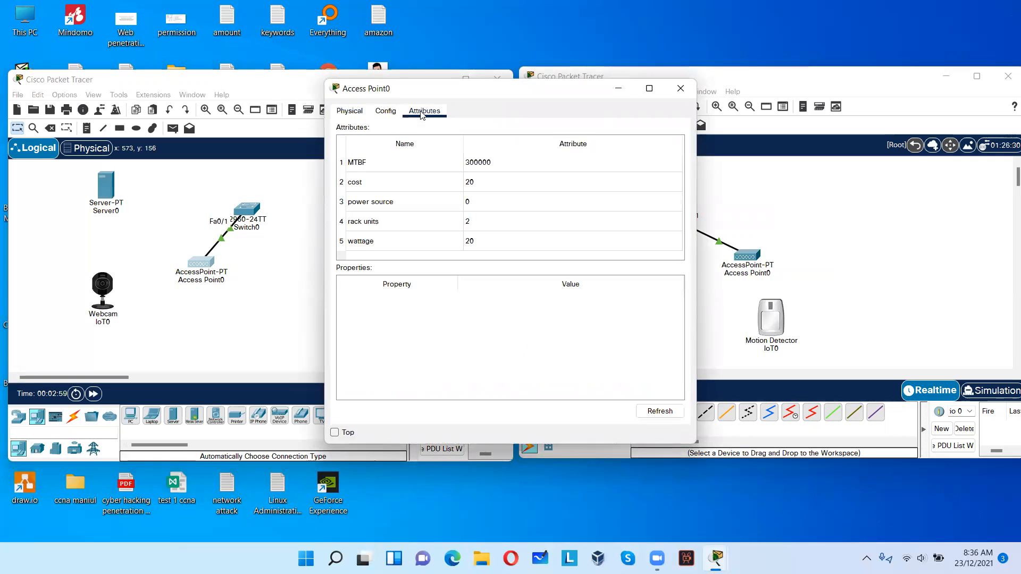
pyautogui.click(386, 111)
pyautogui.click(367, 177)
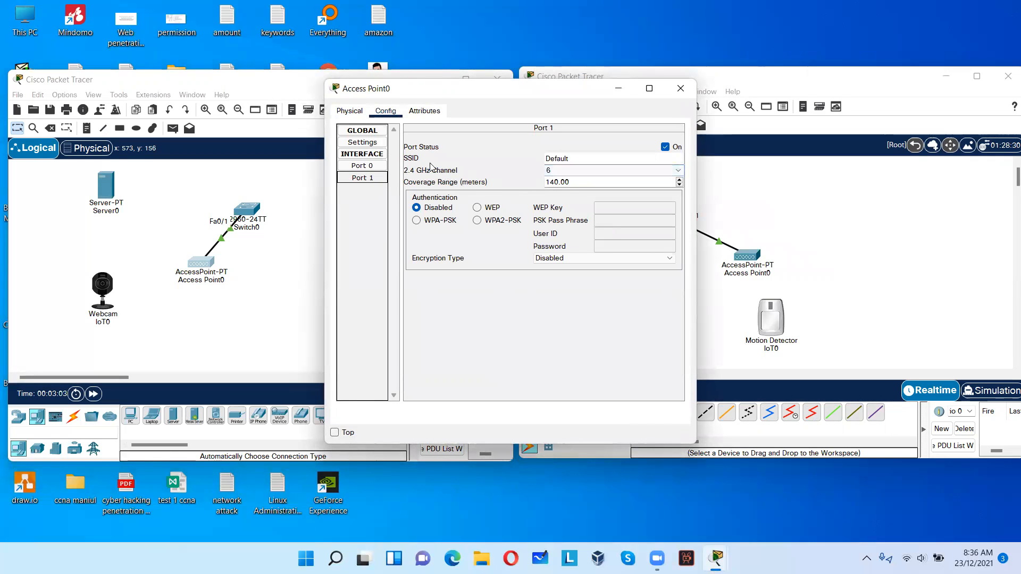
pyautogui.doubleClick(553, 157)
pyautogui.write('ccna')
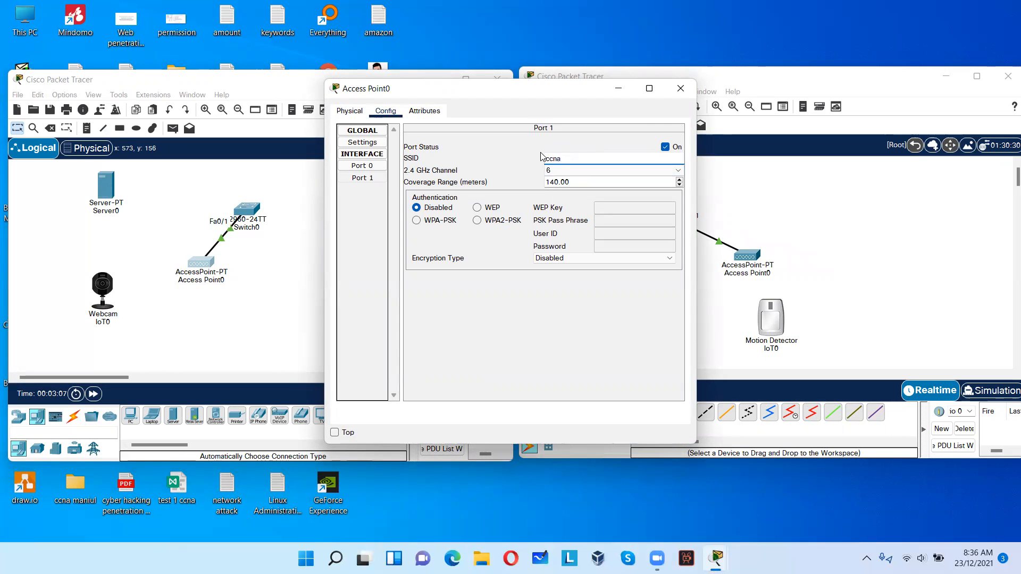
pyautogui.click(680, 88)
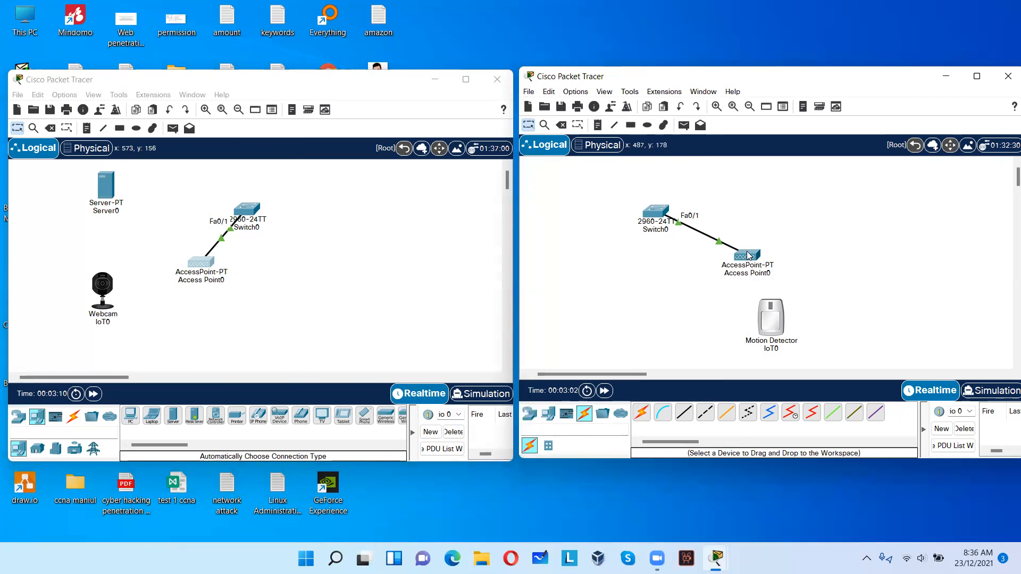
# Set the Webcam's Wireless0 SSID to ccna in the first window so it joins the access point.
pyautogui.click(382, 254)
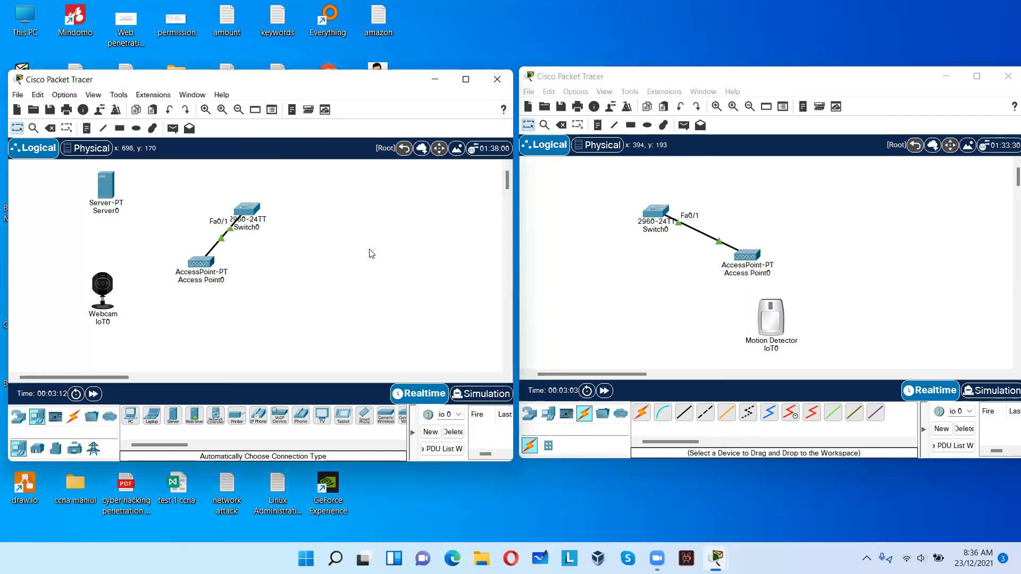
pyautogui.click(107, 278)
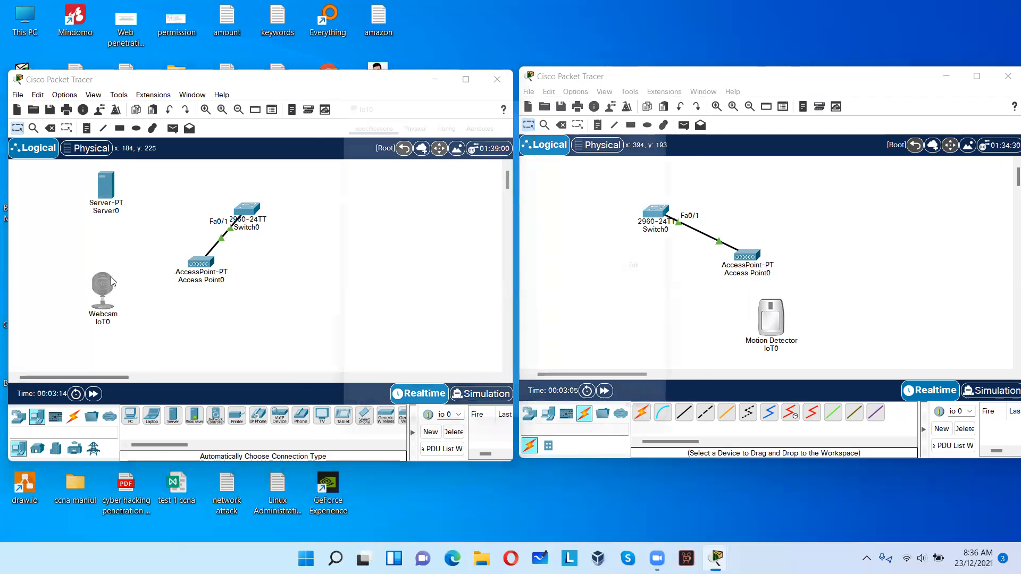
pyautogui.click(407, 111)
pyautogui.click(443, 111)
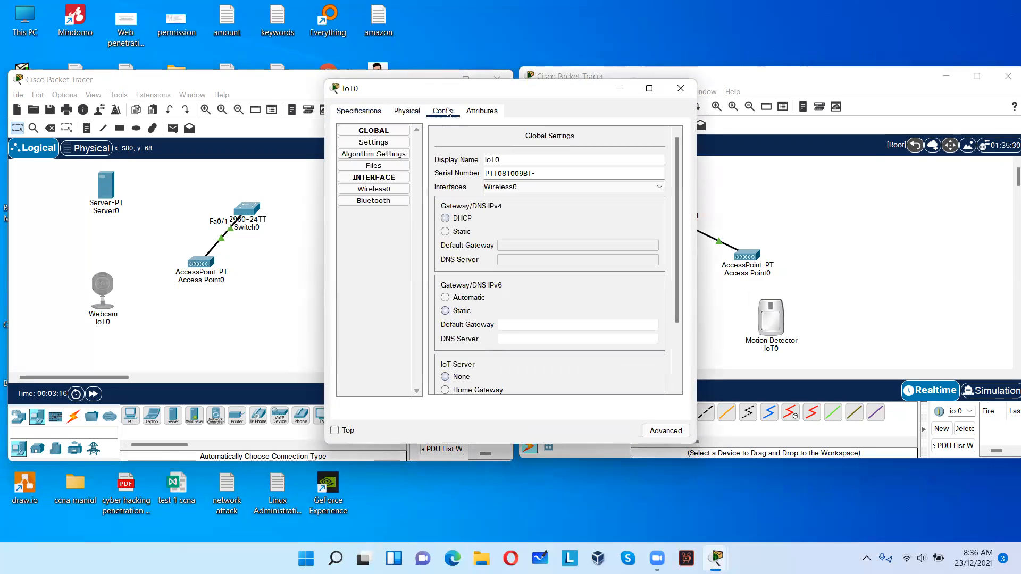
pyautogui.click(391, 190)
pyautogui.moveTo(607, 177); pyautogui.dragTo(543, 178)
pyautogui.write('ccna')
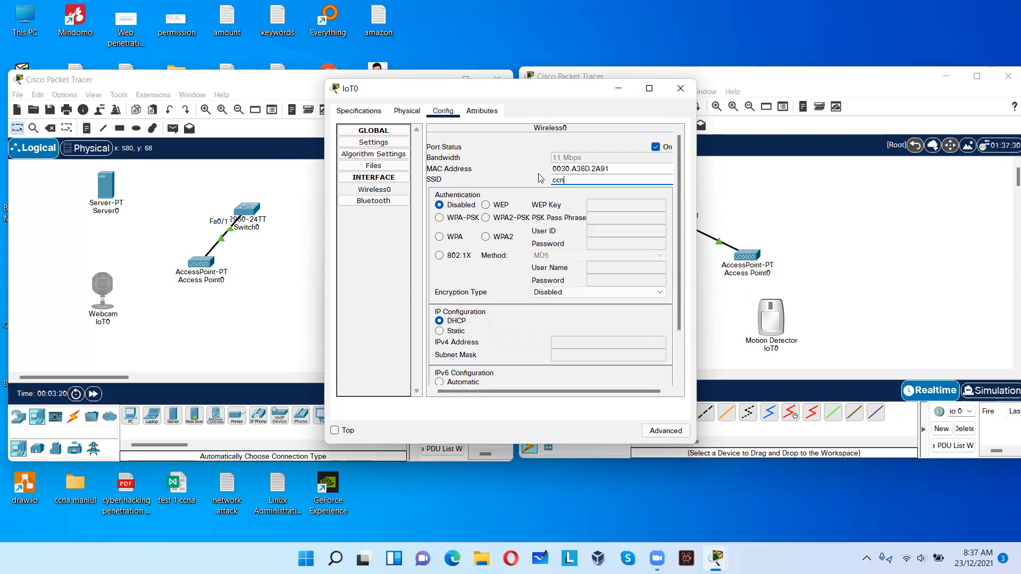
pyautogui.click(680, 88)
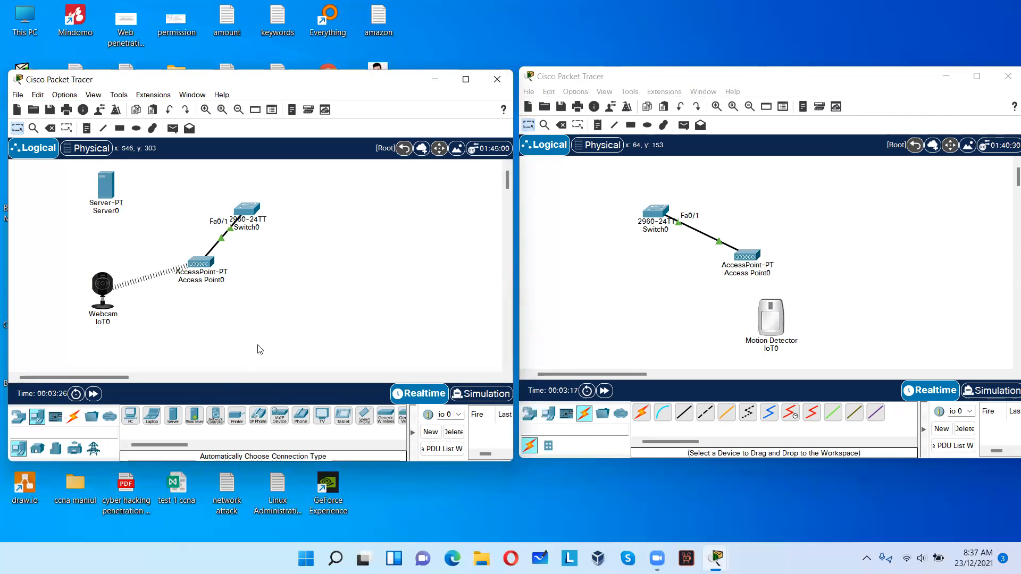
# Connect the server to the switch in the first window with an automatically chosen connection type.
pyautogui.click(73, 415)
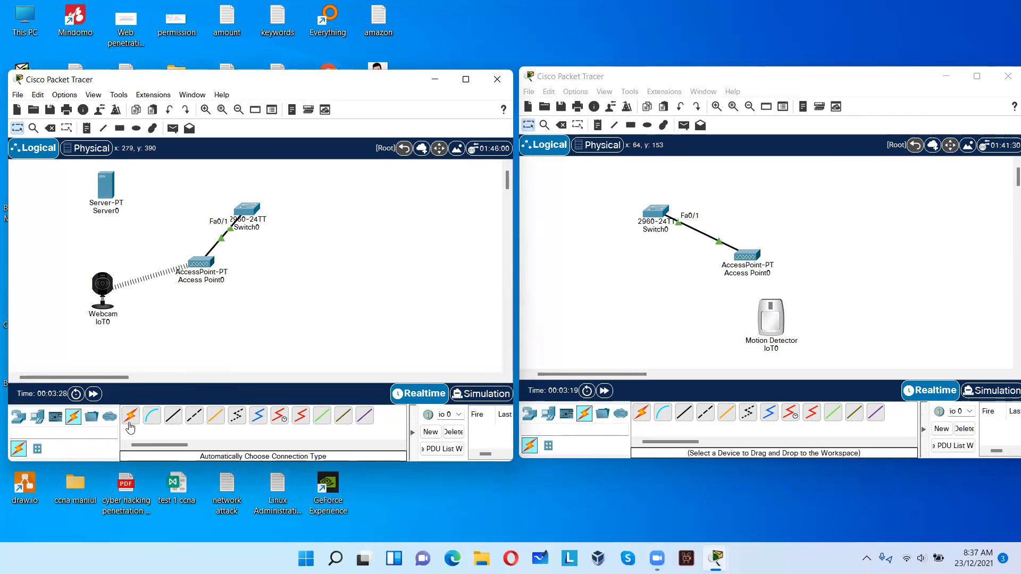
pyautogui.click(129, 415)
pyautogui.click(107, 186)
pyautogui.click(247, 209)
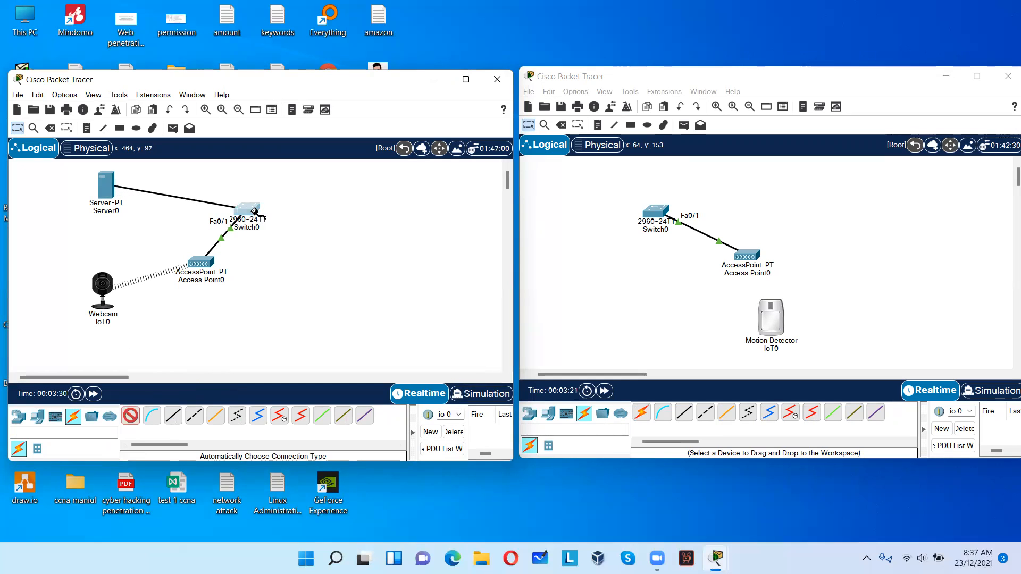
# Rearrange the first window's topology, with the server above the Webcam and the access point directly below the switch.
pyautogui.moveTo(106, 186); pyautogui.dragTo(86, 204)
pyautogui.moveTo(207, 261); pyautogui.dragTo(251, 274)
pyautogui.click(98, 291)
pyautogui.moveTo(98, 289); pyautogui.dragTo(75, 277)
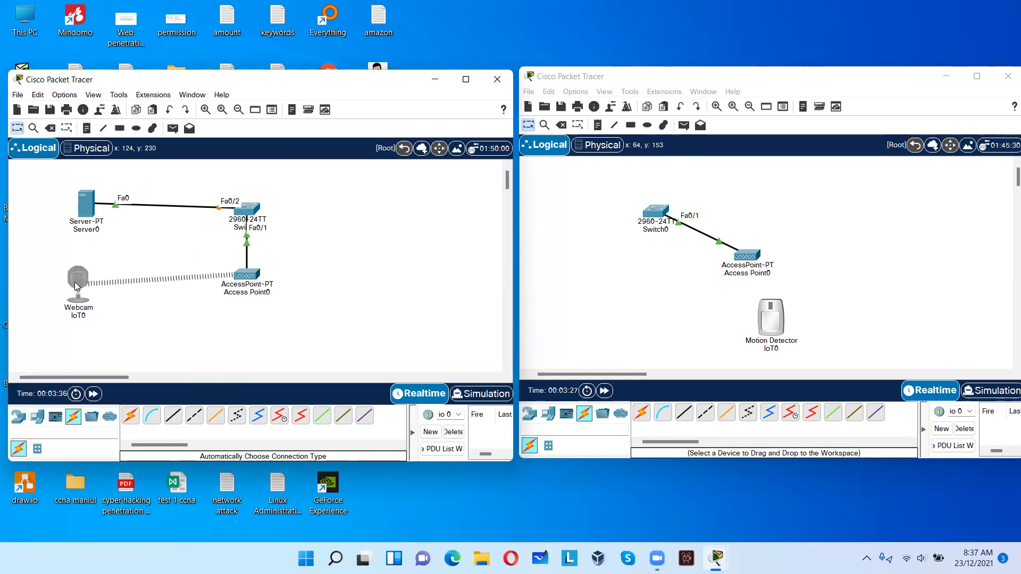
pyautogui.moveTo(85, 203); pyautogui.dragTo(109, 200)
pyautogui.moveTo(77, 269); pyautogui.dragTo(103, 270)
pyautogui.click(374, 293)
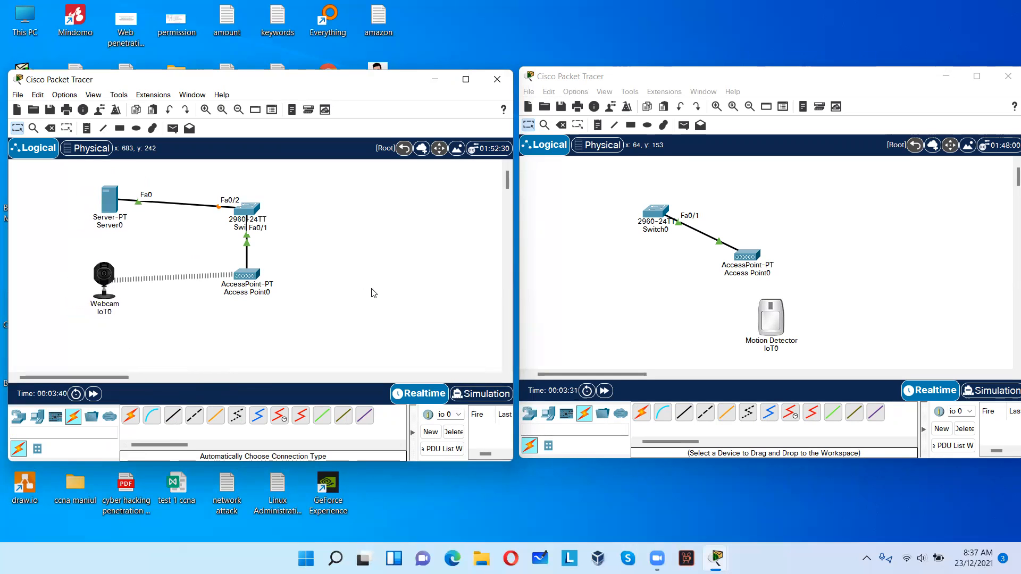
# Set the SSID of the second window's access point to ccnp on its Port 1 interface.
pyautogui.click(750, 258)
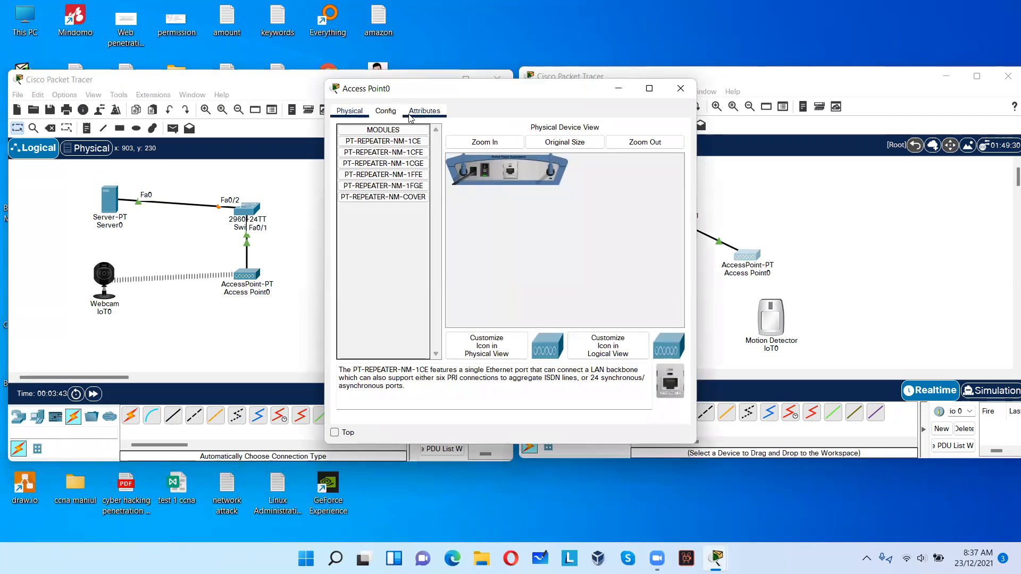
pyautogui.click(394, 112)
pyautogui.click(363, 178)
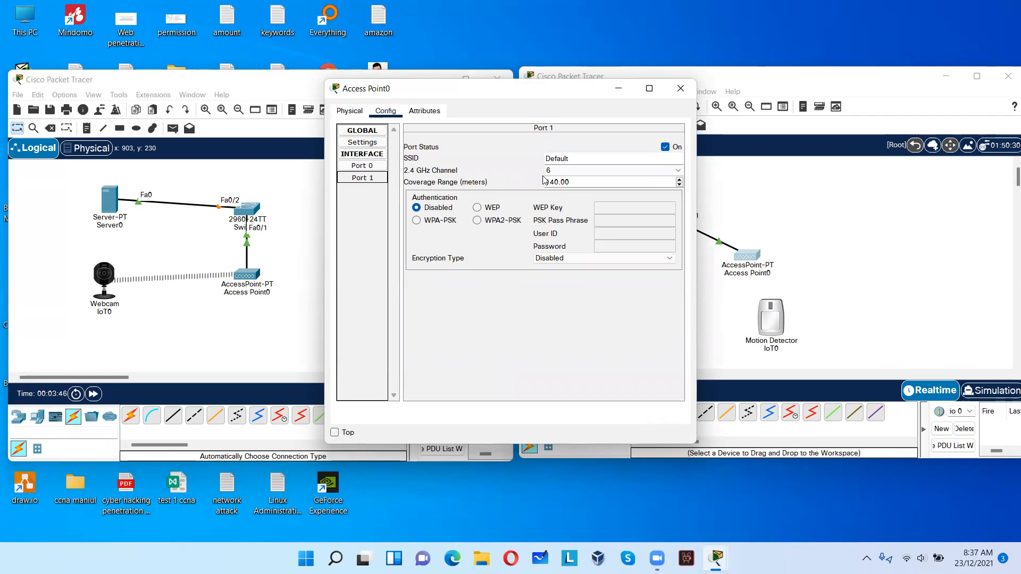
pyautogui.doubleClick(563, 159)
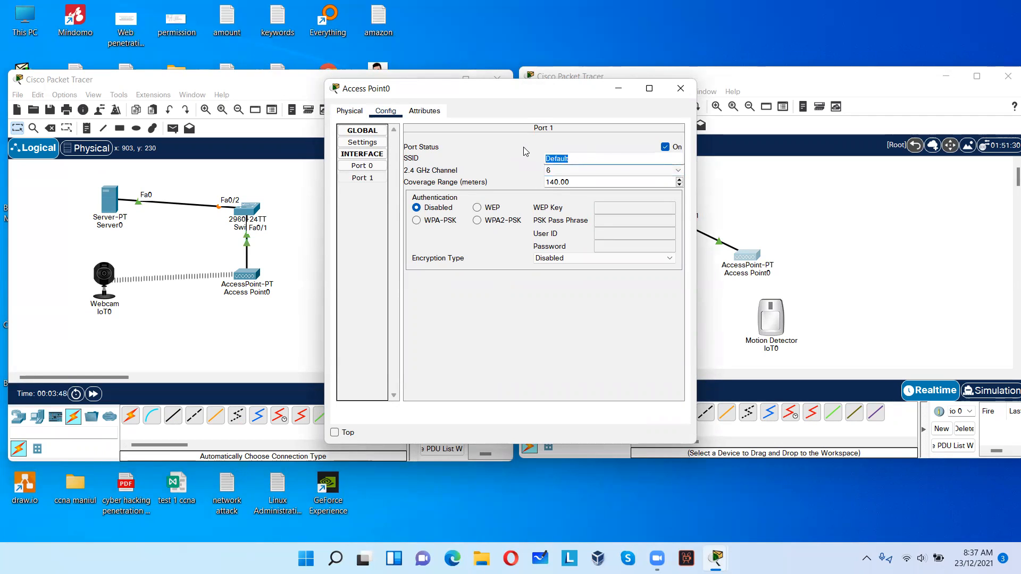
pyautogui.write('ccnp')
pyautogui.click(681, 89)
# Set the Motion Detector's Wireless0 SSID to ccnp in the second window so it joins the access point.
pyautogui.click(775, 311)
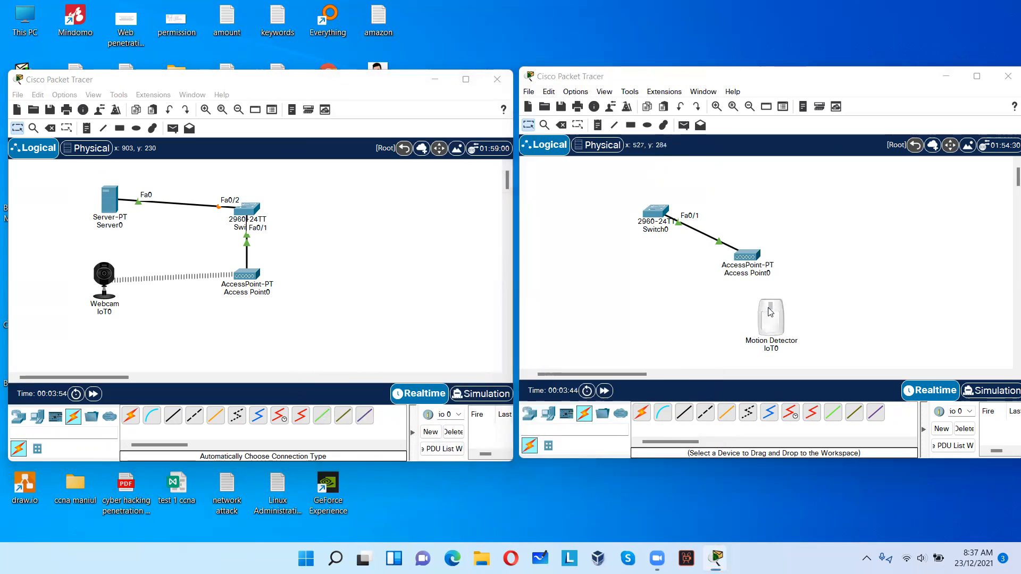
pyautogui.click(443, 111)
pyautogui.click(374, 189)
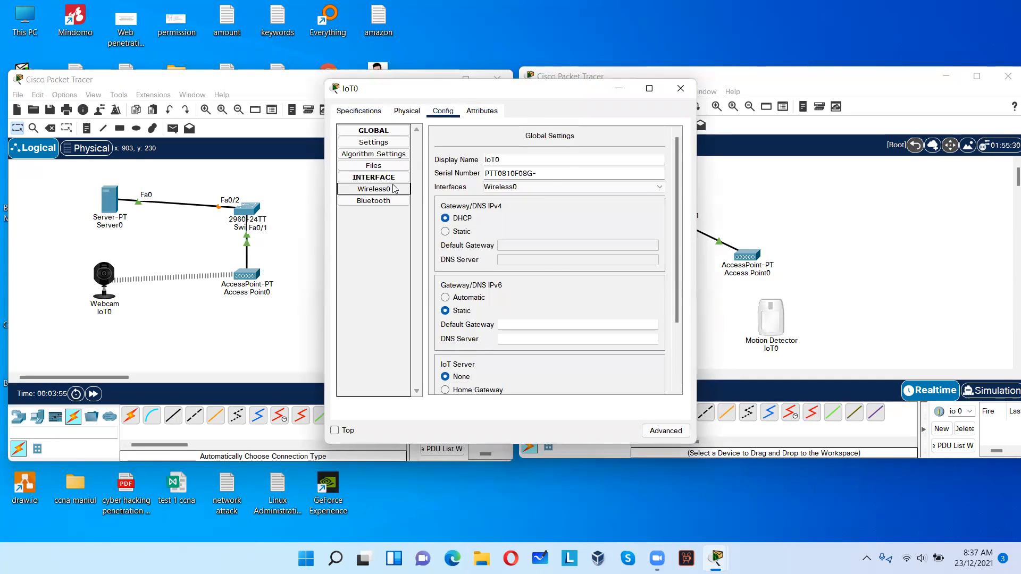
pyautogui.moveTo(602, 181); pyautogui.dragTo(531, 165)
pyautogui.write('ccnp')
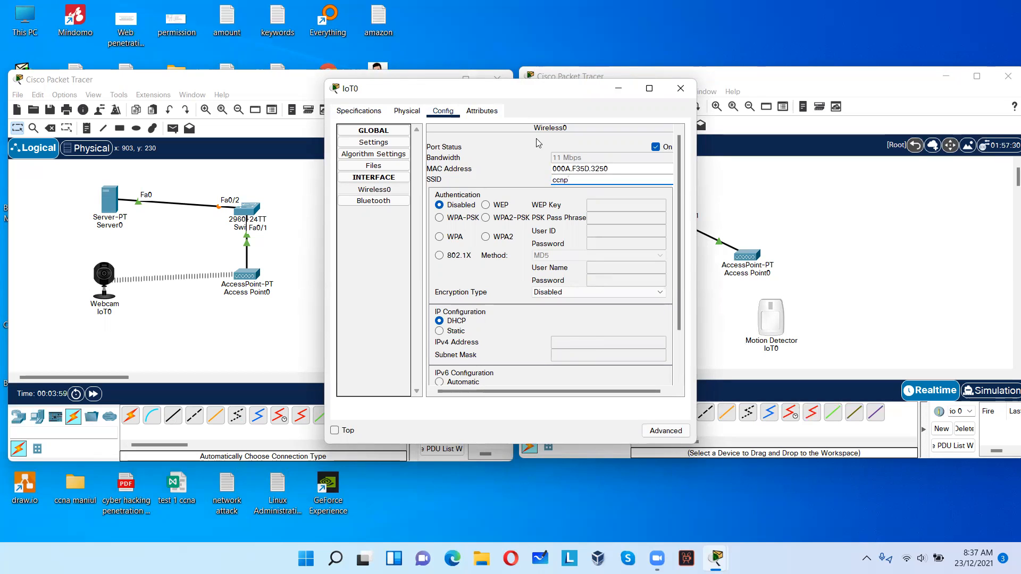
pyautogui.click(681, 88)
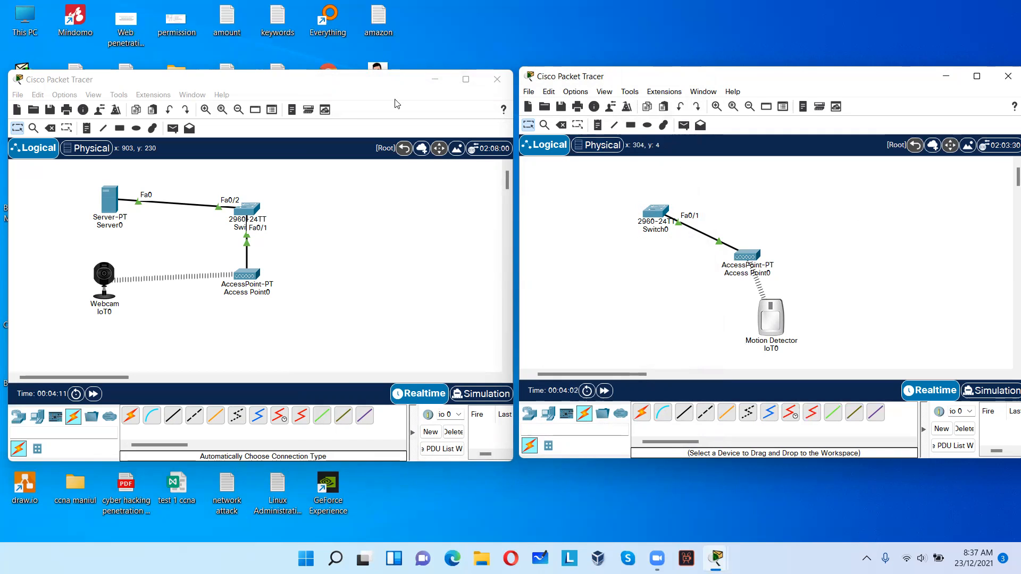
# Replace the password in the first window's Multiuser Listen settings, keeping Always Accept for existing and new remote networks.
pyautogui.moveTo(242, 80); pyautogui.dragTo(228, 74)
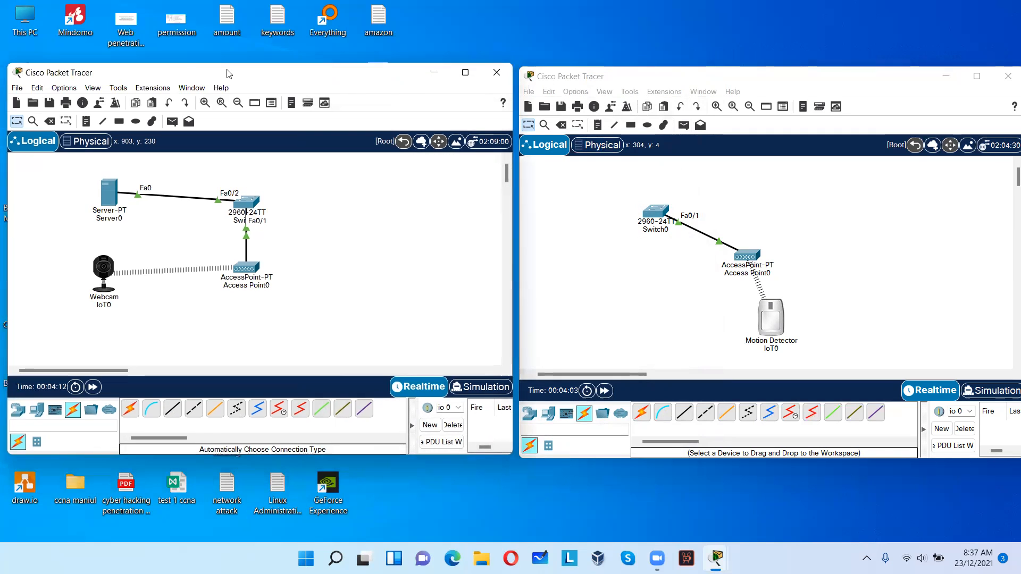
pyautogui.click(165, 87)
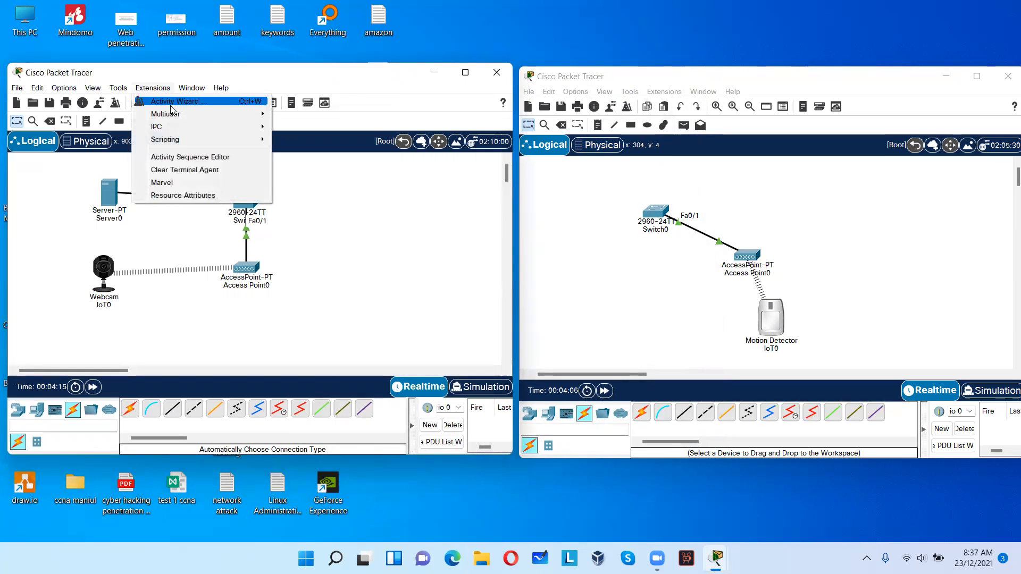
pyautogui.moveTo(171, 112)
pyautogui.click(297, 116)
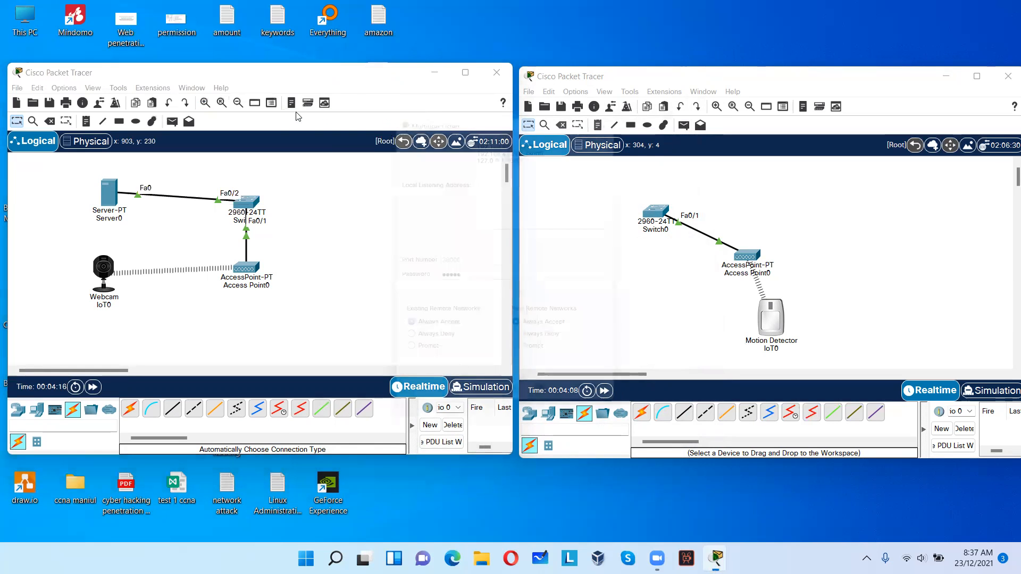
pyautogui.press('BackSpace')
pyautogui.press('BackSpace')
pyautogui.press('BackSpace')
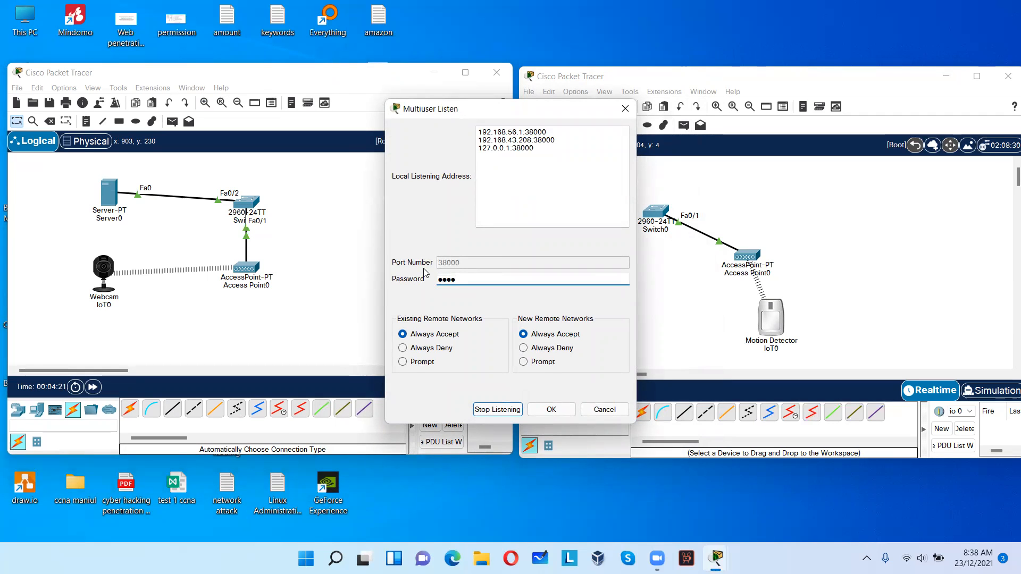
pyautogui.click(552, 409)
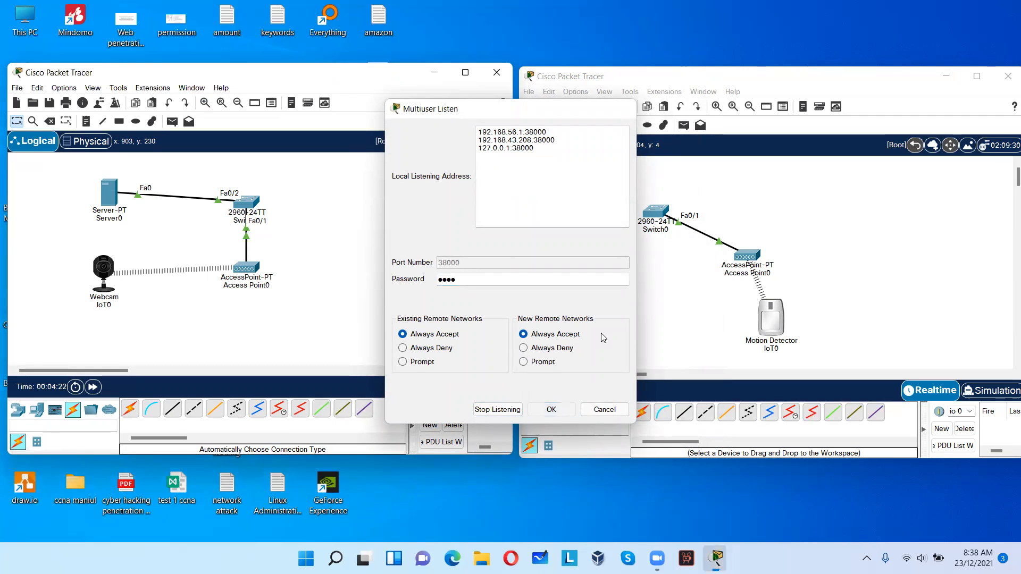
# Replace the password in the second window's Multiuser Listen settings, keeping Always Accept for existing and new remote networks.
pyautogui.click(662, 94)
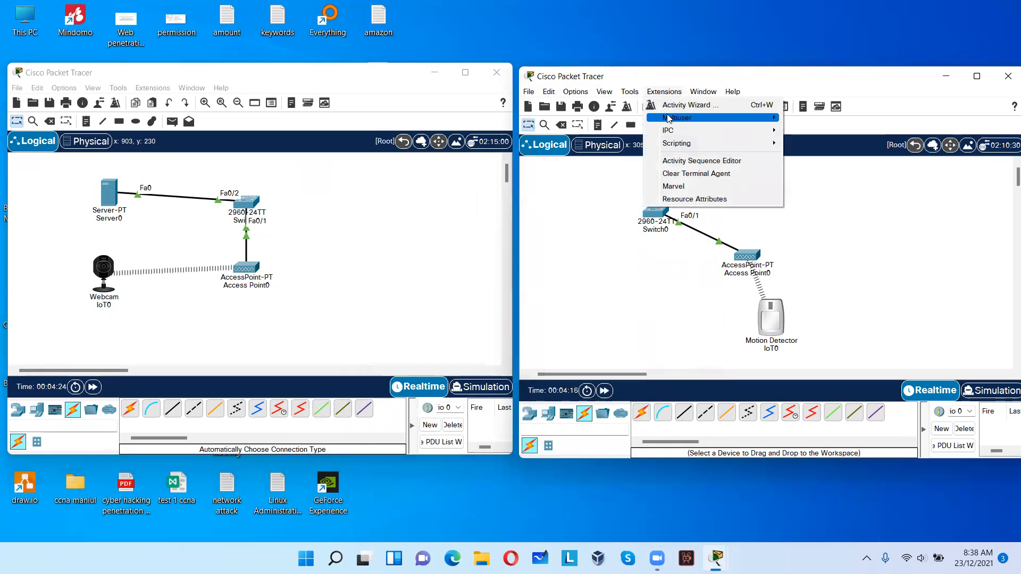
pyautogui.moveTo(755, 117)
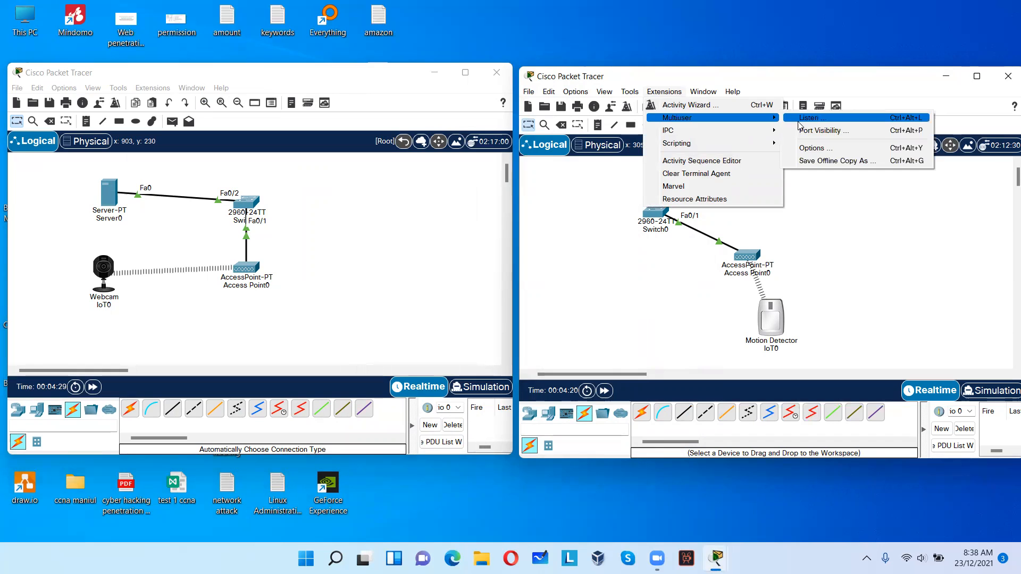
pyautogui.click(800, 118)
pyautogui.moveTo(512, 280); pyautogui.dragTo(436, 279)
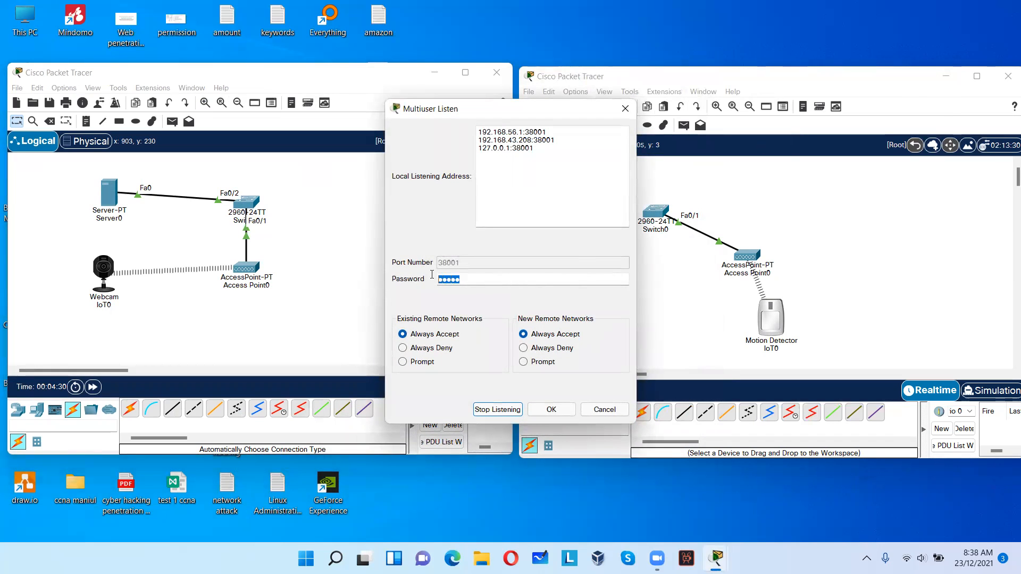
pyautogui.write('●')
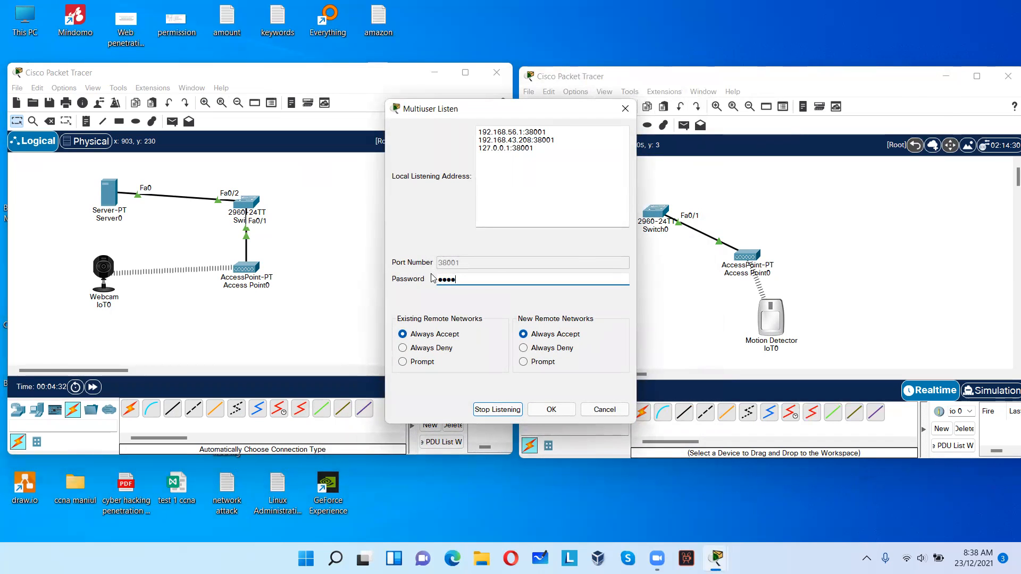
pyautogui.click(552, 407)
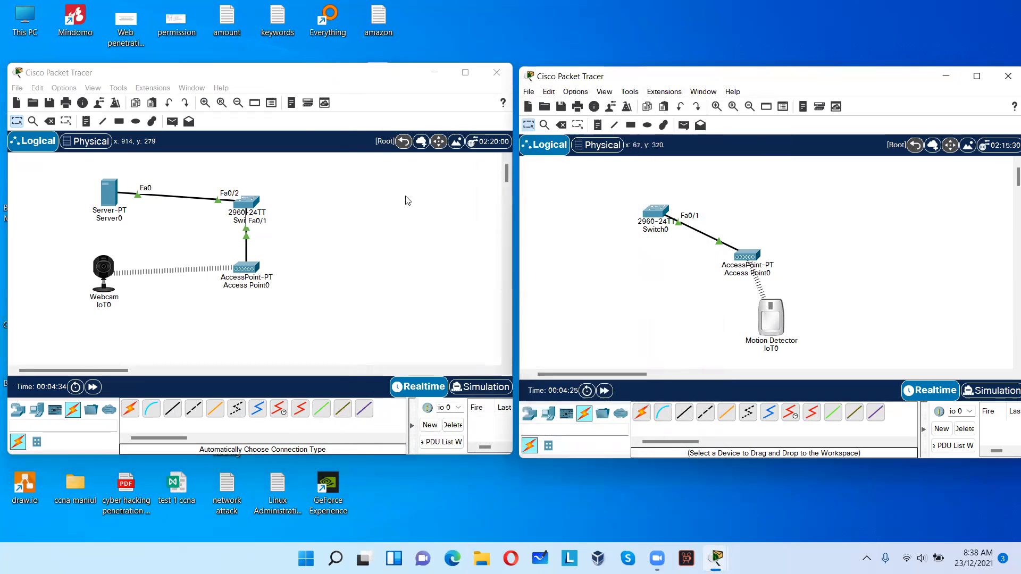
# Make Switch0's FastEthernet0/3 port visible to multiuser connections in the first window's Port Visibility settings.
pyautogui.click(162, 88)
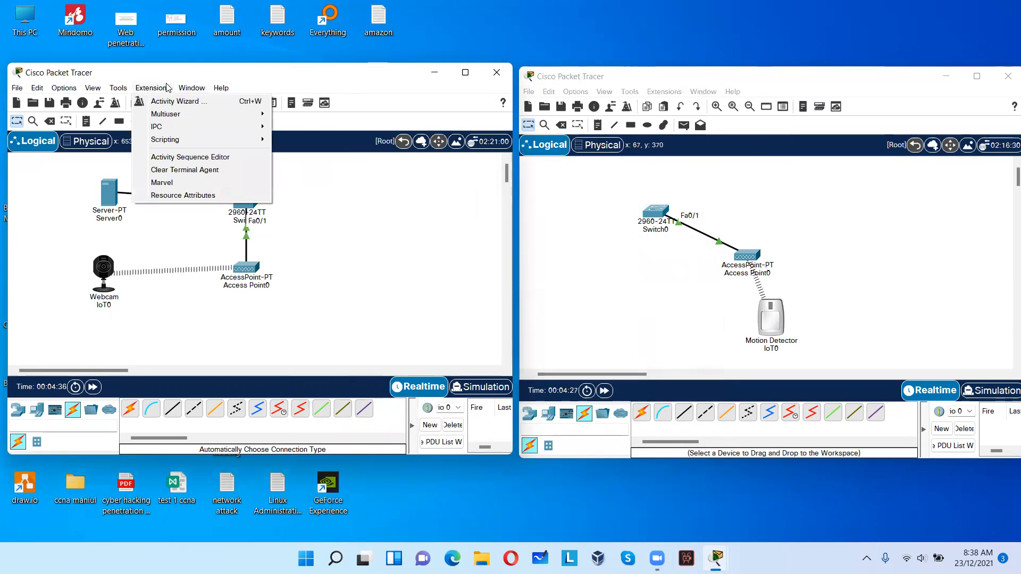
pyautogui.moveTo(174, 115)
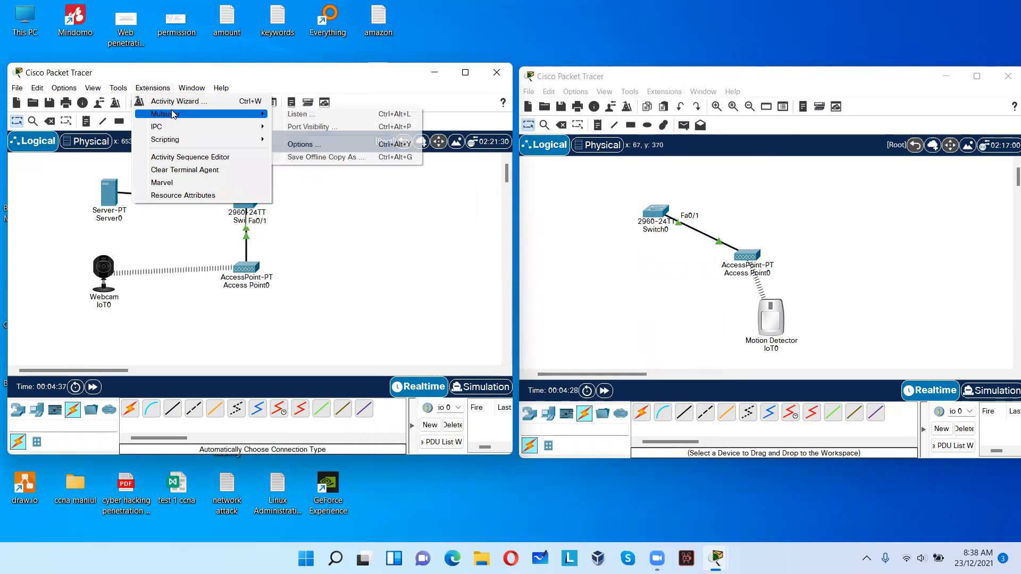
pyautogui.click(306, 127)
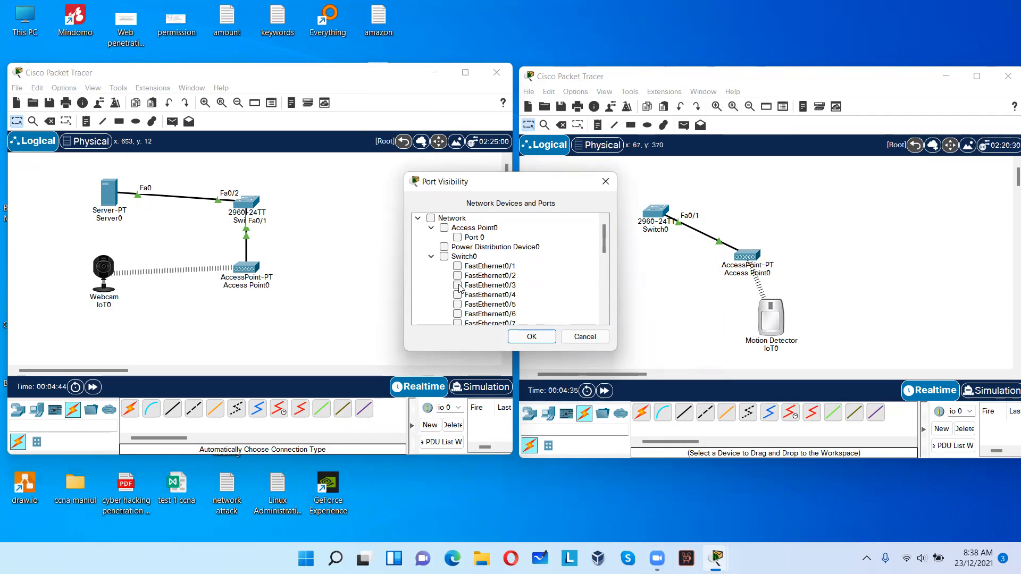
pyautogui.click(531, 336)
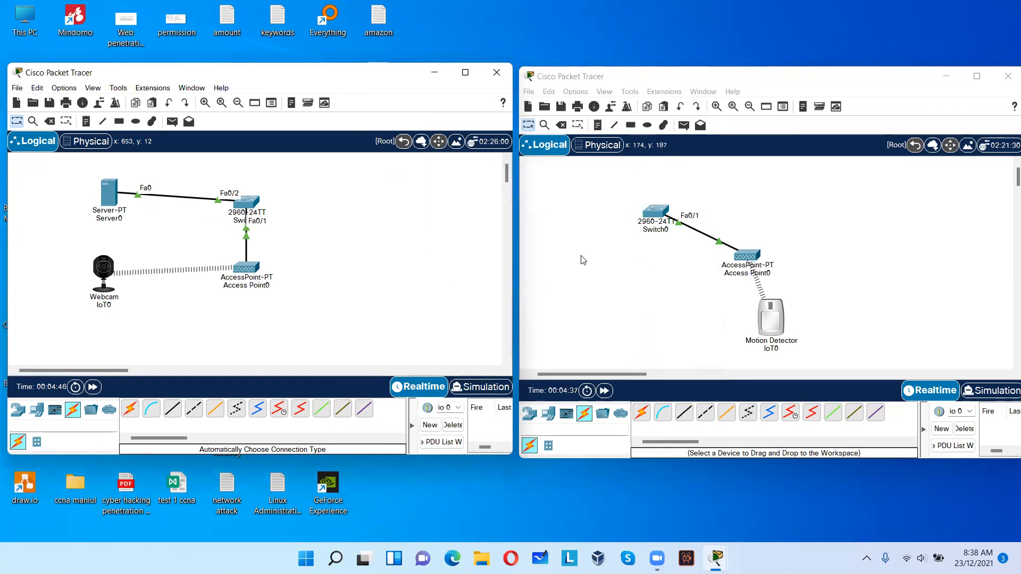
# Make Switch0's FastEthernet0/2 port visible to multiuser connections in the second window's Port Visibility settings.
pyautogui.click(653, 93)
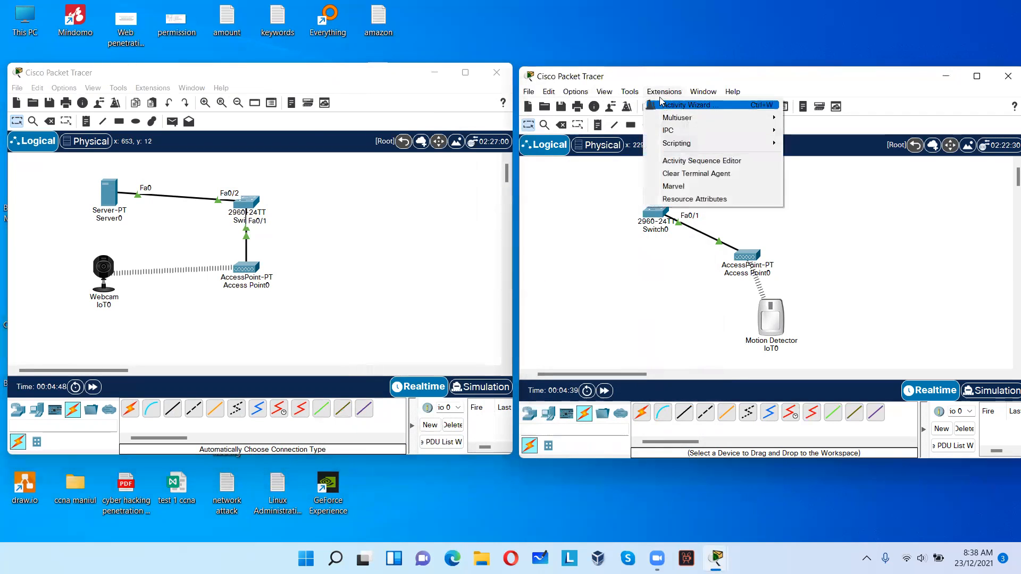
pyautogui.moveTo(712, 117)
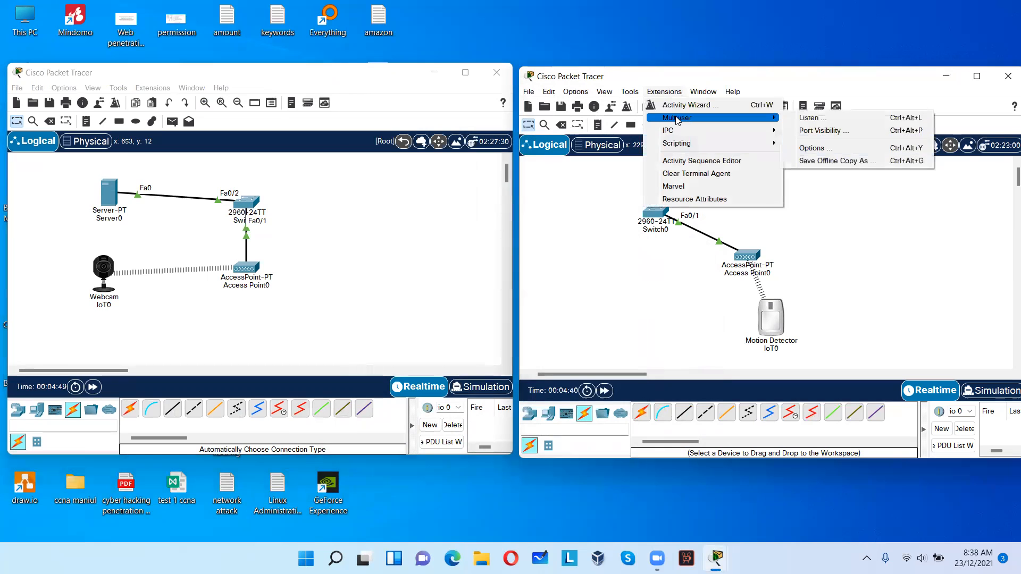
pyautogui.click(843, 131)
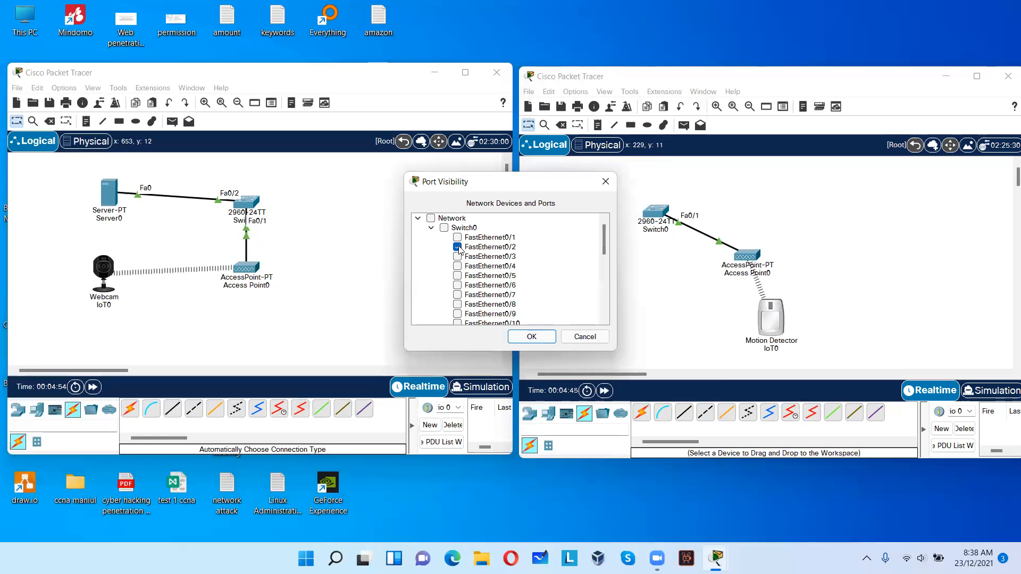
pyautogui.click(530, 336)
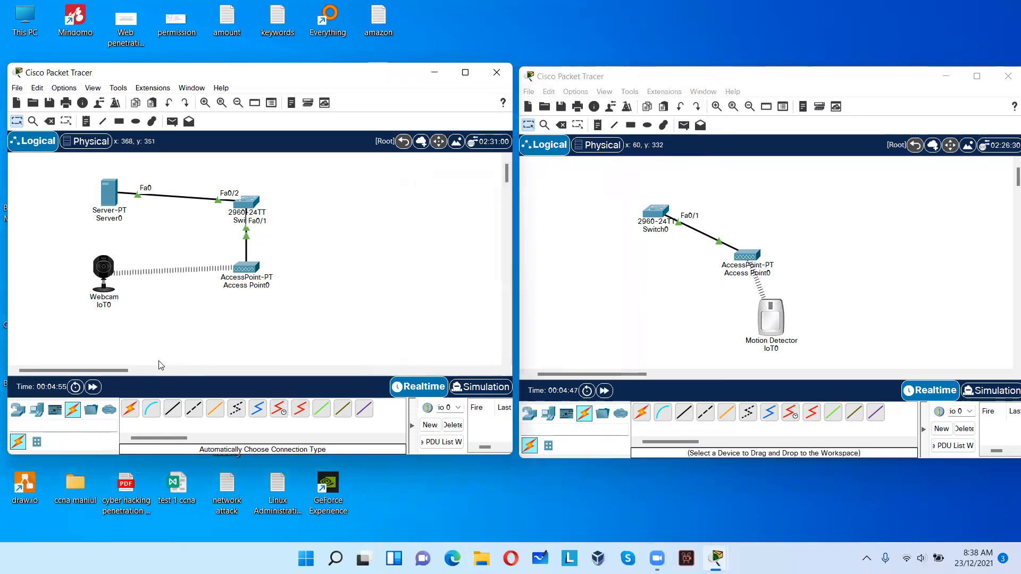
# Add a Multiuser cloud to the first window and connect it as Outgoing to localhost port 38001, peer network name motion detector, with the password.
pyautogui.click(109, 409)
pyautogui.moveTo(130, 408); pyautogui.dragTo(351, 232)
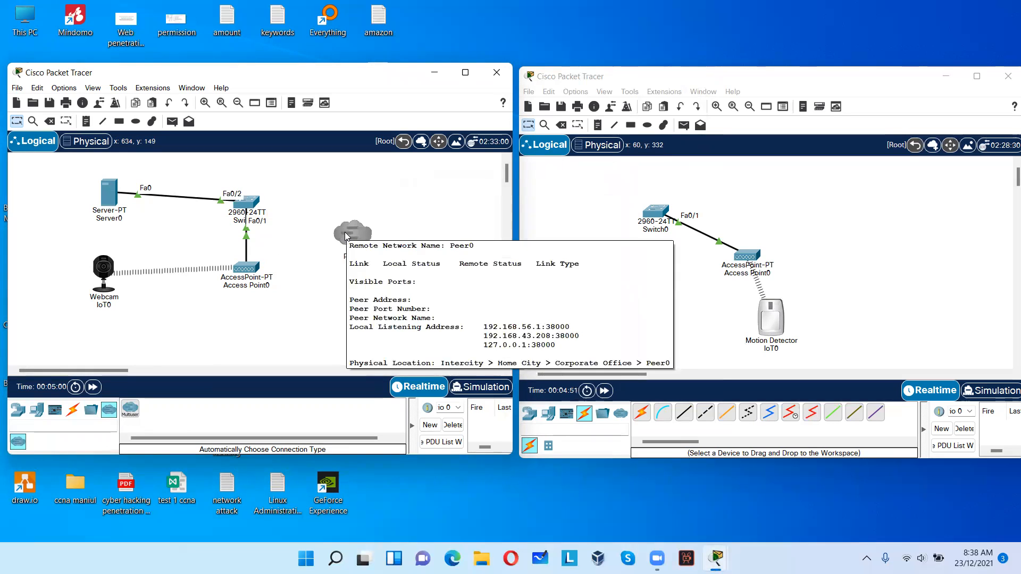
pyautogui.click(346, 234)
pyautogui.click(530, 254)
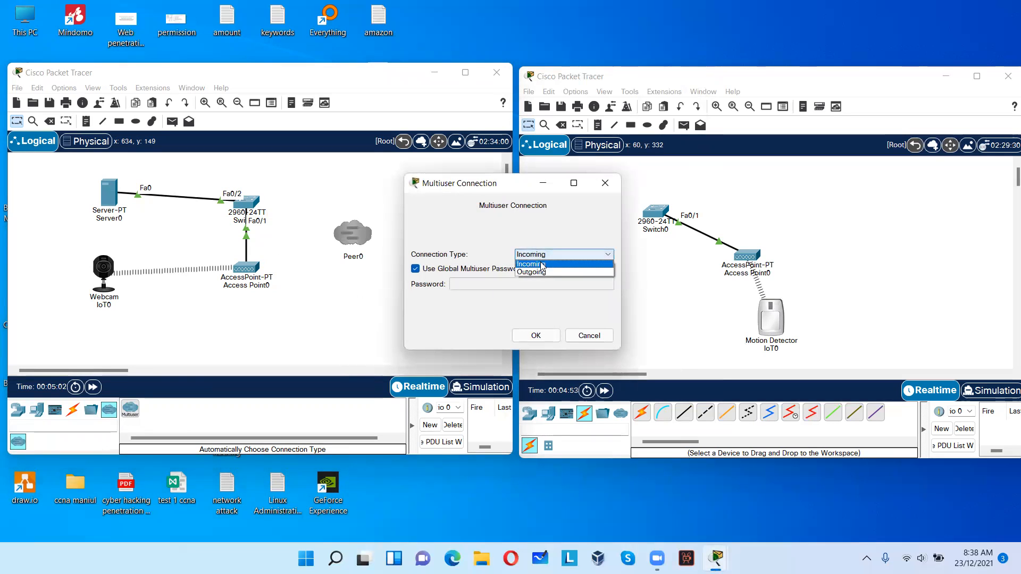
pyautogui.click(529, 273)
pyautogui.click(523, 269)
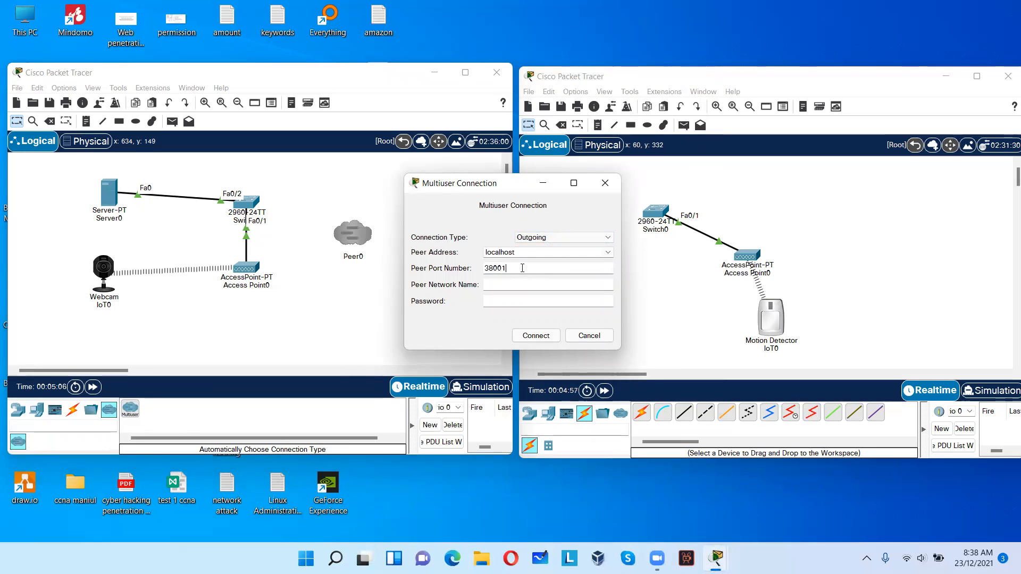
pyautogui.click(522, 285)
pyautogui.click(514, 301)
pyautogui.click(535, 336)
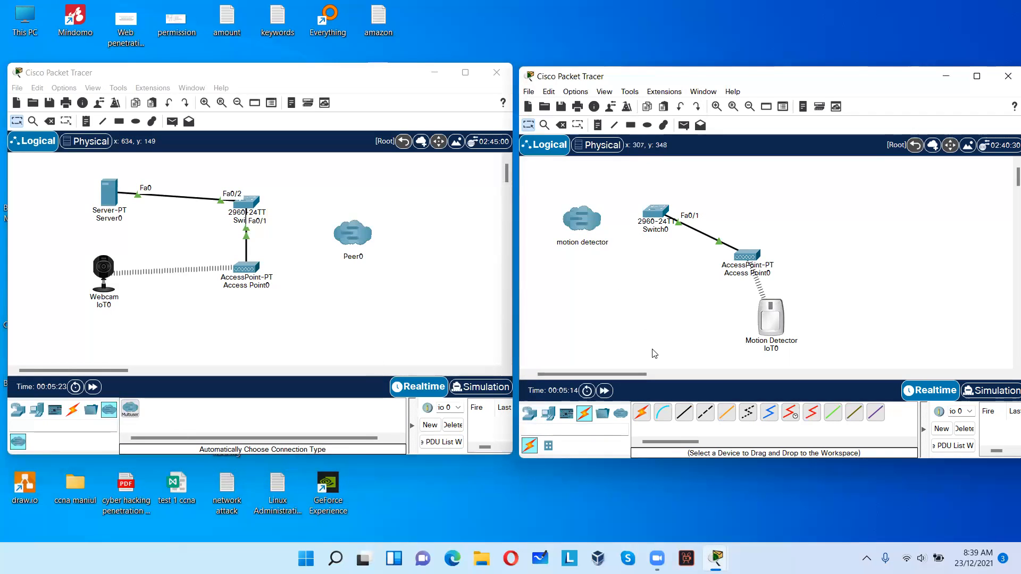
# Link the motion detector cloud to Switch0's FastEthernet0/2 port with a Copper Cross-Over cable in the second window.
pyautogui.click(709, 414)
pyautogui.click(597, 222)
pyautogui.click(611, 237)
pyautogui.click(652, 212)
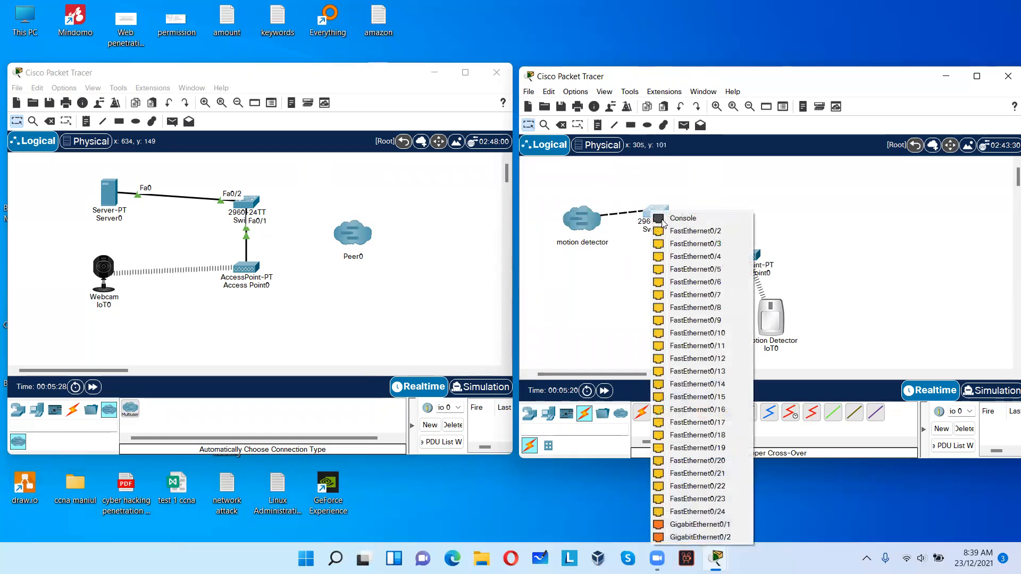
pyautogui.click(659, 236)
# Move the motion detector cloud level with its switch and the Peer0 cloud farther from the first window's switch.
pyautogui.moveTo(585, 224); pyautogui.dragTo(577, 217)
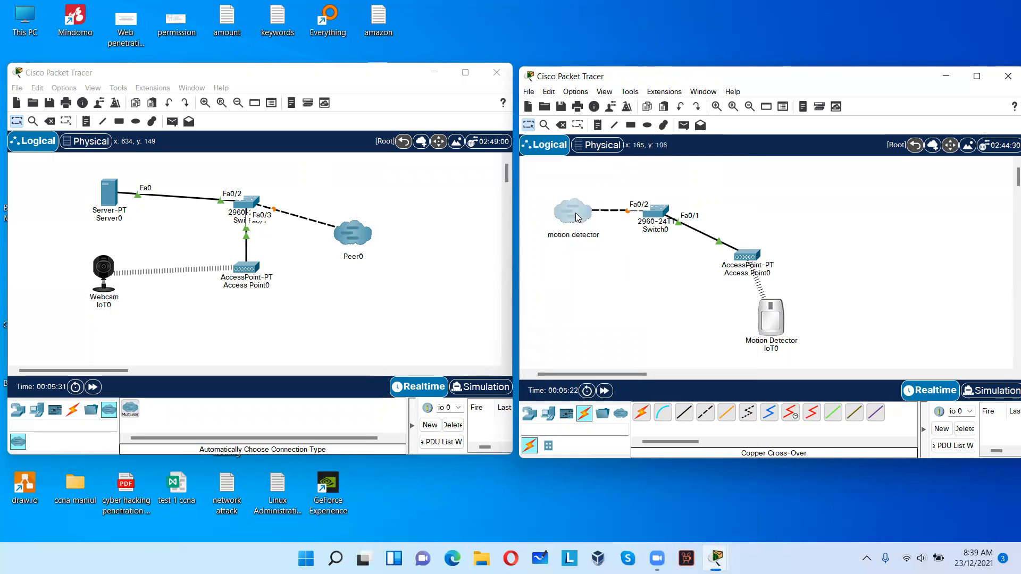
pyautogui.moveTo(358, 234); pyautogui.dragTo(414, 207)
pyautogui.doubleClick(435, 219)
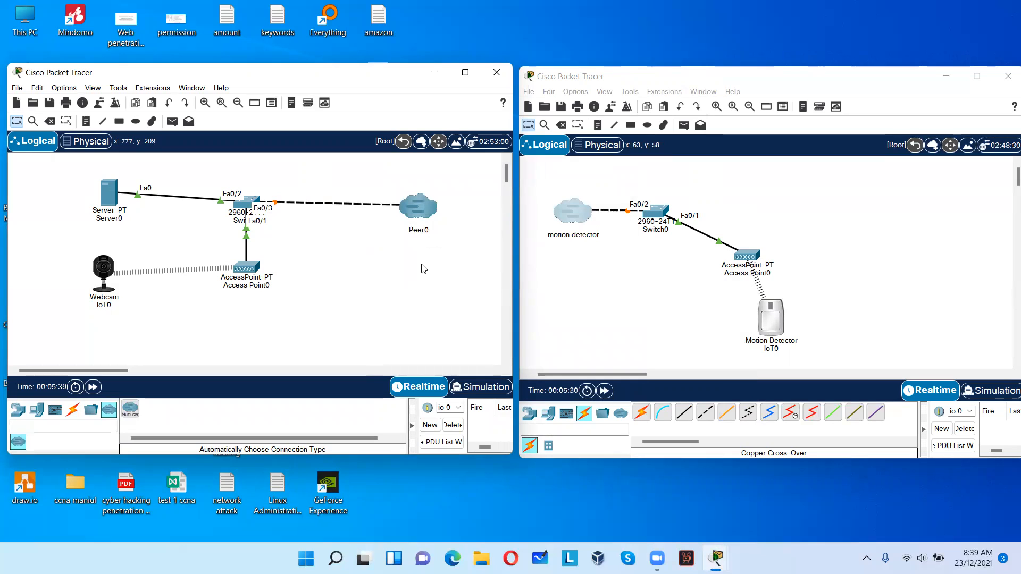
# Rename Server0 in the first window as 1.0.0.1.
pyautogui.click(122, 219)
pyautogui.doubleClick(129, 218)
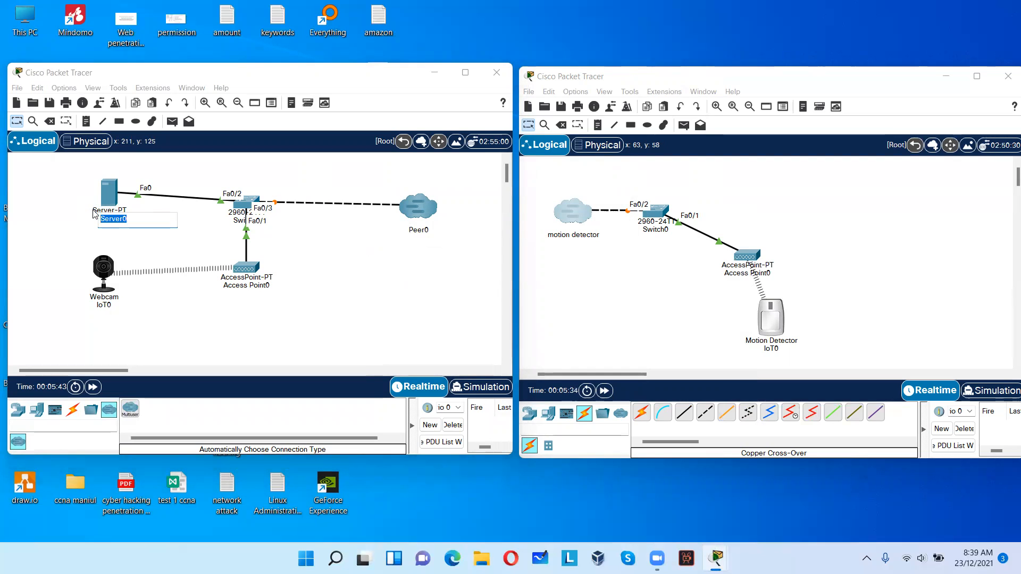
pyautogui.write('1.0.0.1')
# Give the first window's server the static IPv4 address 1.0.0.1 with subnet mask 255.0.0.0.
pyautogui.click(114, 192)
pyautogui.click(464, 111)
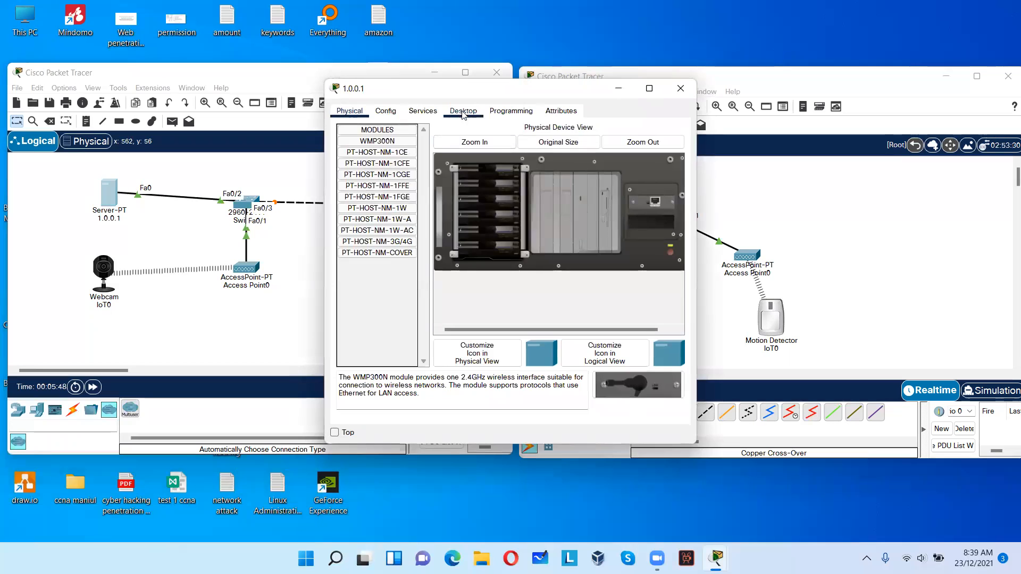
pyautogui.click(367, 149)
pyautogui.click(478, 175)
pyautogui.write('1.0.0.1')
pyautogui.press('Tab')
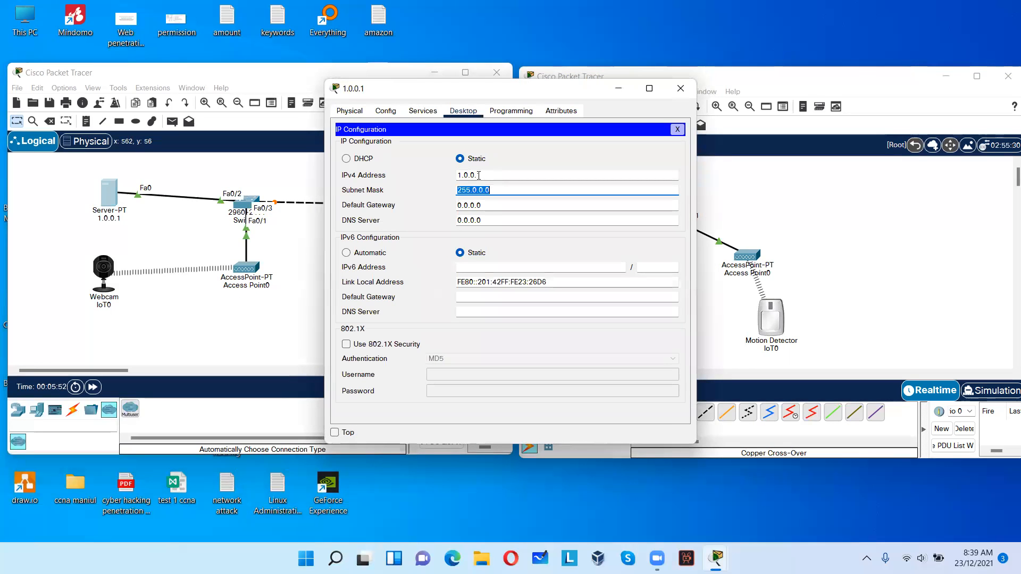
pyautogui.click(680, 89)
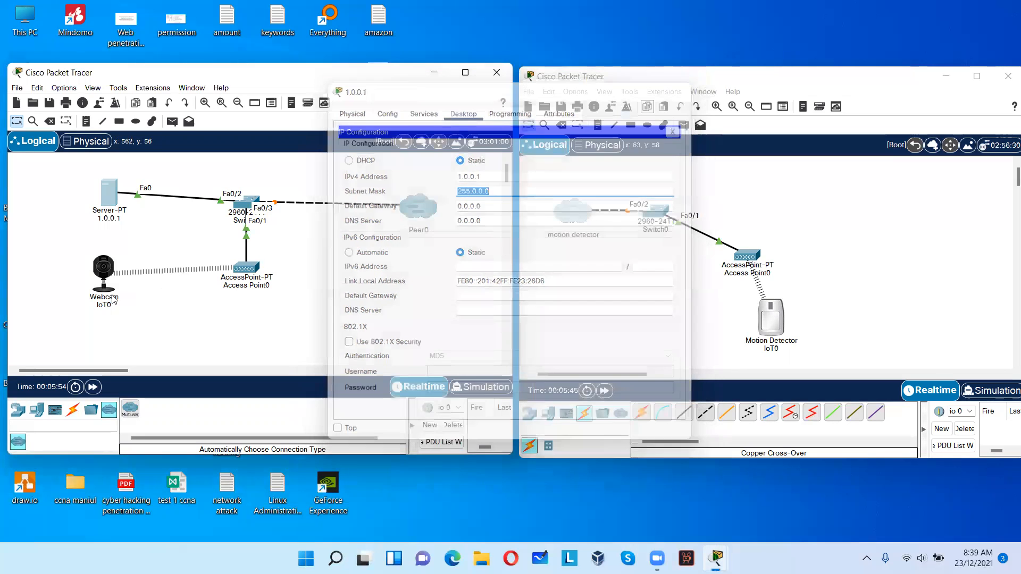
# Rename the Webcam as camera and set its Wireless0 interface to static IPv4 address 1.0.0.2 with subnet mask 255.0.0.0.
pyautogui.click(104, 305)
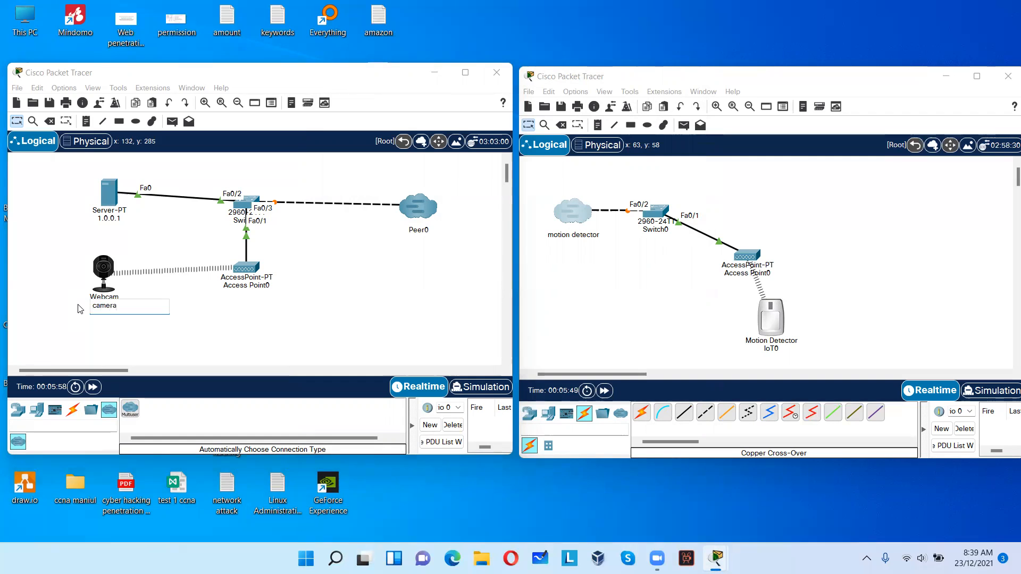
pyautogui.click(212, 321)
pyautogui.click(106, 272)
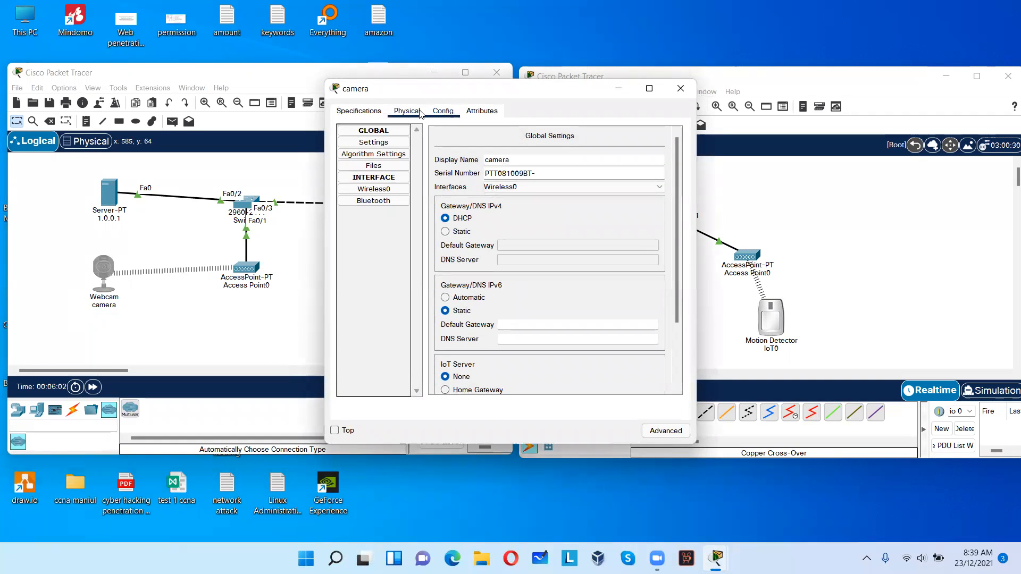
pyautogui.click(403, 189)
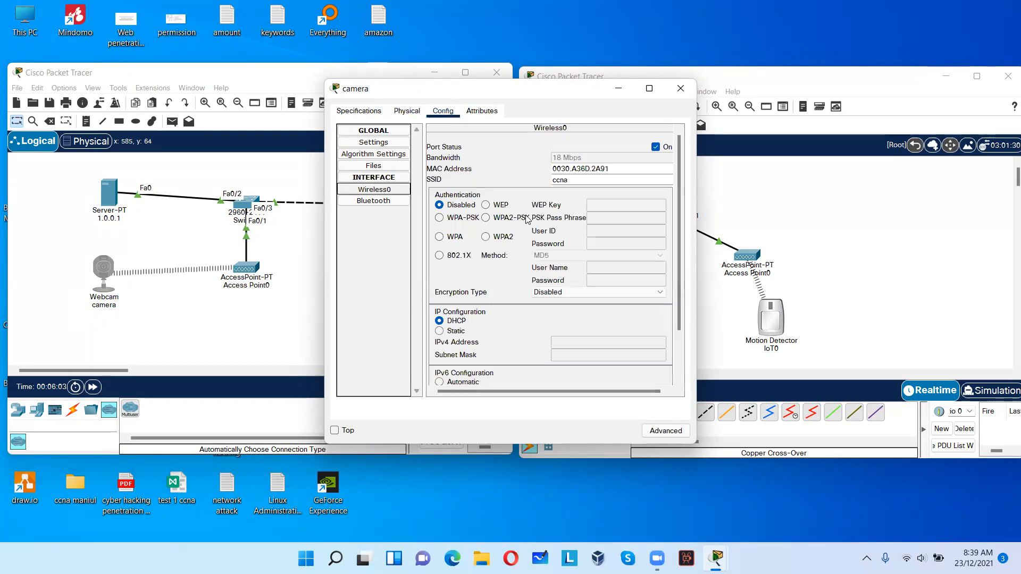
pyautogui.scroll(-2, 545, 208)
pyautogui.click(457, 273)
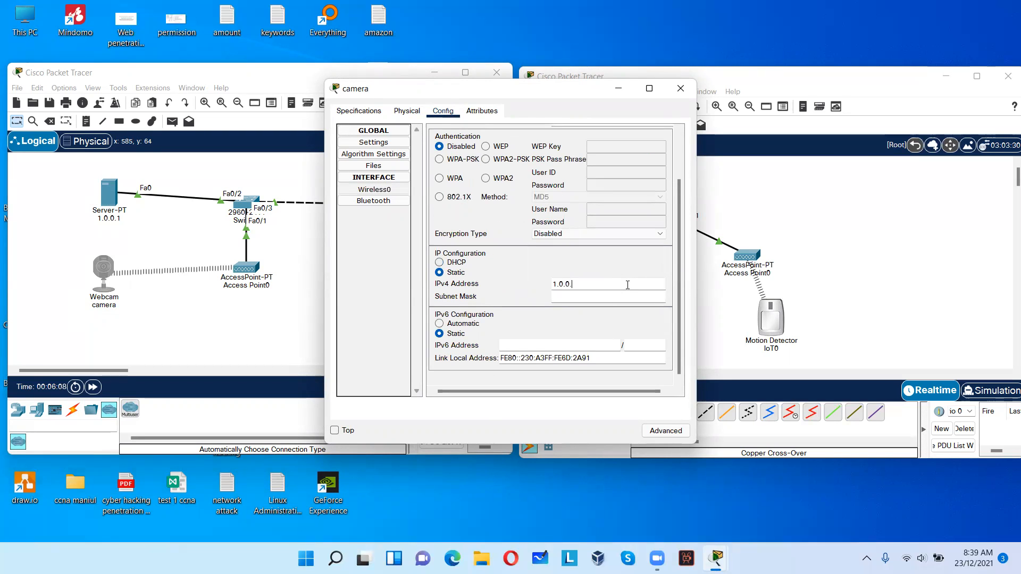
pyautogui.press('Tab')
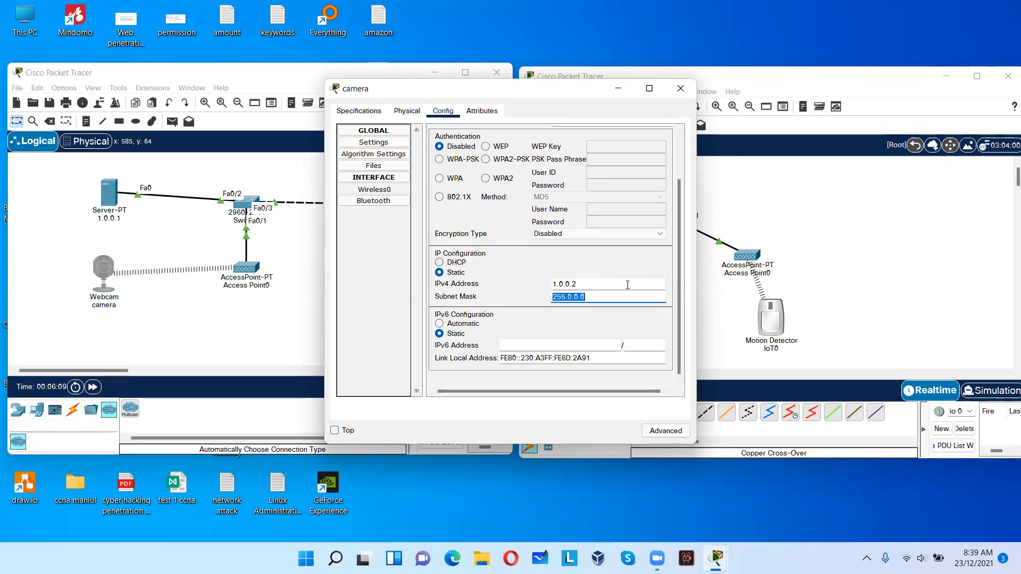
pyautogui.click(683, 99)
# Check the Motion Detector's Wireless0 interface configuration in the second window.
pyautogui.click(793, 300)
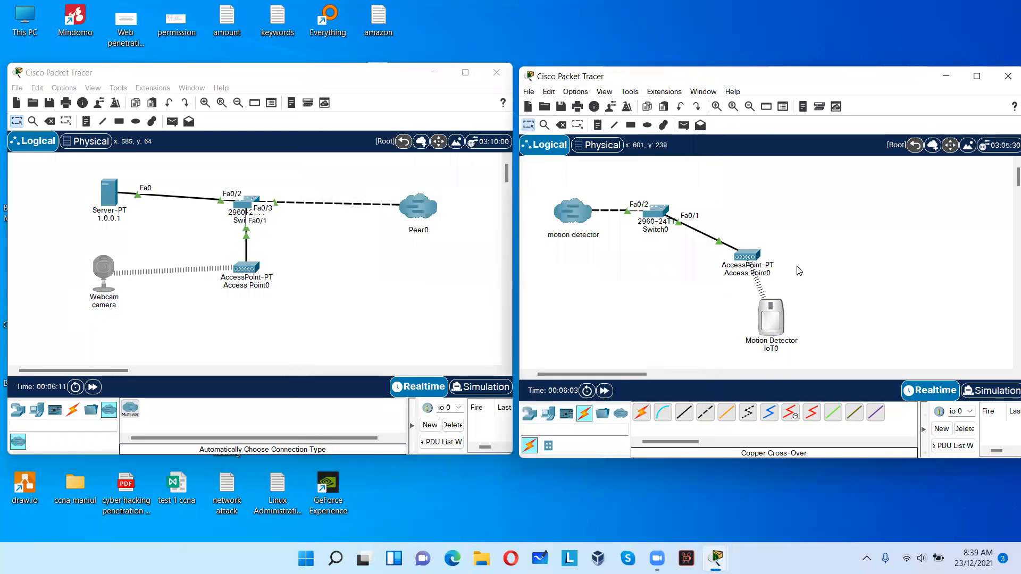
pyautogui.click(771, 318)
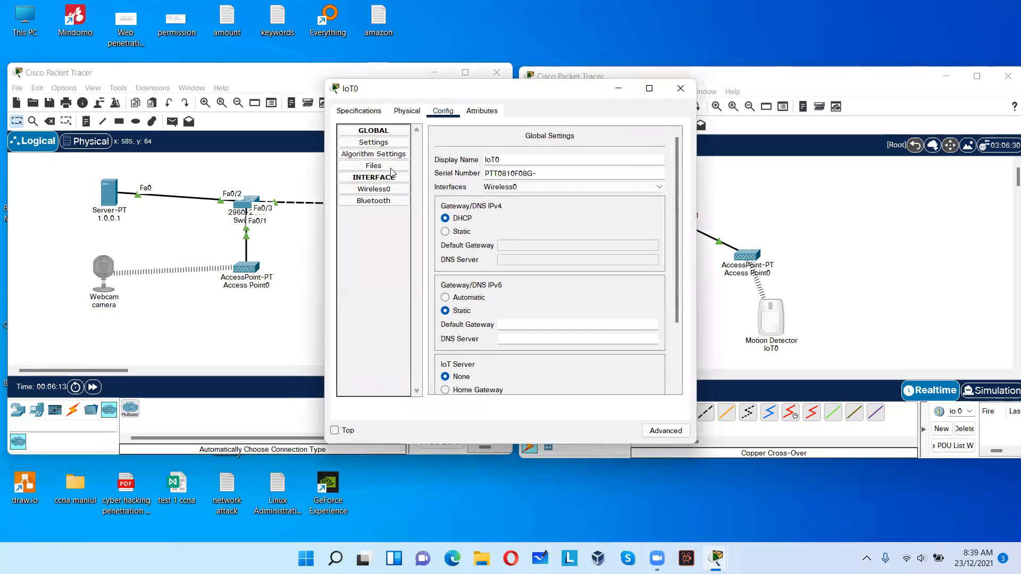
pyautogui.click(385, 189)
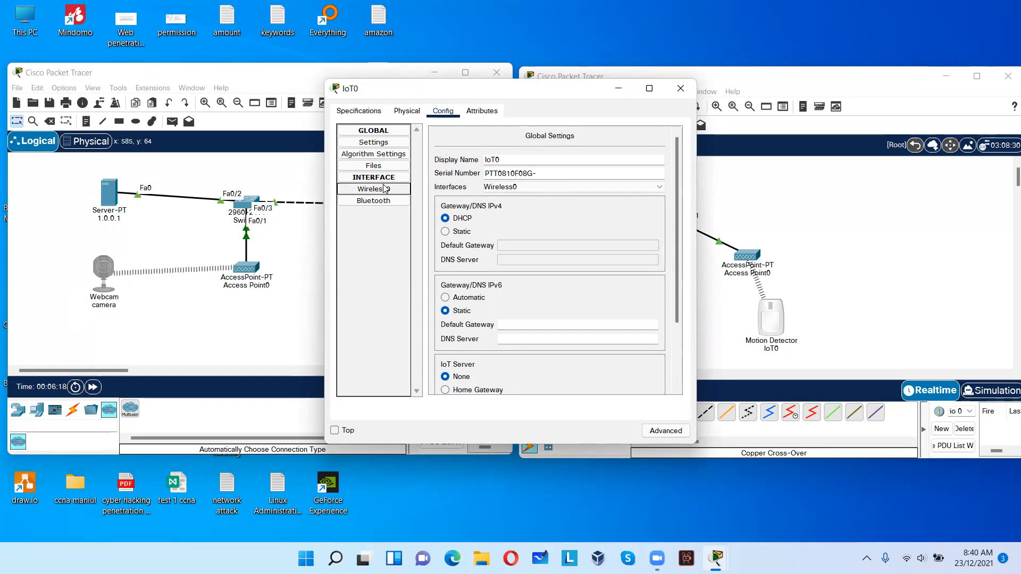
pyautogui.click(680, 88)
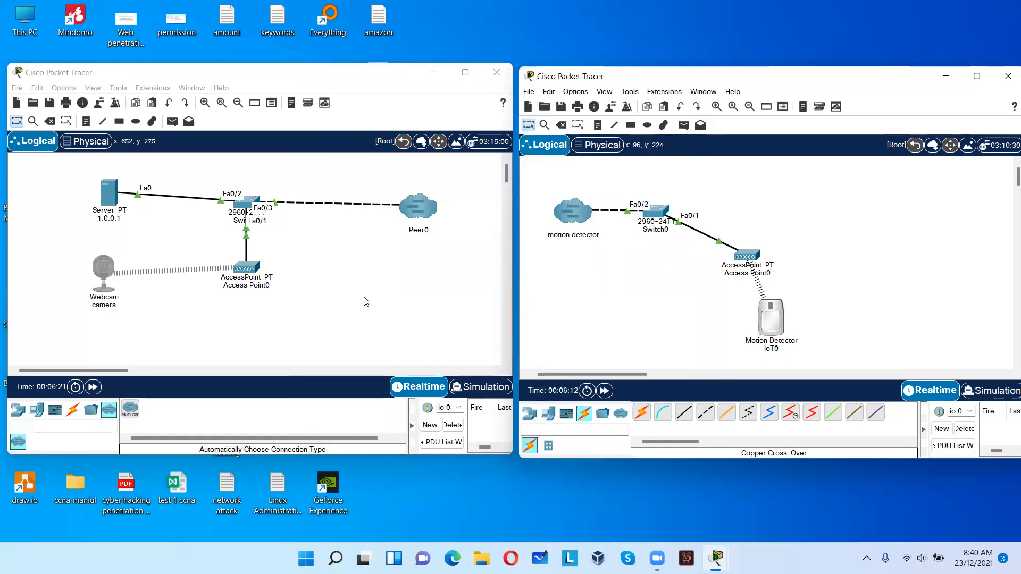
# Add a second Server-PT to the first window, positioned below the link between Switch0 and the Peer0 cloud.
pyautogui.click(33, 407)
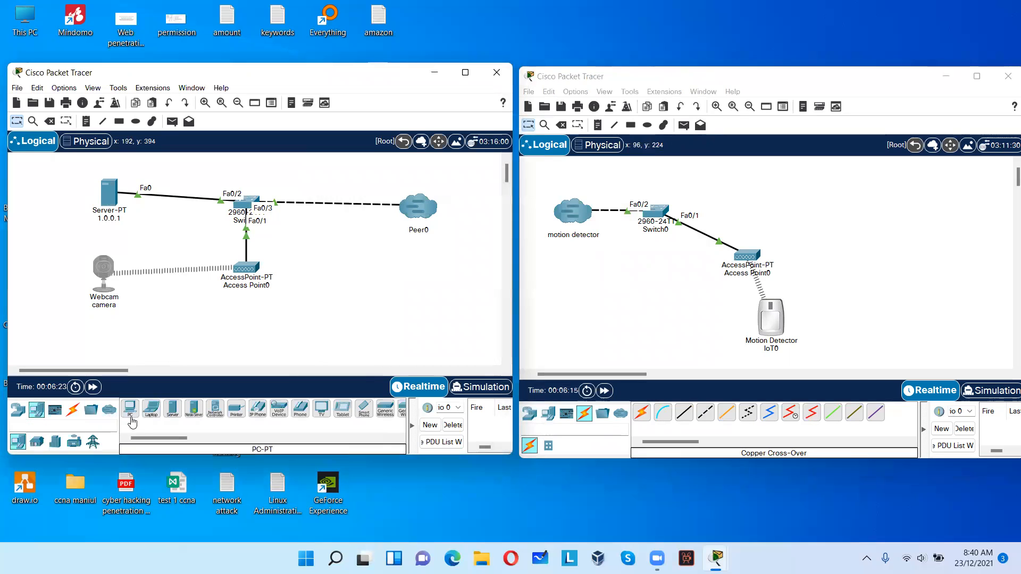
pyautogui.moveTo(172, 412); pyautogui.dragTo(283, 166)
pyautogui.moveTo(289, 223); pyautogui.dragTo(323, 253)
# Connect Switch0 to Server1 in the first window using an automatically chosen connection type.
pyautogui.click(73, 409)
pyautogui.click(130, 409)
pyautogui.click(249, 208)
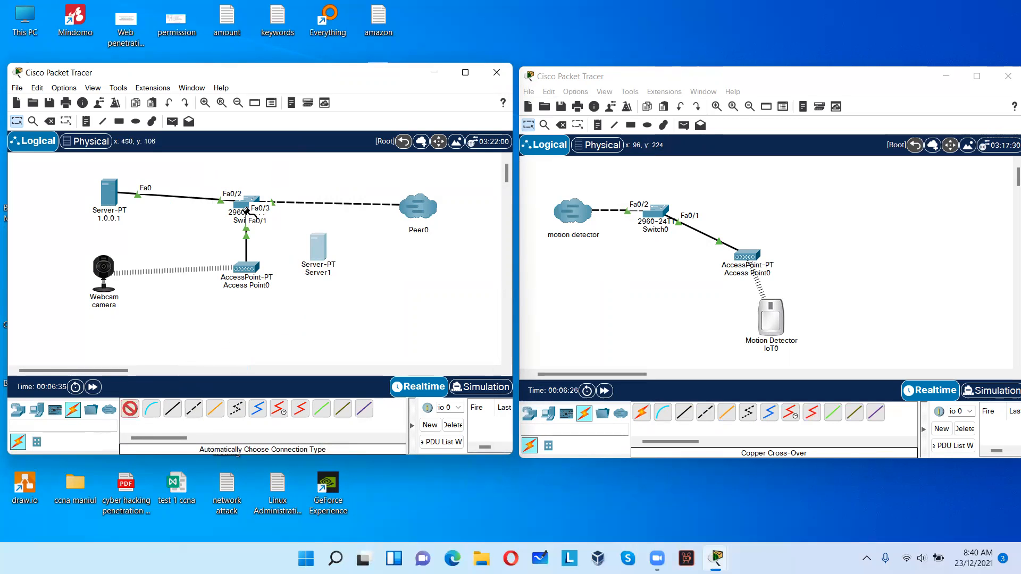
pyautogui.click(314, 253)
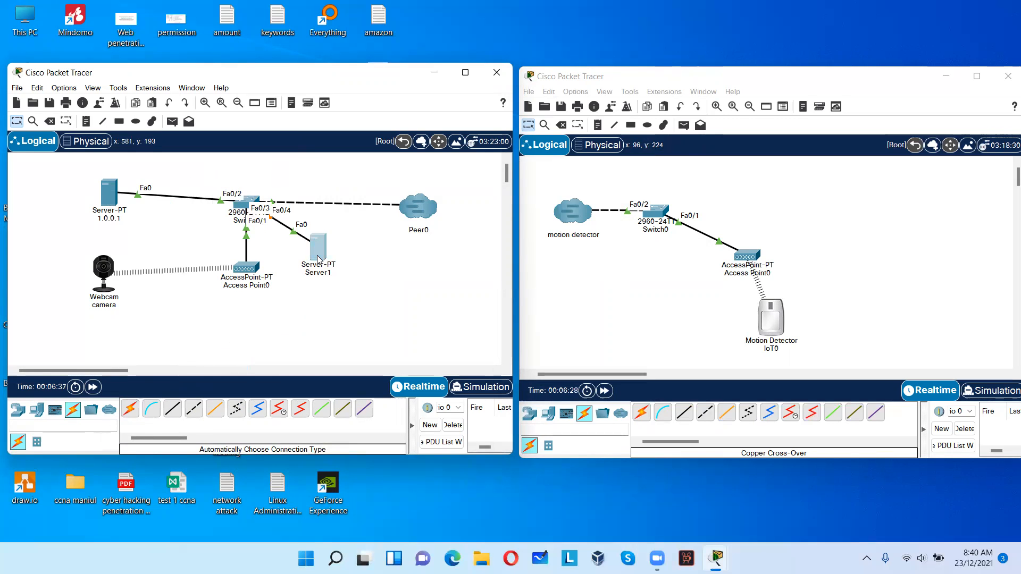
# Give Server1 the static IPv4 address 1.0.0.1 with subnet mask 255.0.0.0.
pyautogui.click(318, 248)
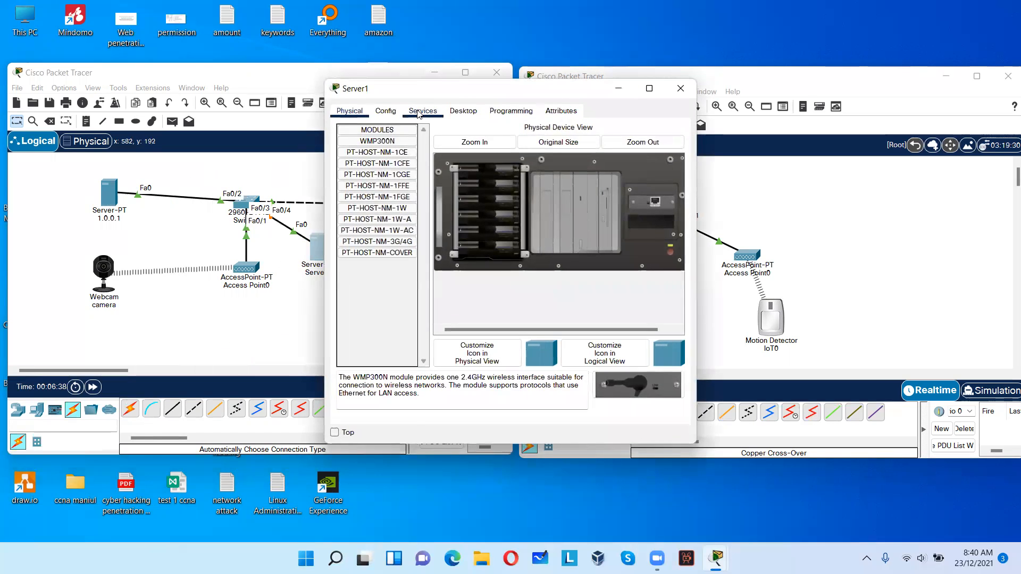
pyautogui.click(418, 113)
pyautogui.click(463, 111)
pyautogui.click(381, 165)
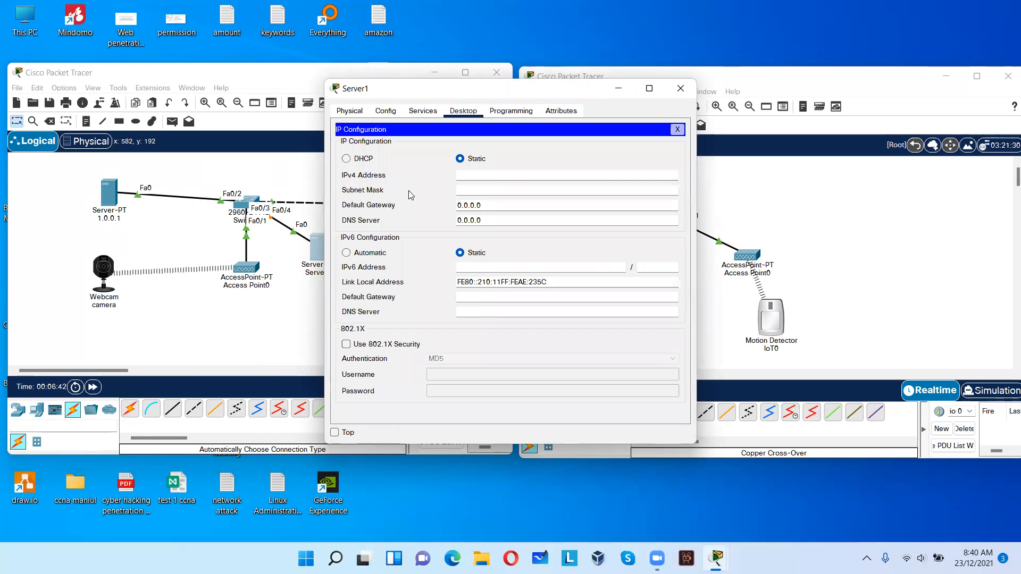
pyautogui.click(460, 171)
pyautogui.write('1.0.0.1')
pyautogui.press('Tab')
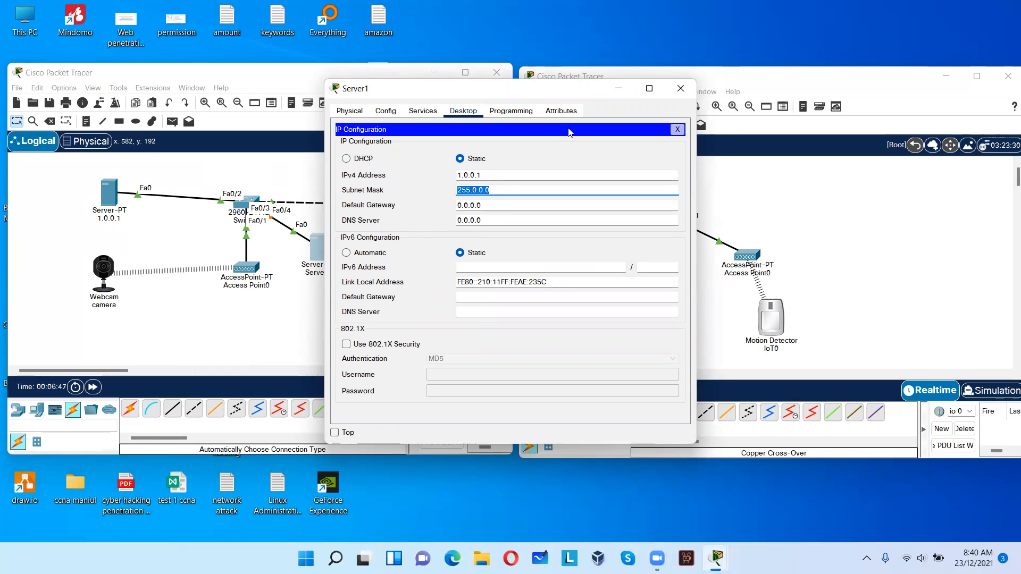
pyautogui.click(681, 89)
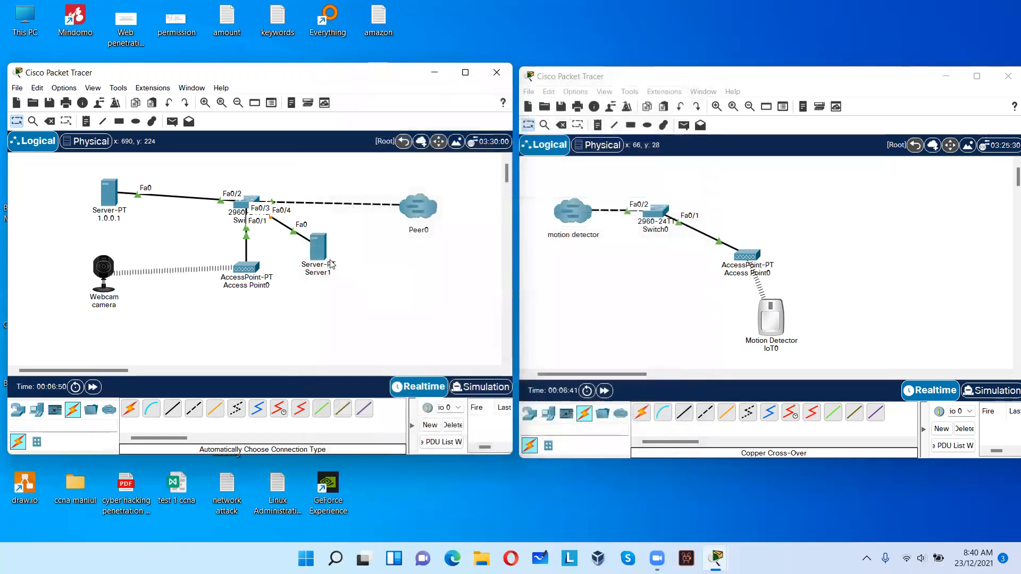
# Turn on the DHCP service on Server1 for FastEthernet0, keeping the serverPool settings.
pyautogui.click(324, 257)
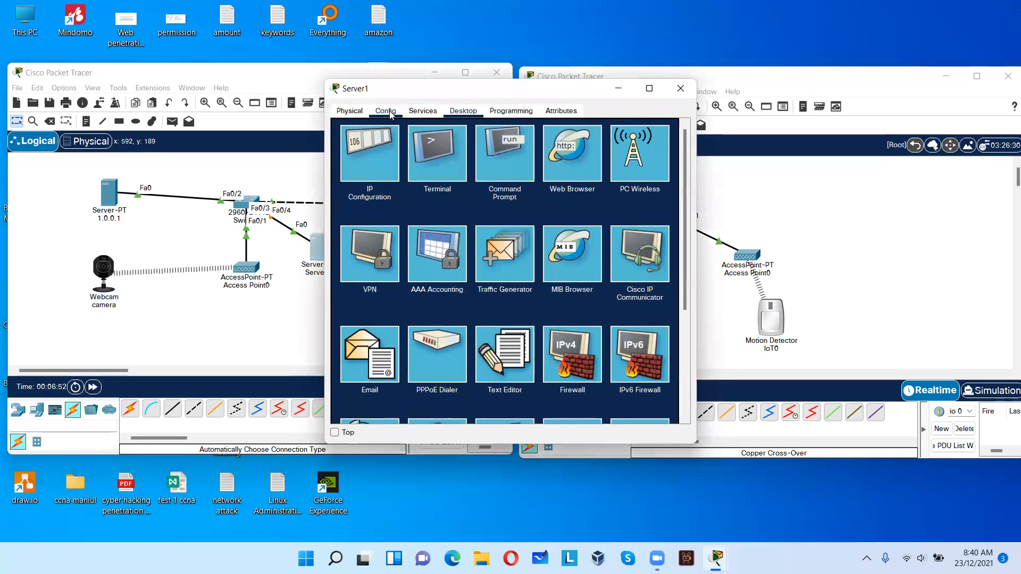
pyautogui.click(386, 111)
pyautogui.click(413, 112)
pyautogui.click(372, 155)
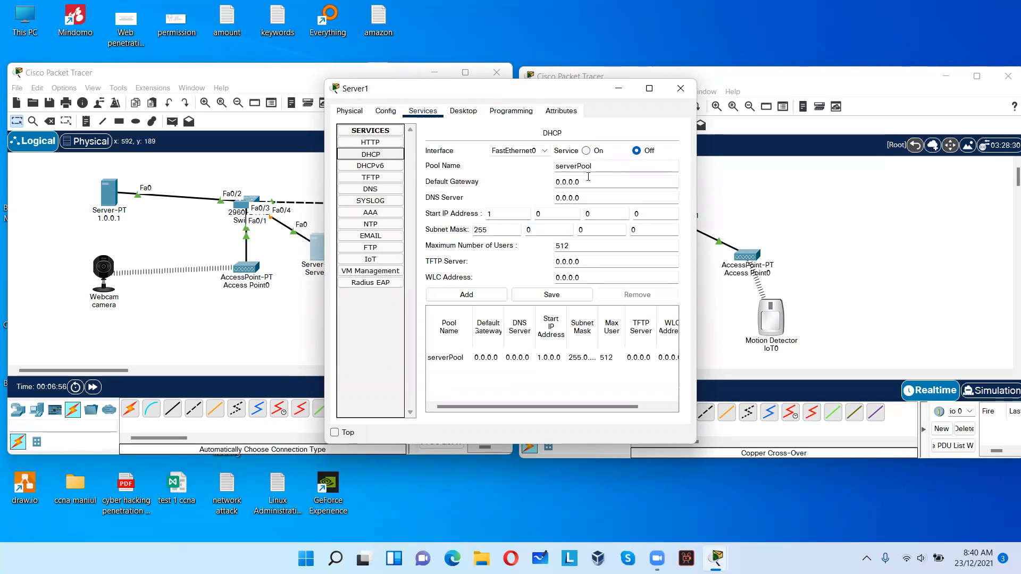
pyautogui.click(594, 152)
pyautogui.click(679, 88)
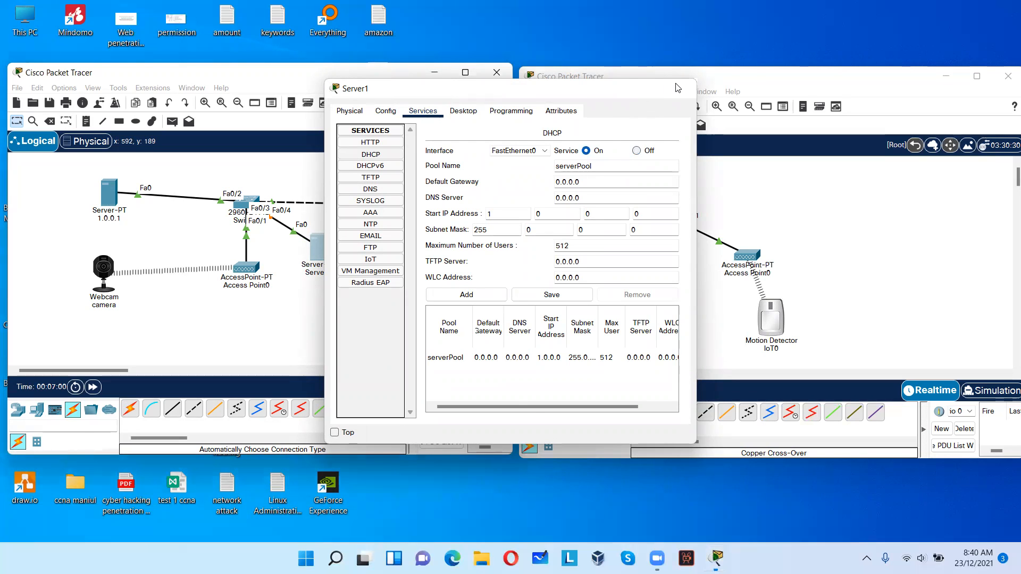
# Try requesting a DHCP address for the server labelled 1.0.0.1, and return its IPv4 configuration to Static.
pyautogui.click(113, 204)
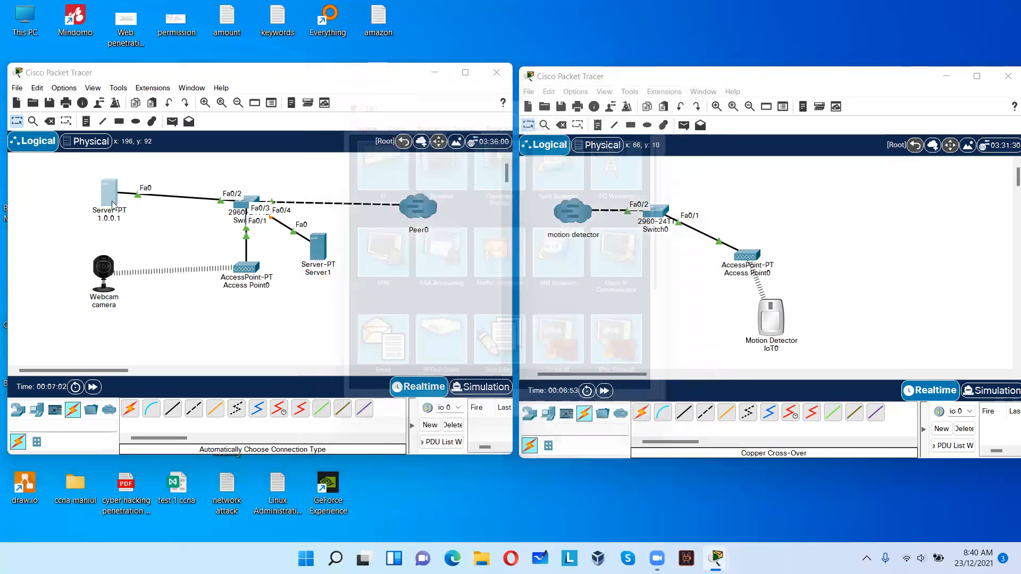
pyautogui.click(372, 162)
pyautogui.click(370, 161)
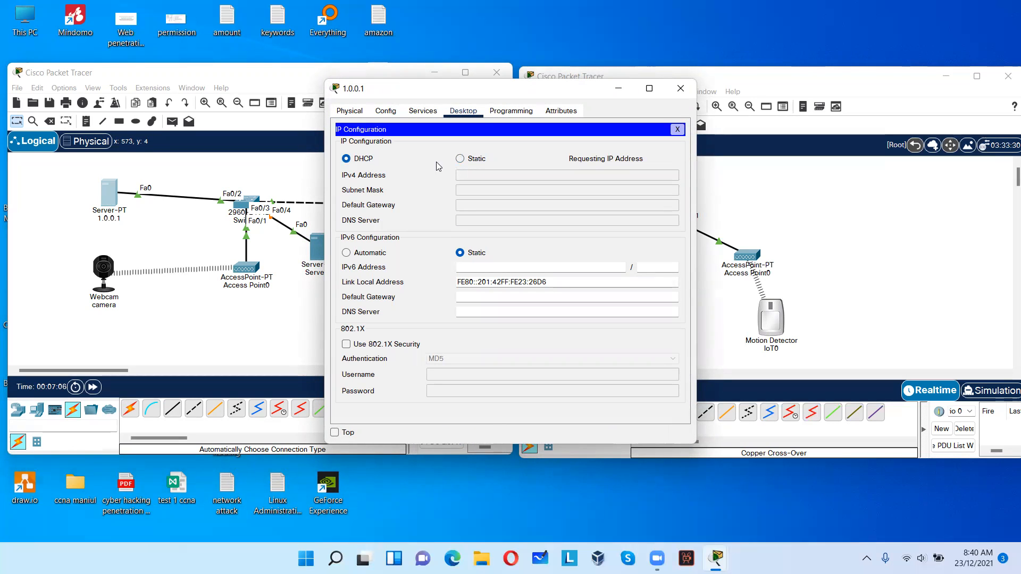
pyautogui.click(460, 159)
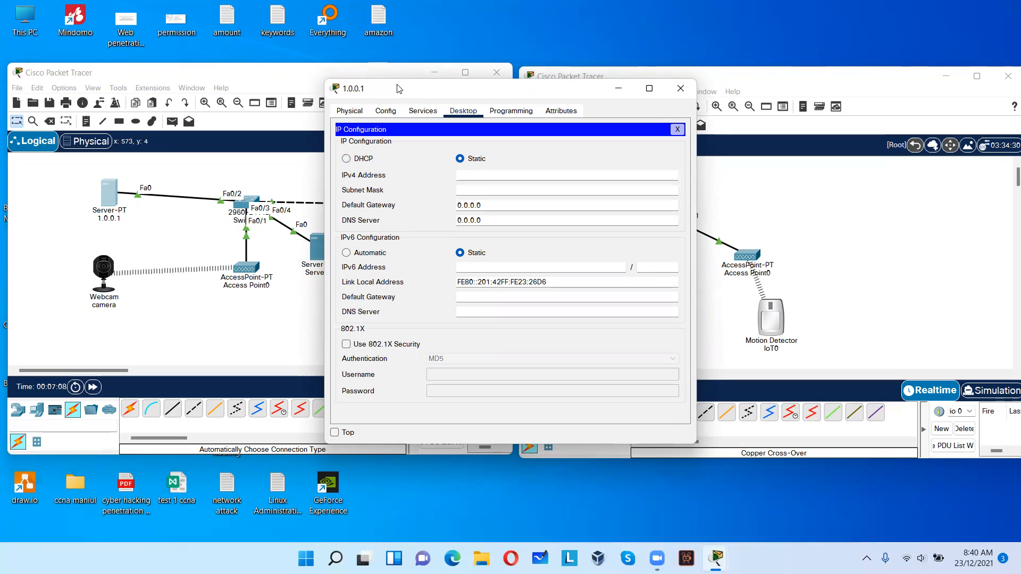
# Move the server's configuration window aside and rename Server1 as DHCP.
pyautogui.moveTo(404, 89); pyautogui.dragTo(481, 99)
pyautogui.click(327, 276)
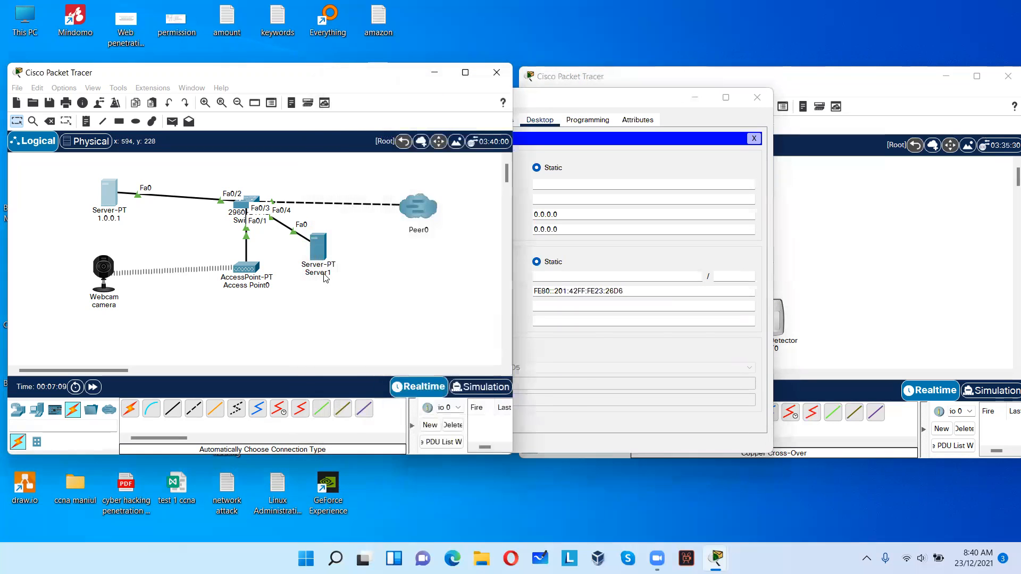
pyautogui.click(329, 271)
pyautogui.write('D')
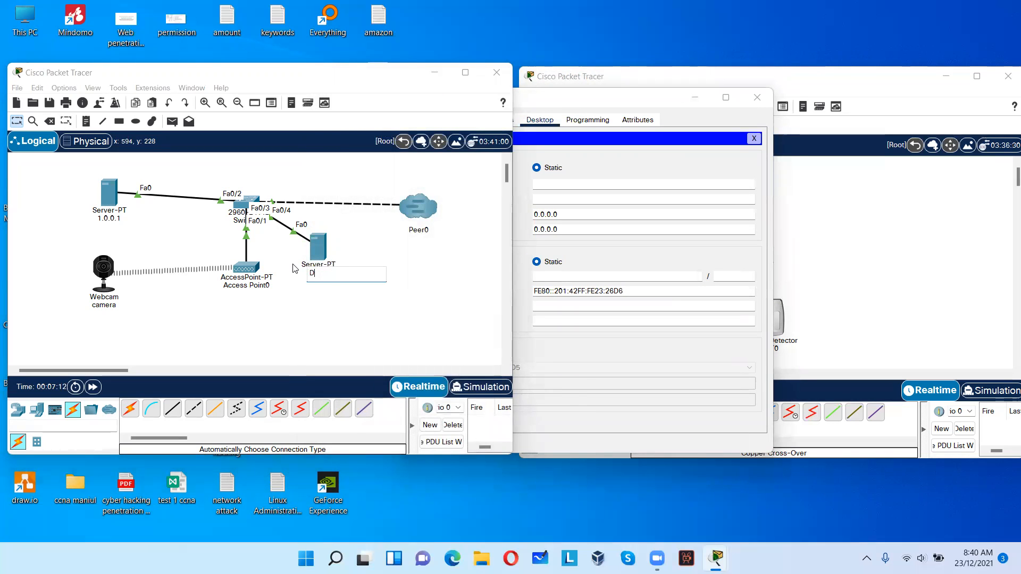
pyautogui.write('HCP')
pyautogui.press('Return')
# Set the server labelled 1.0.0.1 to obtain its IPv4 address by DHCP, and rename it as 1.0.0.4.
pyautogui.click(587, 170)
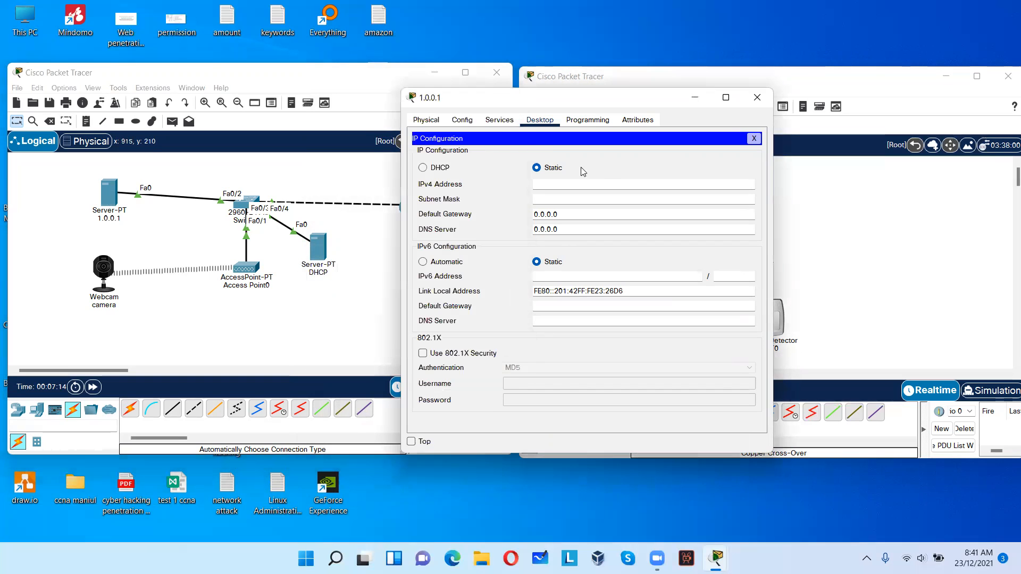
pyautogui.click(442, 170)
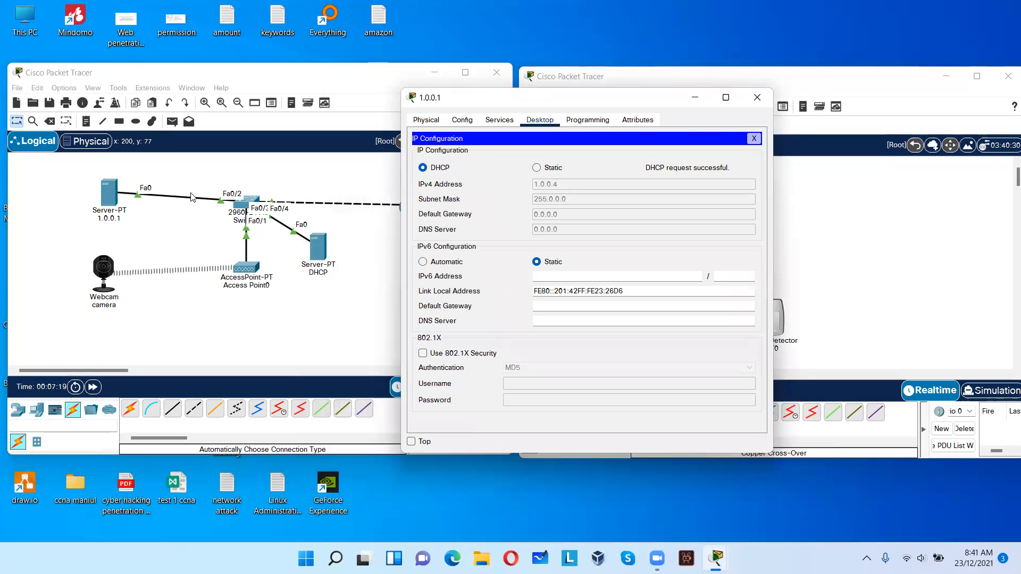
pyautogui.click(756, 98)
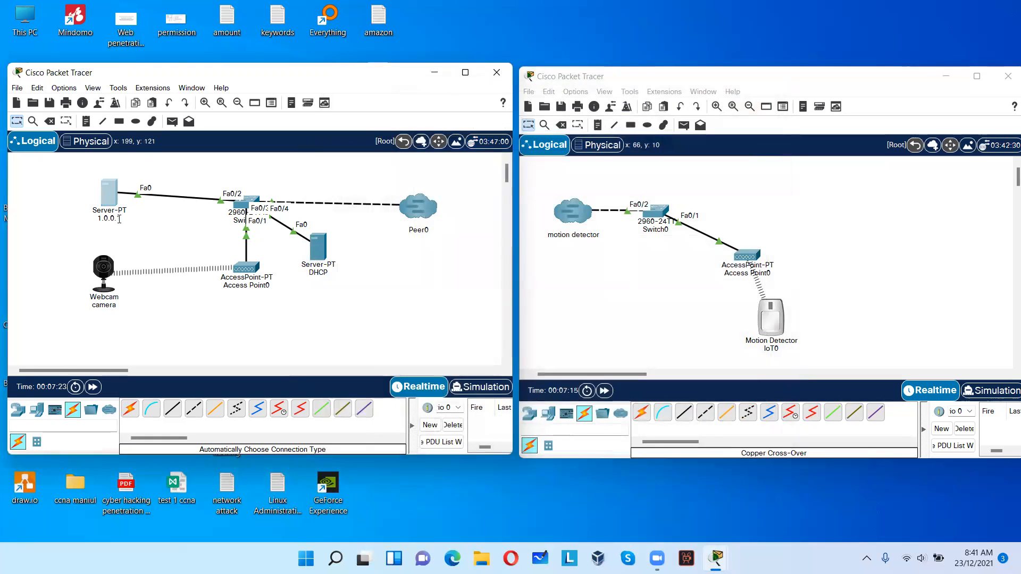
pyautogui.click(120, 219)
pyautogui.press('BackSpace')
pyautogui.write('4')
# Switch the camera's Wireless0 interface to obtain its IPv4 address by DHCP.
pyautogui.click(99, 273)
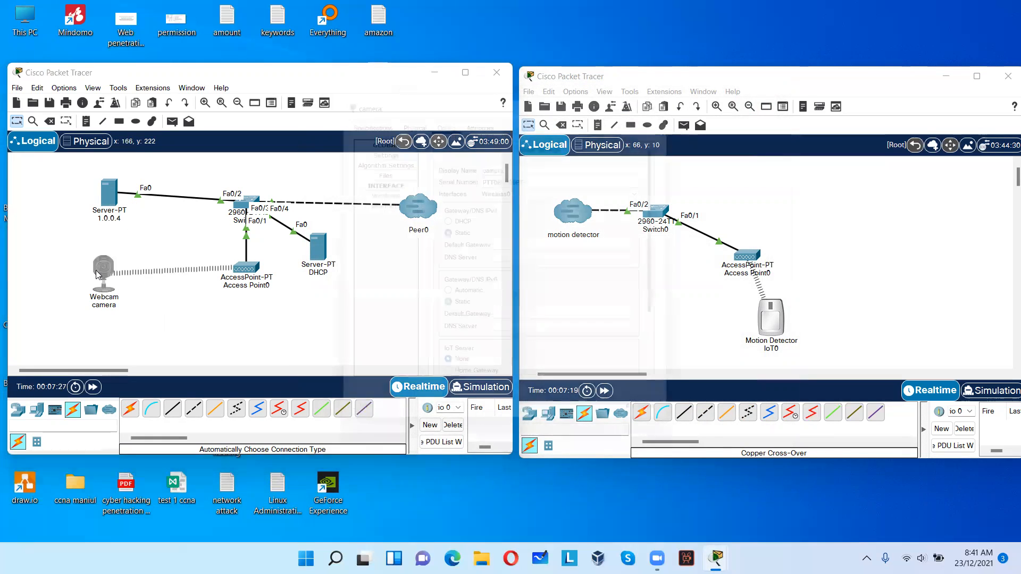
pyautogui.click(389, 189)
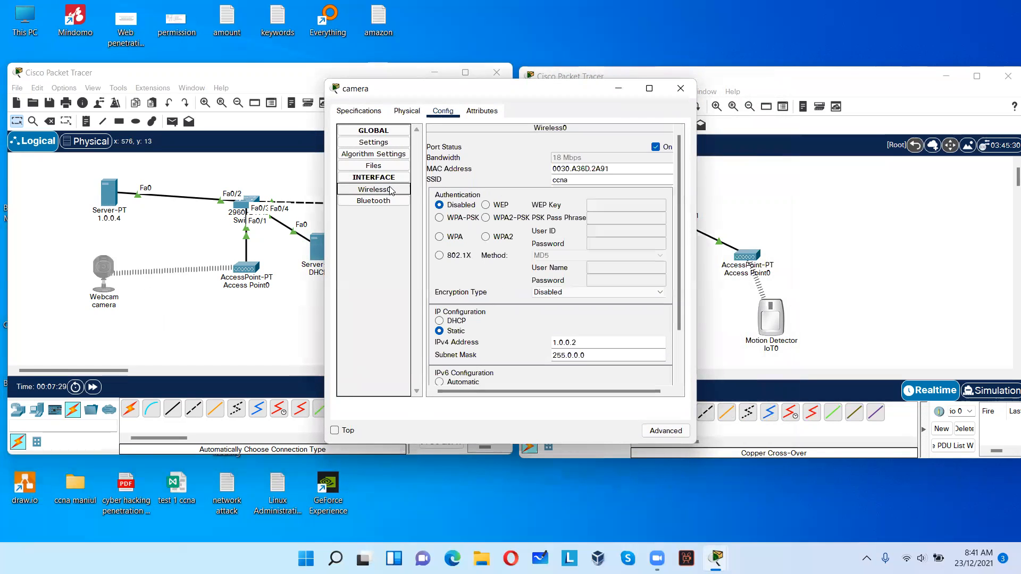
pyautogui.click(461, 322)
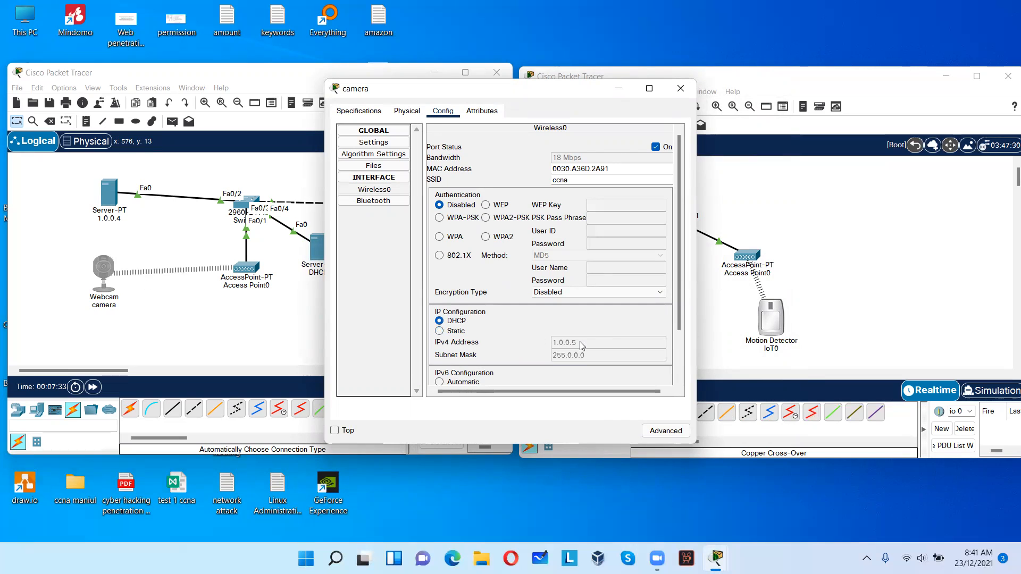
pyautogui.scroll(-2, 583, 346)
pyautogui.click(680, 89)
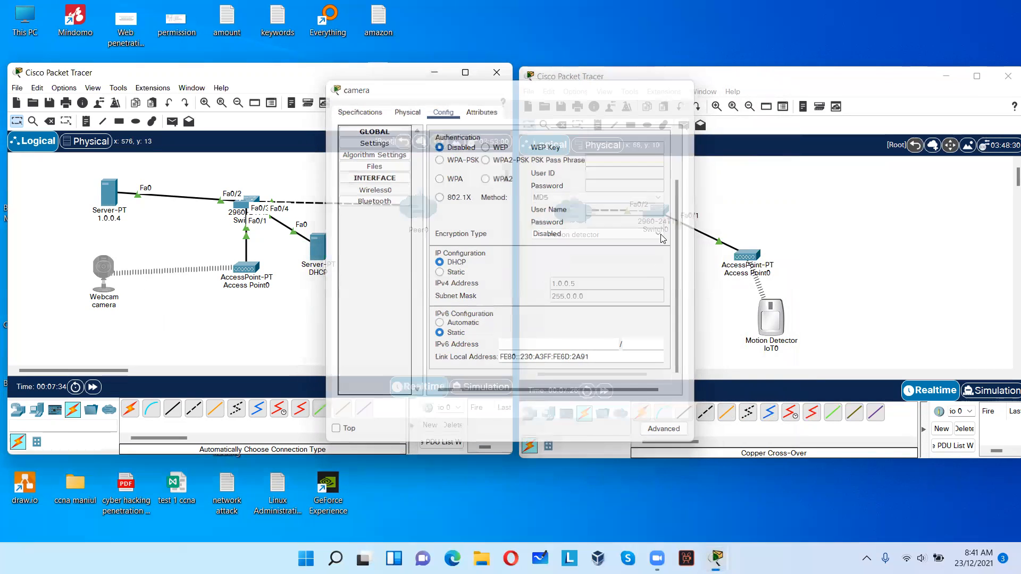
# Renew the Motion Detector's Wireless0 IPv4 address by switching it to Static and back to DHCP.
pyautogui.click(768, 311)
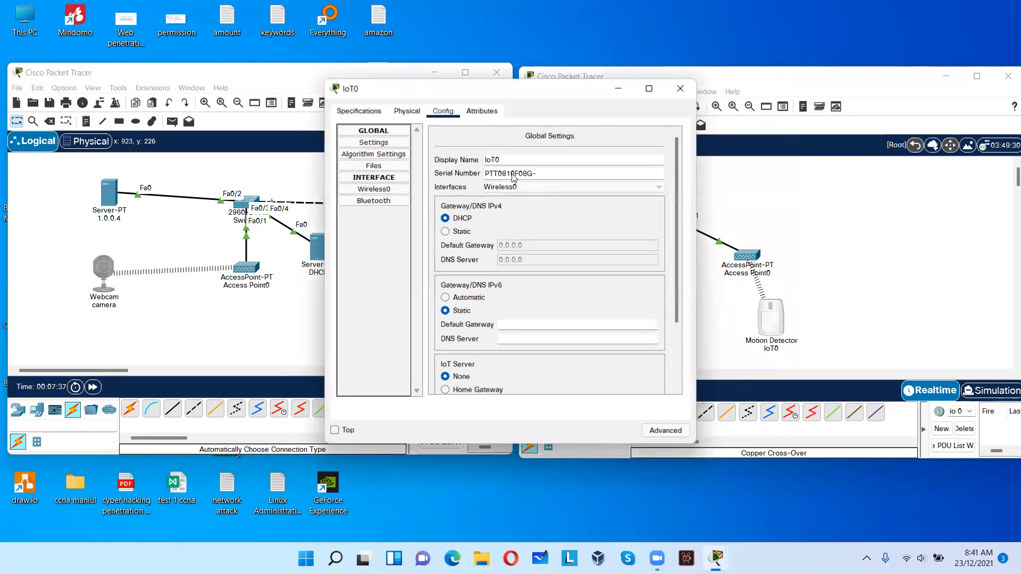
pyautogui.click(396, 190)
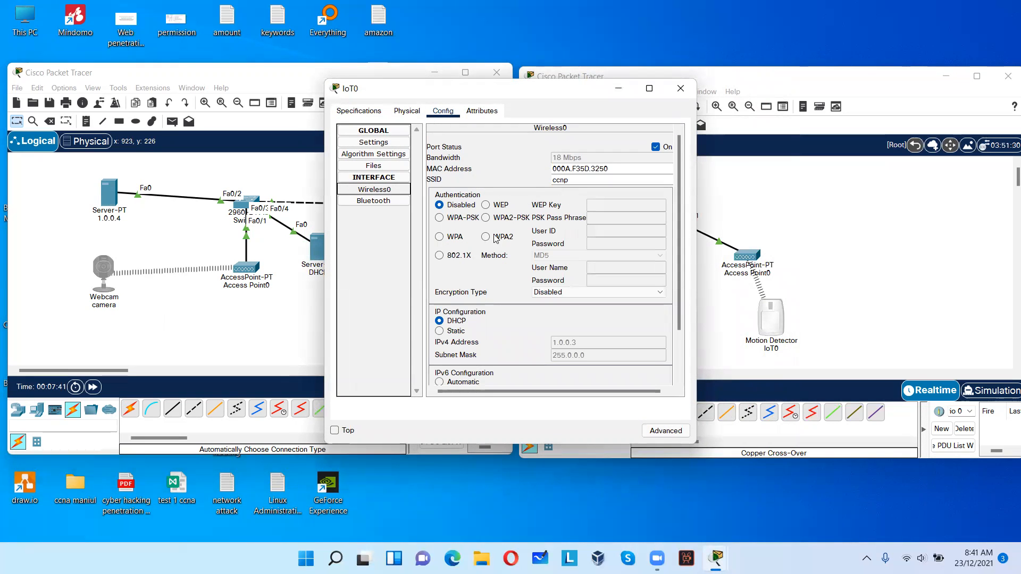
pyautogui.click(460, 331)
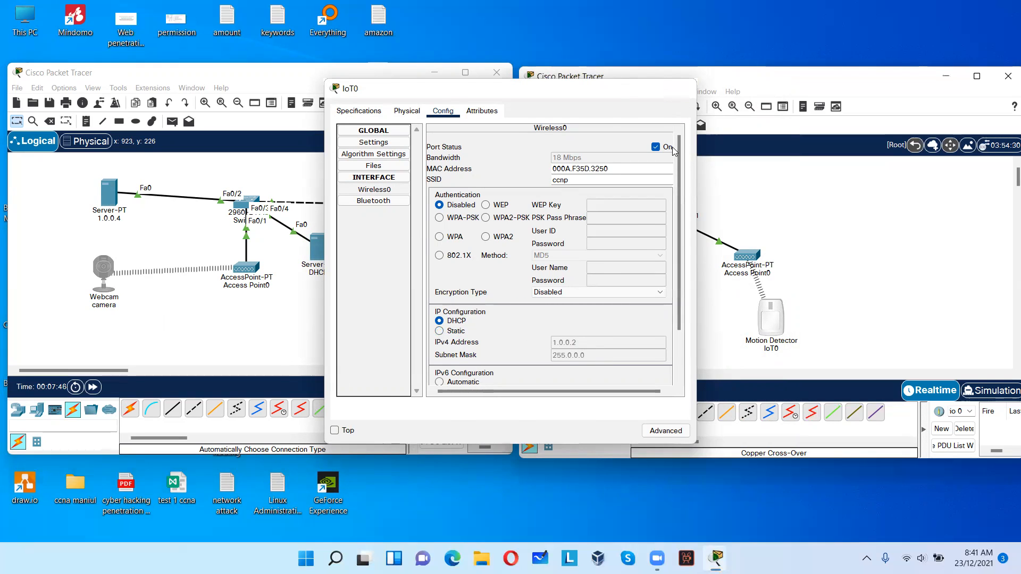
pyautogui.click(681, 89)
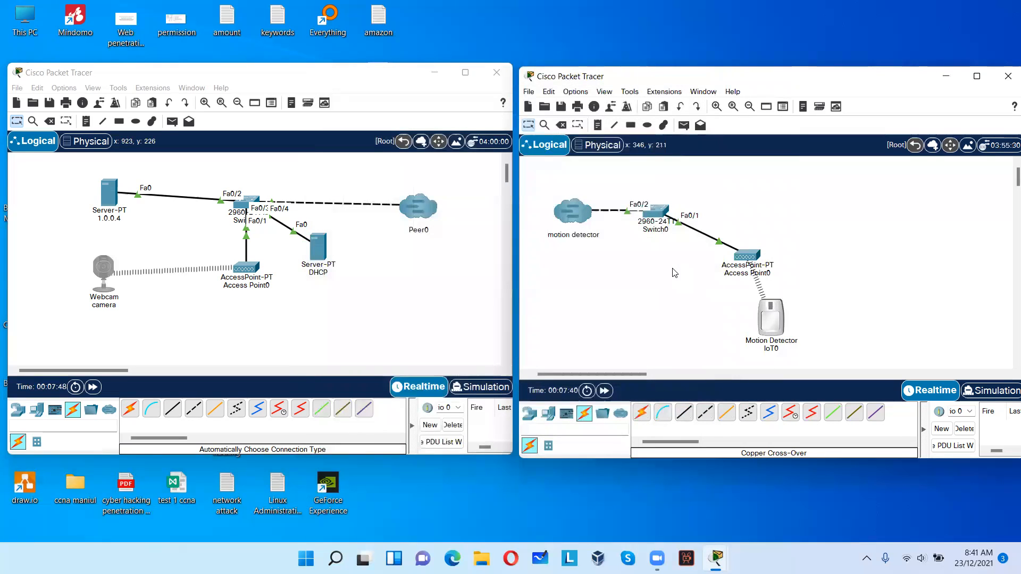
# Move the DHCP server farther from Switch0, placing it below the Peer0 cloud.
pyautogui.moveTo(329, 257); pyautogui.dragTo(430, 300)
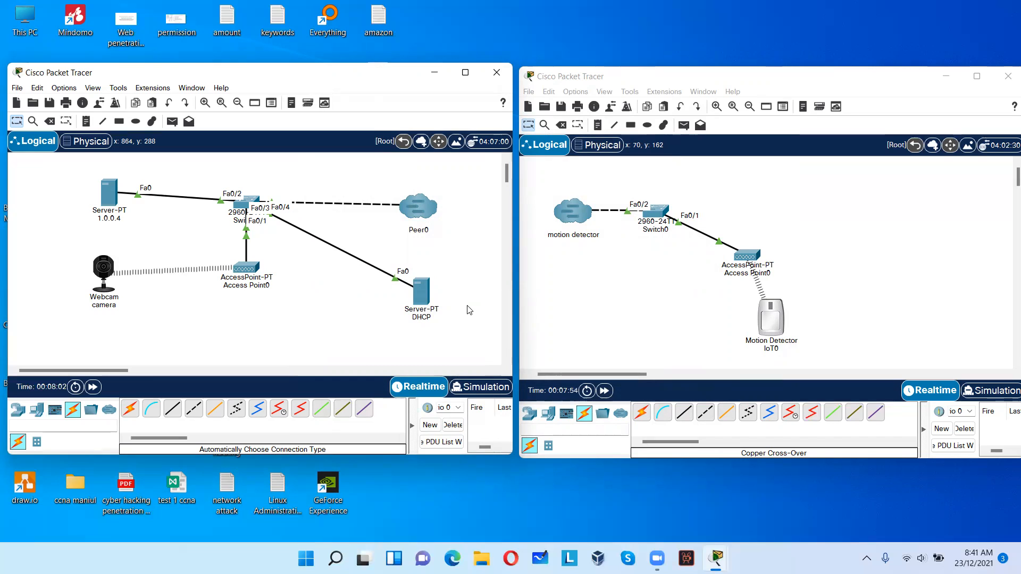
pyautogui.click(560, 289)
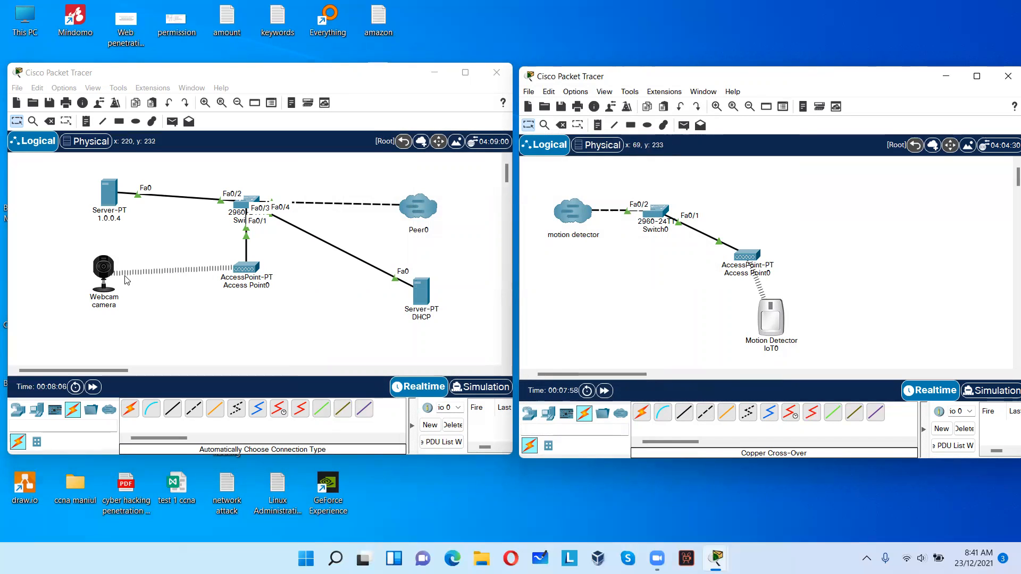
# Turn on the IoT registration service on the server 1.0.0.4.
pyautogui.click(109, 192)
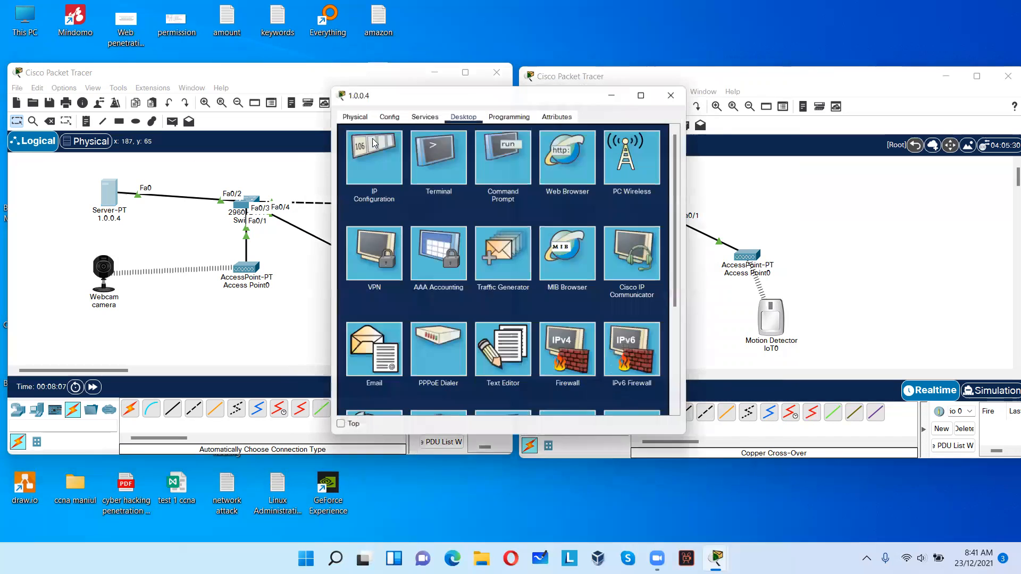
pyautogui.click(430, 113)
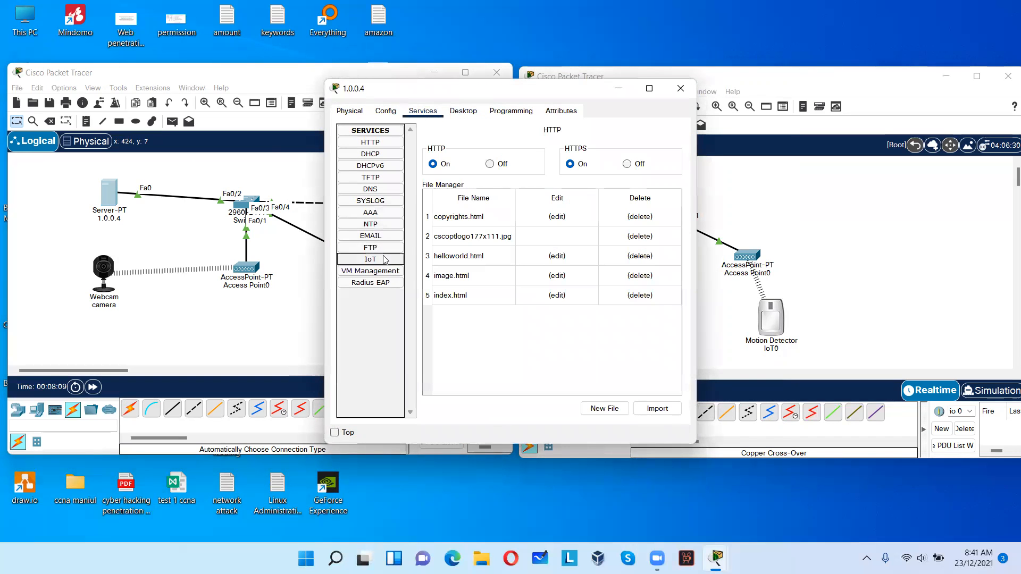
pyautogui.click(387, 259)
pyautogui.click(543, 149)
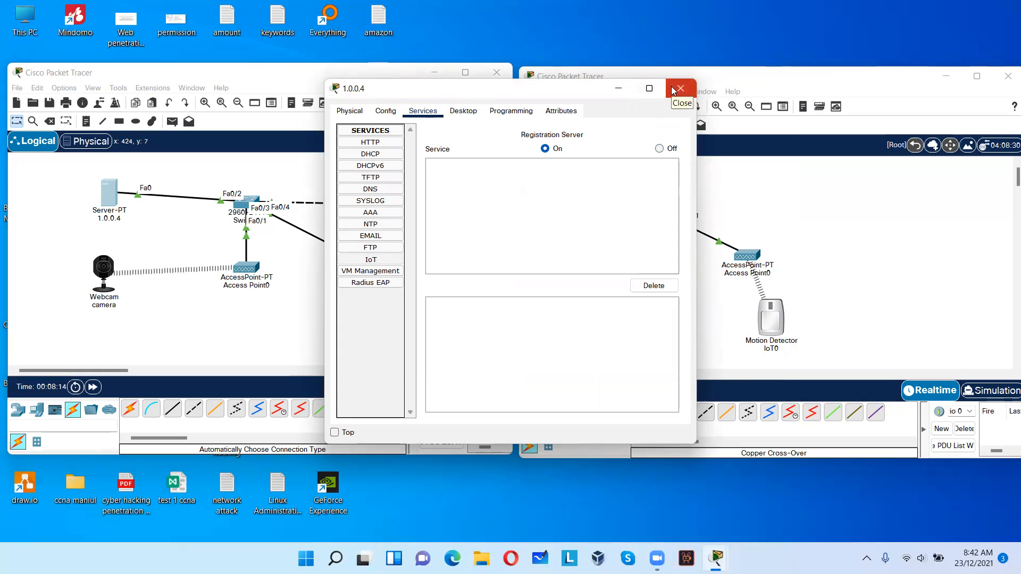
# Load the registration server login page at 1.0.0.4 in the 1.0.0.4 server's web browser.
pyautogui.click(466, 112)
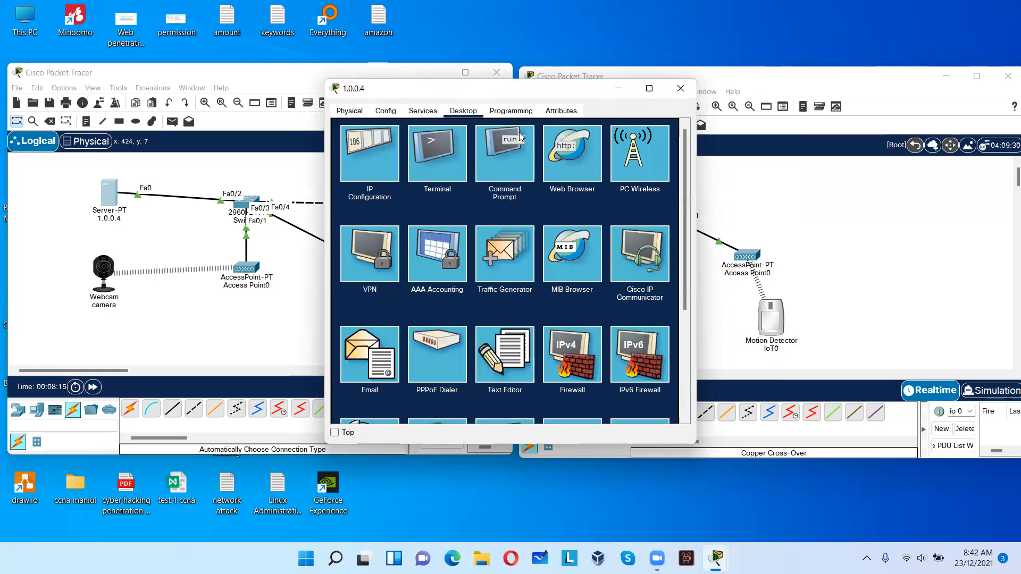
pyautogui.click(559, 155)
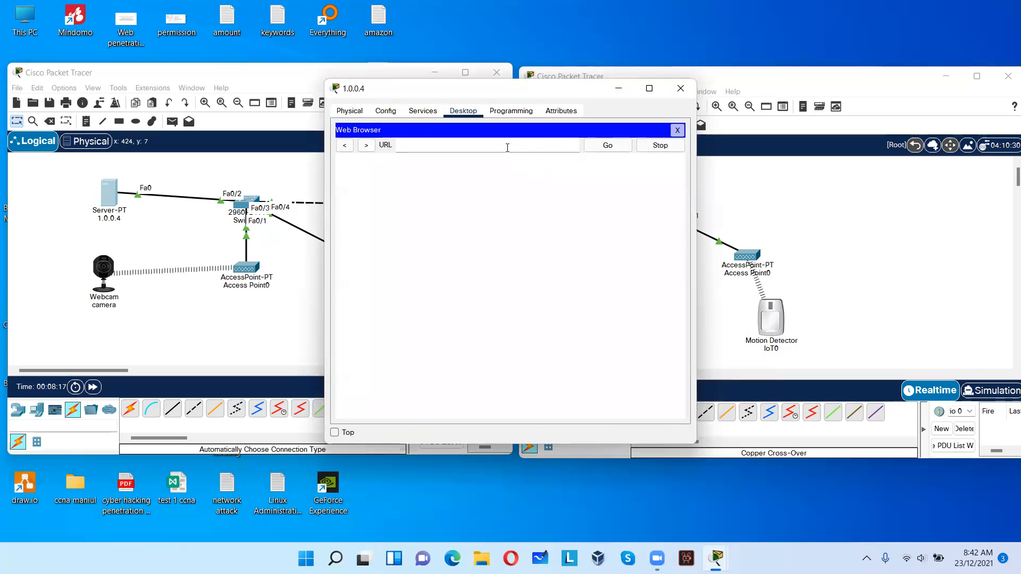
pyautogui.write('1.0.0.')
pyautogui.click(607, 146)
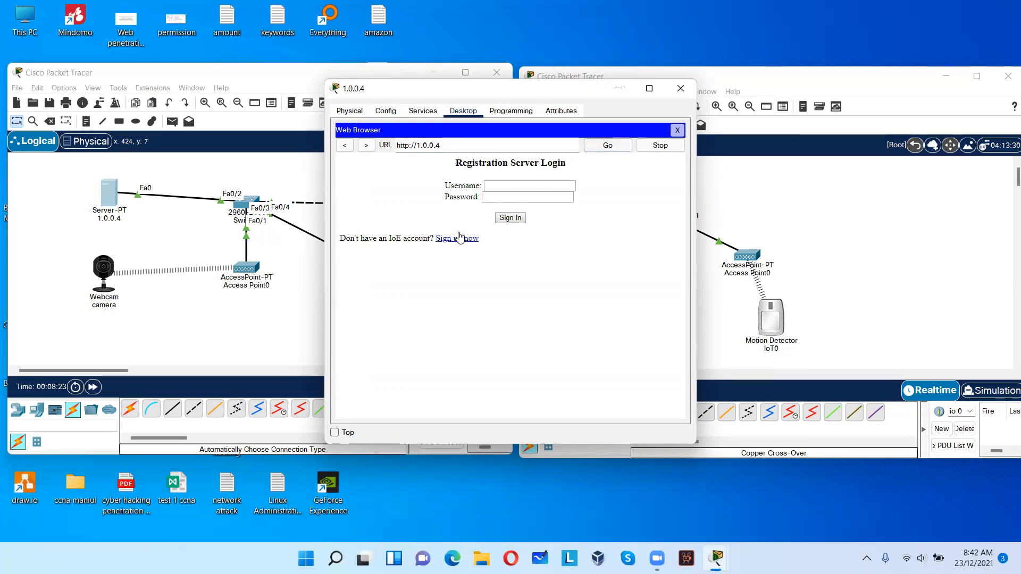
# Create a registration server account with username ccna and the account password, and close the server's browser and device window.
pyautogui.click(461, 238)
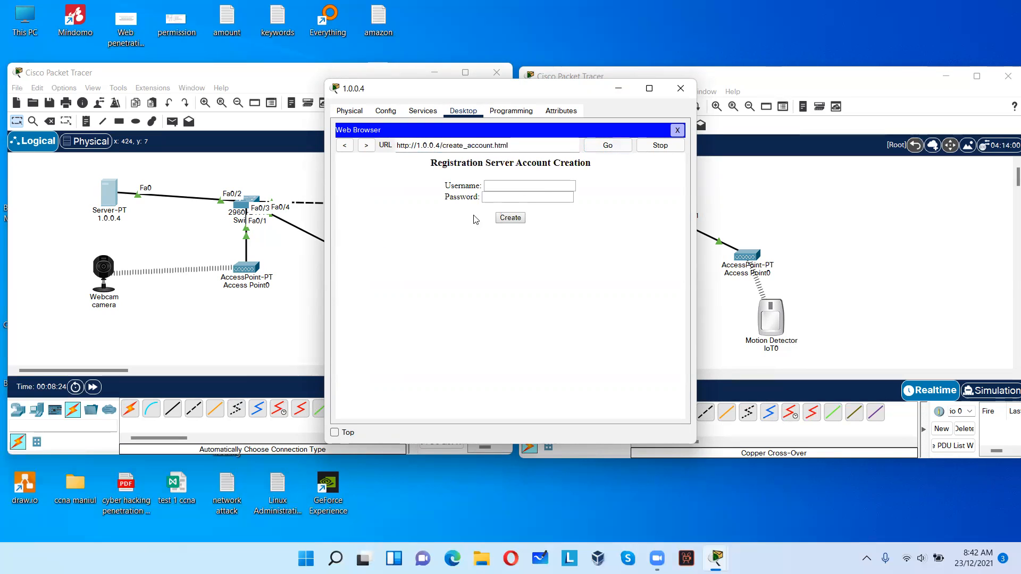
pyautogui.click(499, 188)
pyautogui.write('ccna')
pyautogui.press('Tab')
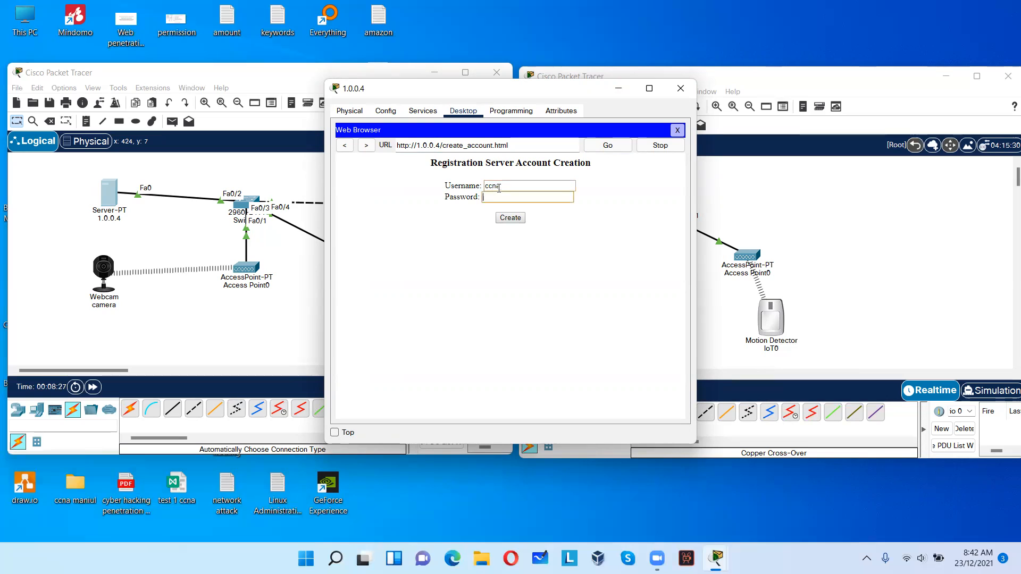
pyautogui.write('ccna')
pyautogui.click(509, 218)
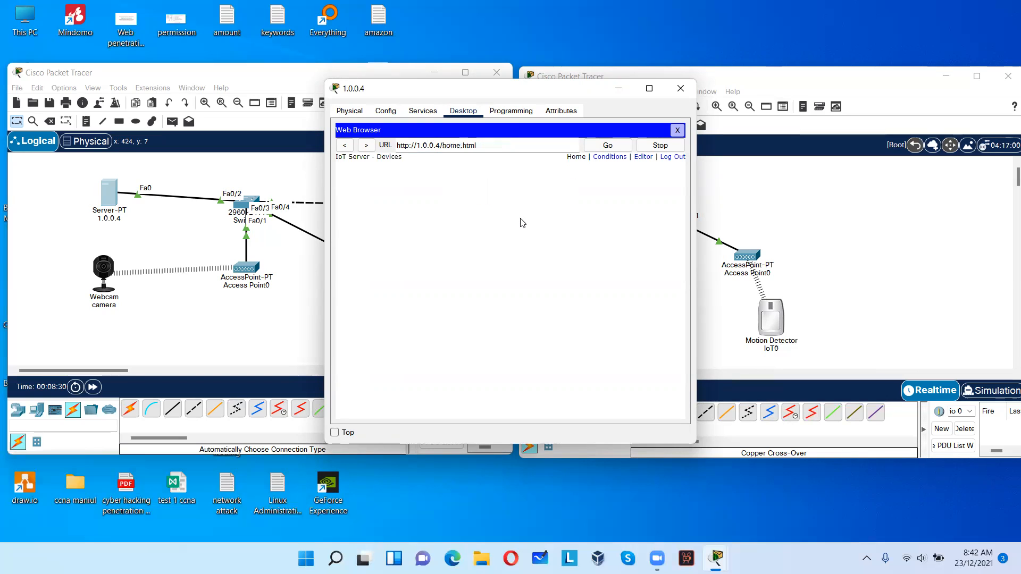
pyautogui.click(677, 129)
pyautogui.click(681, 88)
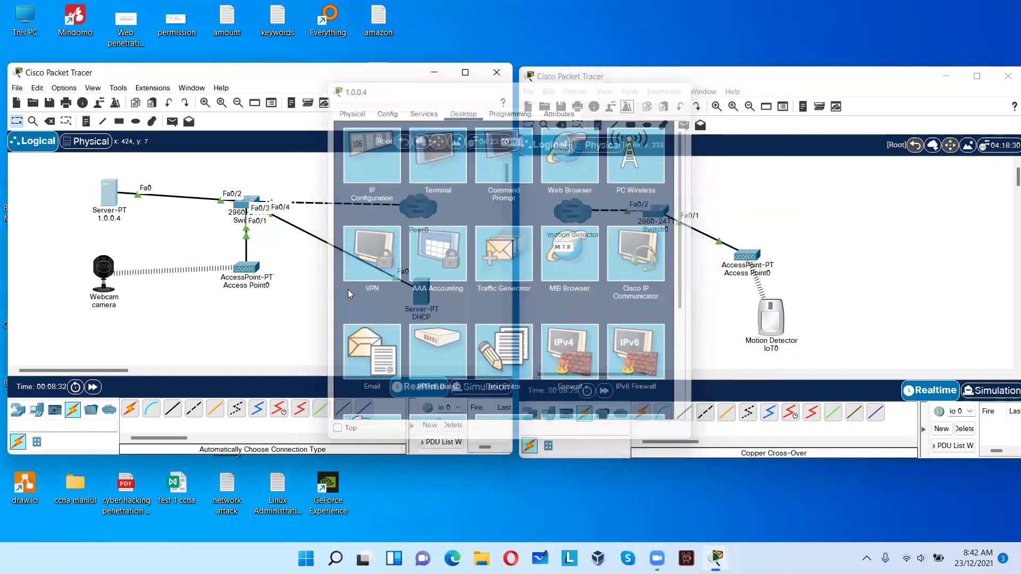
# Connect the webcam to the remote IoT server 1.0.0.4 with user name ccna and the account password.
pyautogui.click(106, 272)
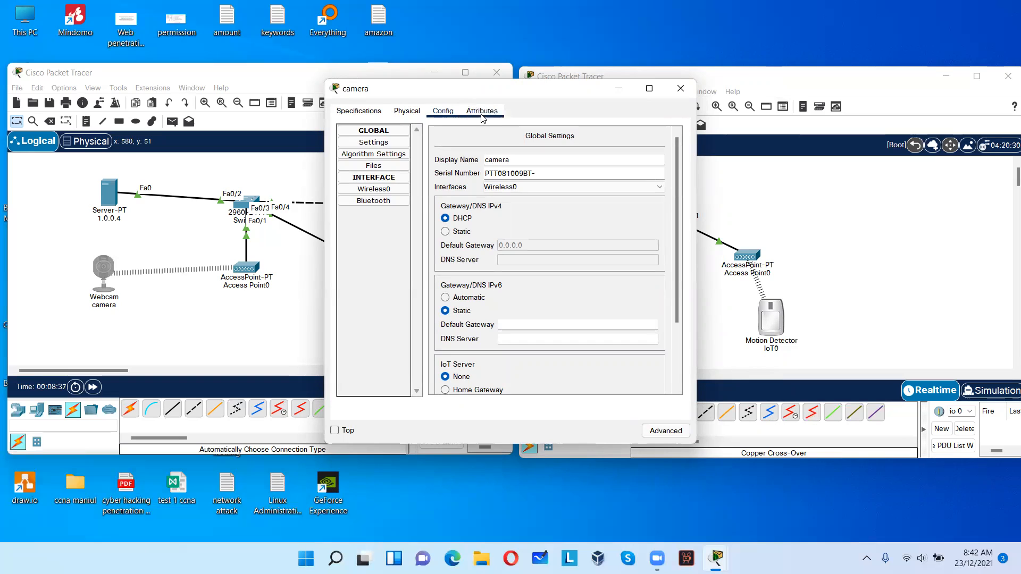
pyautogui.scroll(-3, 475, 277)
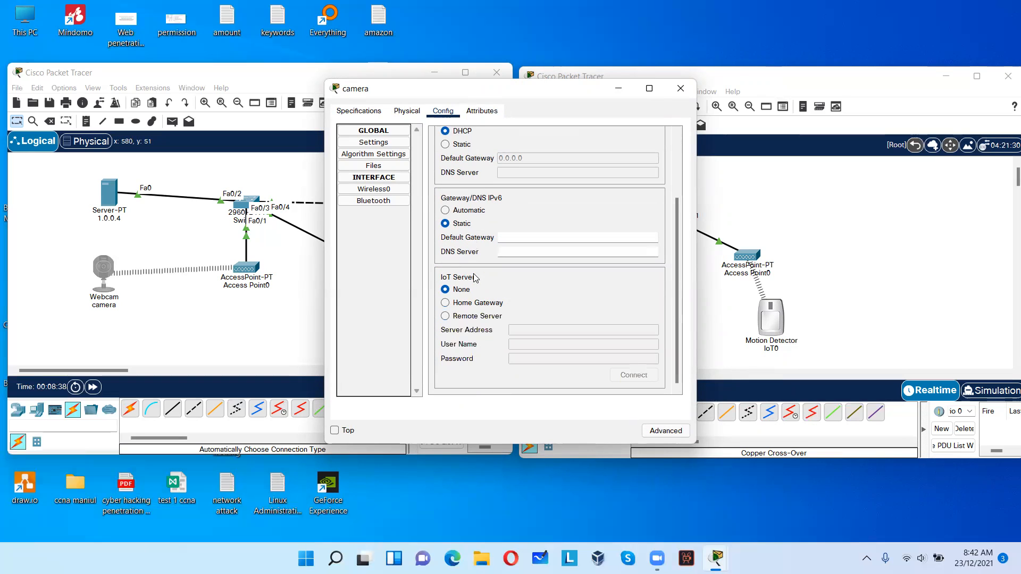
pyautogui.click(474, 316)
pyautogui.write('1.0.0.4')
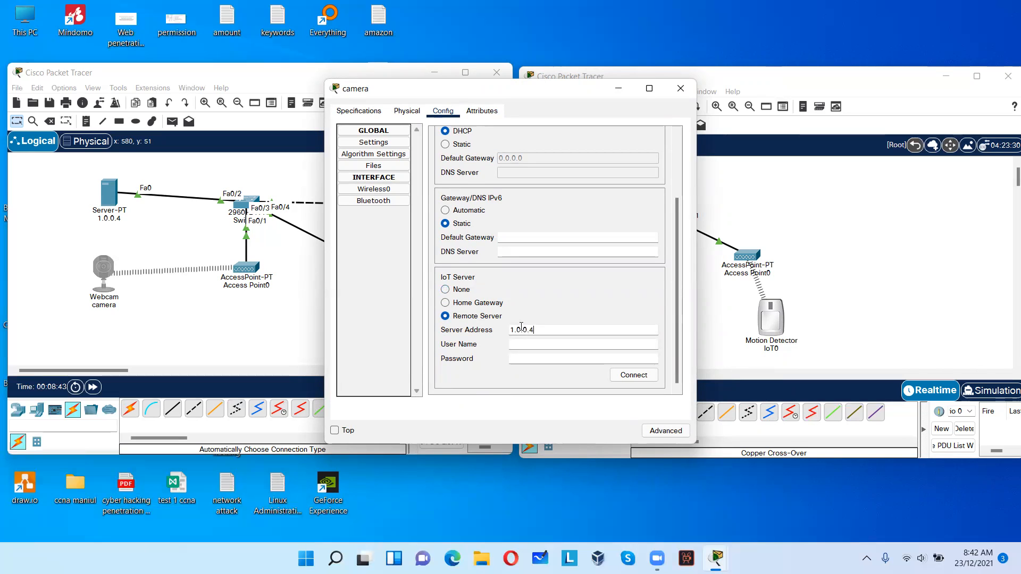
pyautogui.press('Tab')
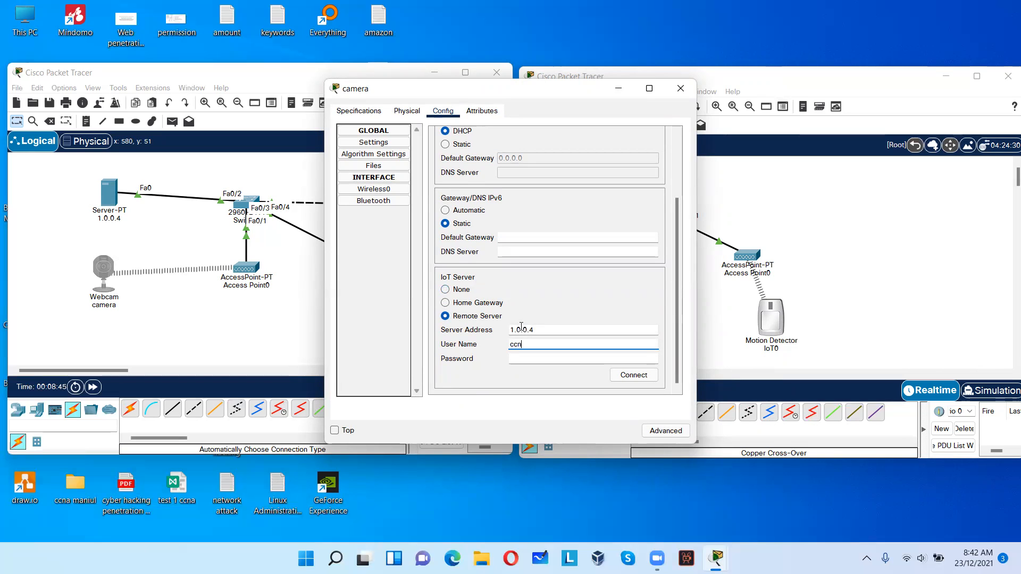
pyautogui.press('Tab')
pyautogui.write('ccna')
pyautogui.click(631, 374)
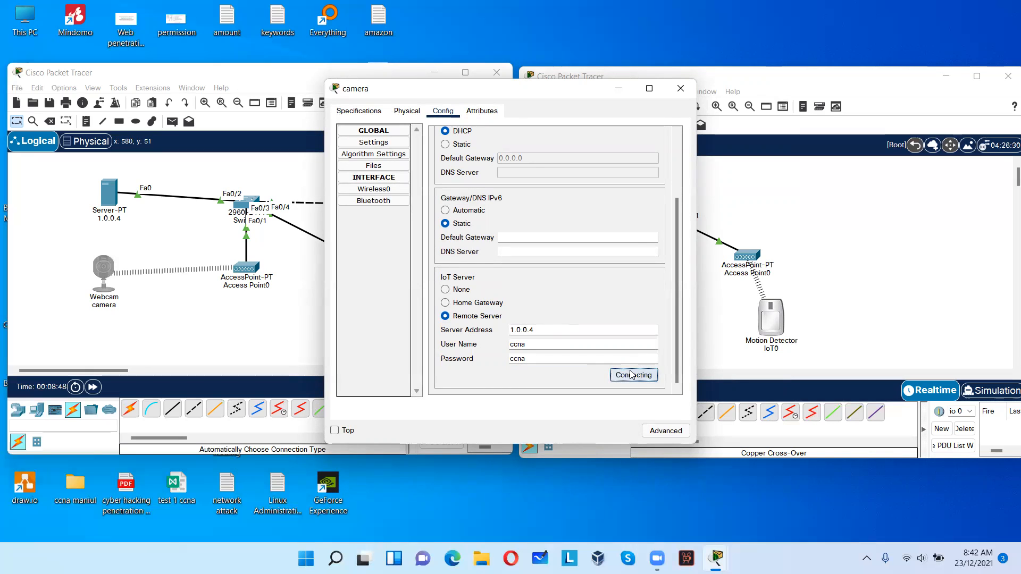
pyautogui.click(680, 88)
# Check the Motion Detector's Wireless0 addressing and connect it to remote IoT server 1.0.0.4 with user name ccna and the account password.
pyautogui.click(772, 319)
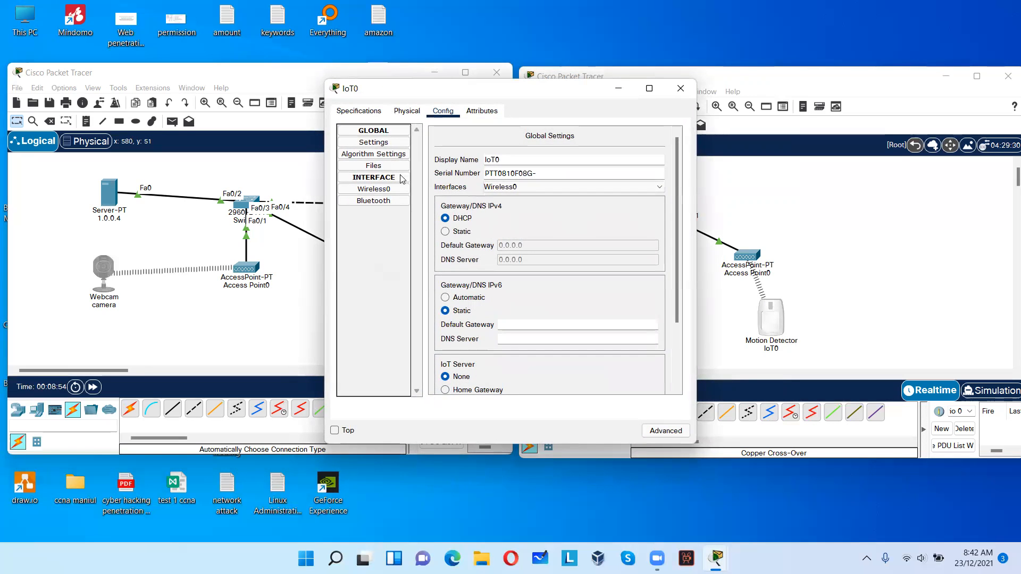
pyautogui.click(374, 188)
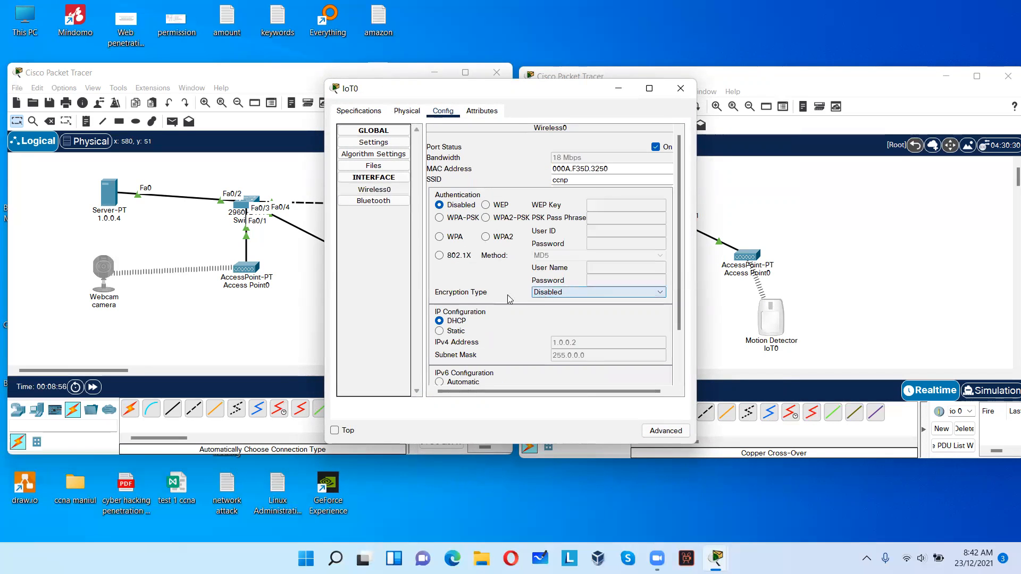
pyautogui.scroll(-2, 508, 298)
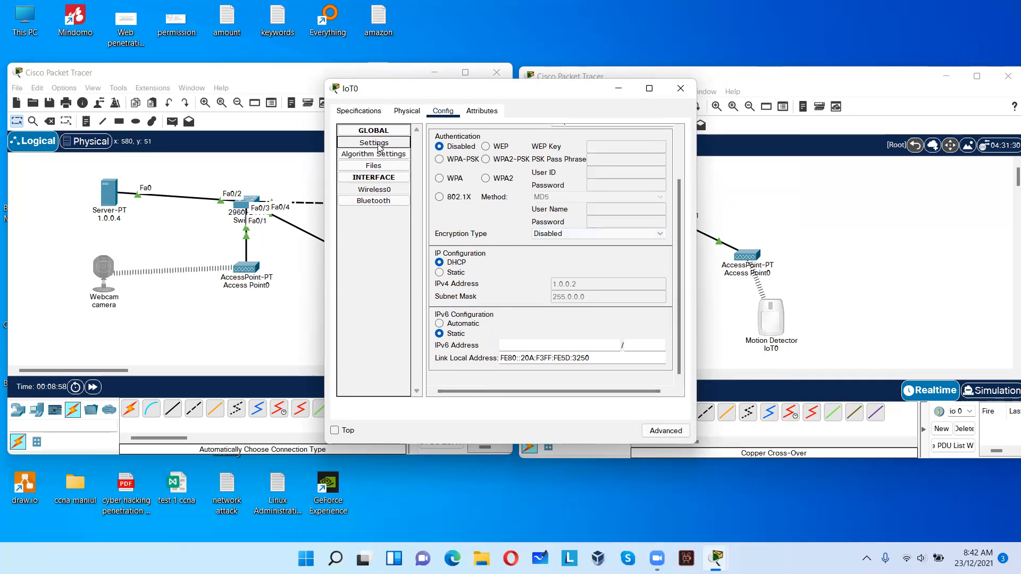
pyautogui.click(379, 148)
pyautogui.scroll(-1, 563, 262)
pyautogui.click(487, 316)
pyautogui.click(521, 328)
pyautogui.write('1.0.0.')
pyautogui.press('Tab')
pyautogui.write('cc')
pyautogui.press('Tab')
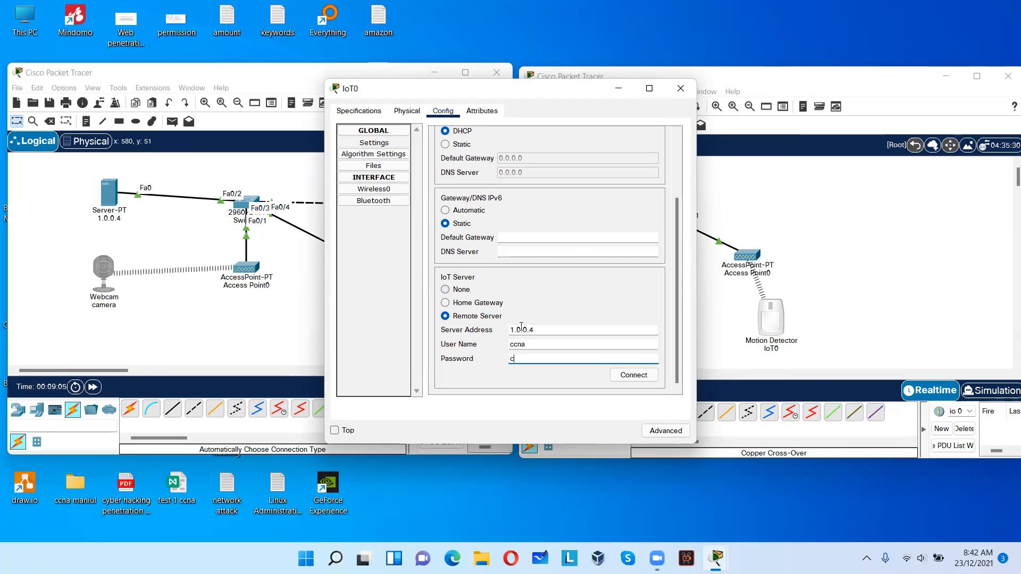
pyautogui.click(633, 375)
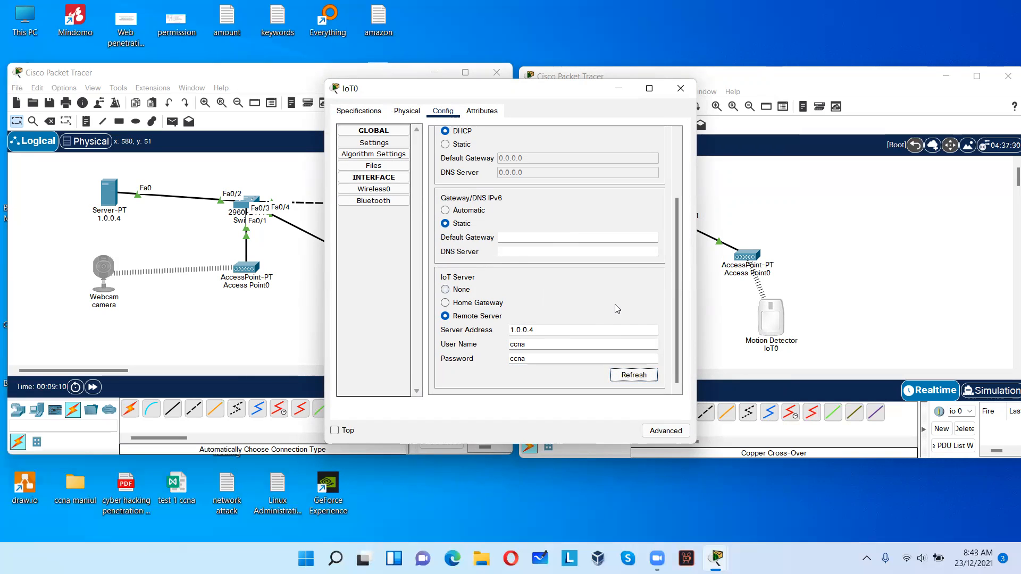
pyautogui.click(685, 91)
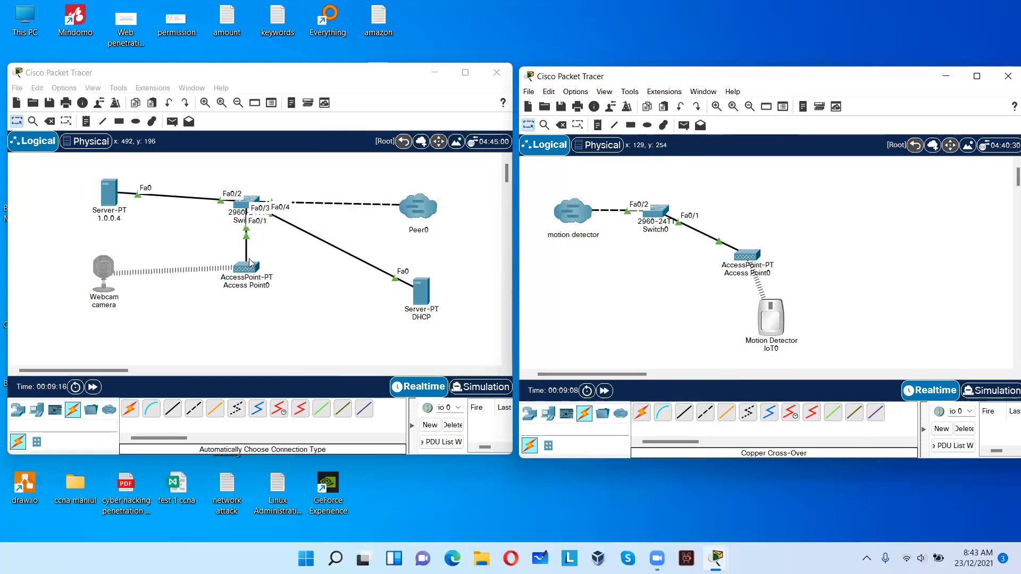
# Nudge the webcam slightly and add a Window home device below Access Point0 in the first network.
pyautogui.moveTo(104, 273); pyautogui.dragTo(100, 267)
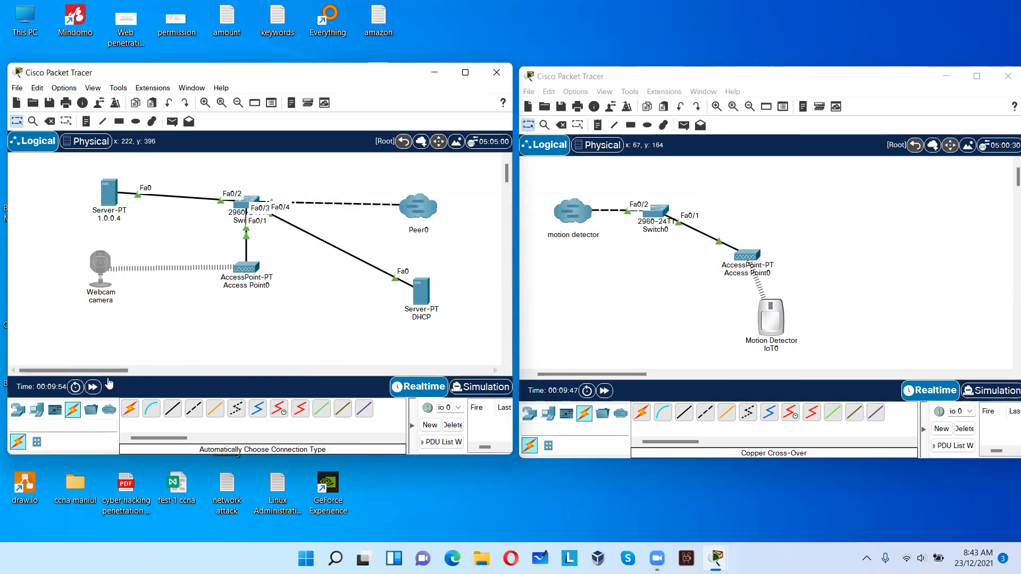
pyautogui.click(37, 409)
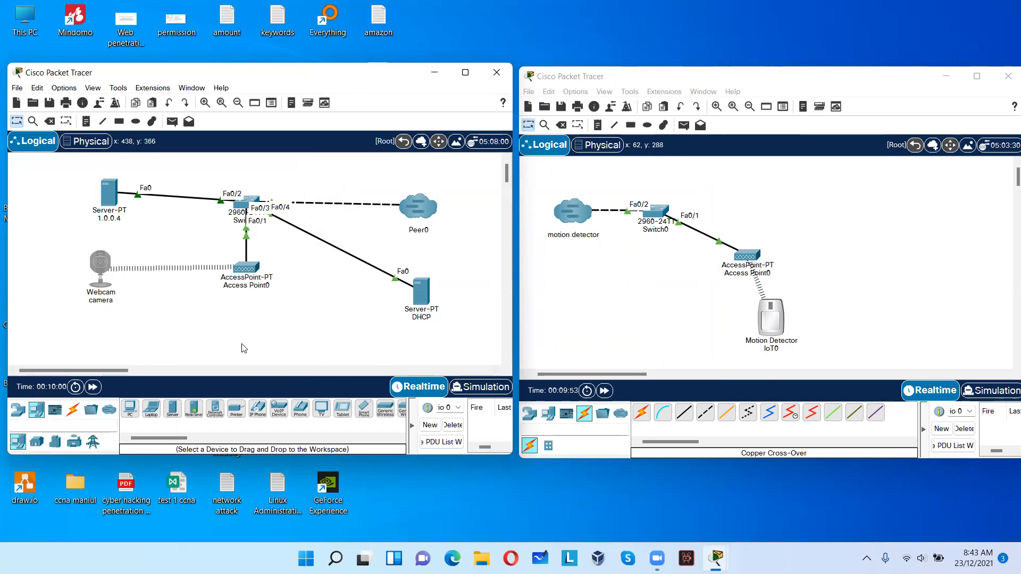
pyautogui.click(38, 443)
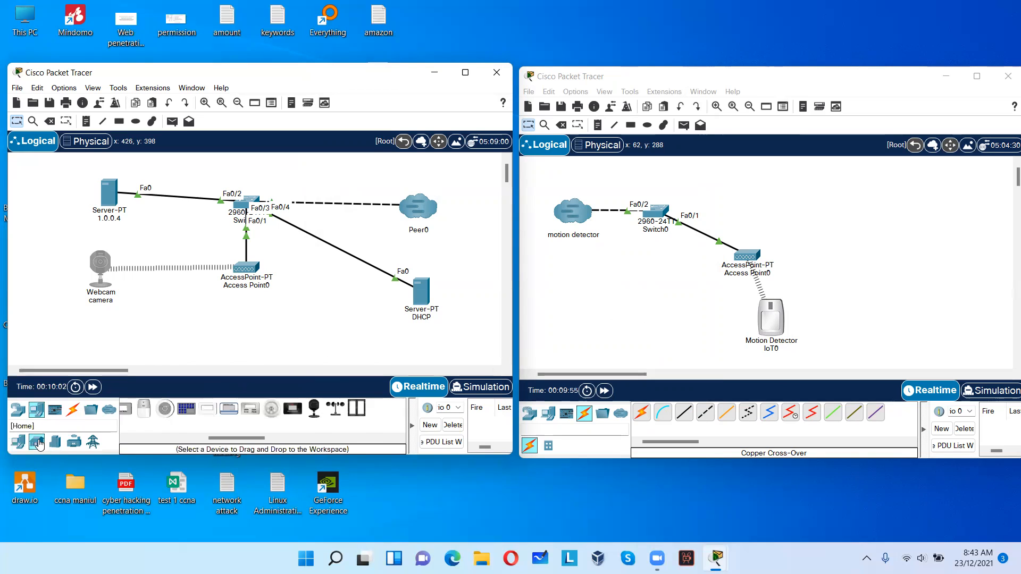
pyautogui.moveTo(359, 410); pyautogui.dragTo(263, 320)
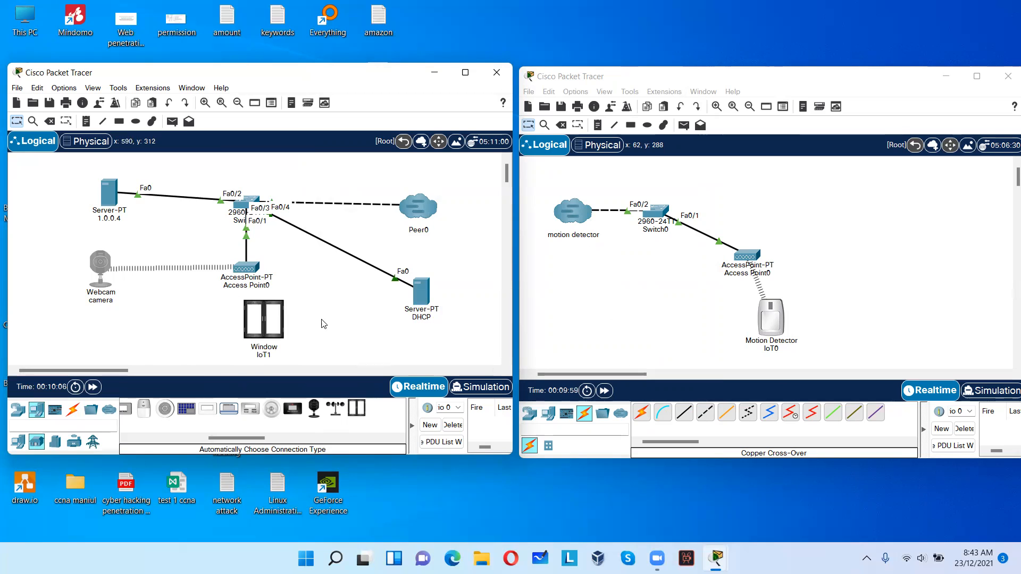
# Set the Window device's Wireless0 SSID to ccna and move the device directly beneath Access Point0.
pyautogui.scroll(-1, 322, 319)
pyautogui.click(273, 277)
pyautogui.click(408, 112)
pyautogui.click(442, 112)
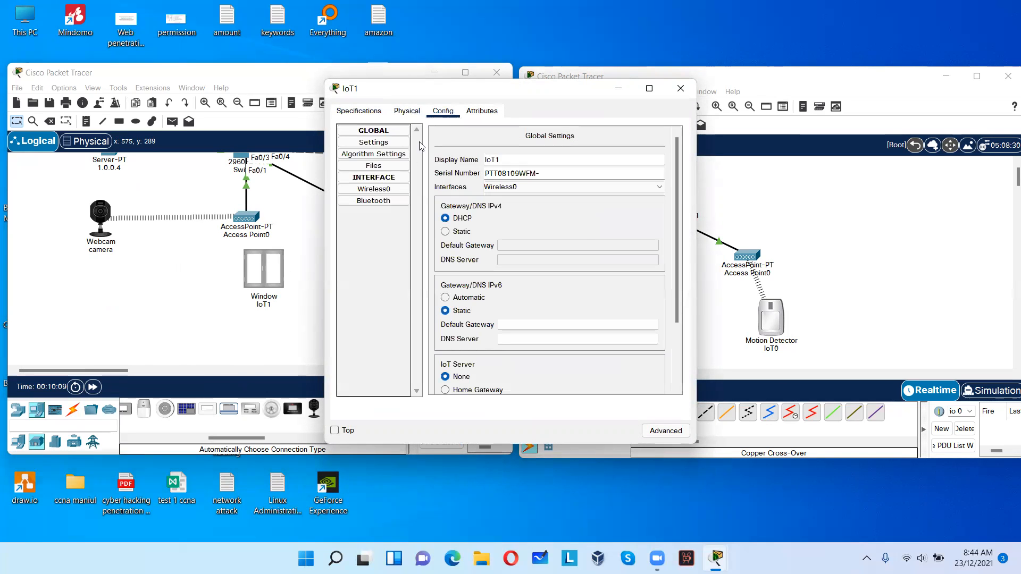
pyautogui.click(391, 189)
pyautogui.moveTo(609, 181); pyautogui.dragTo(543, 169)
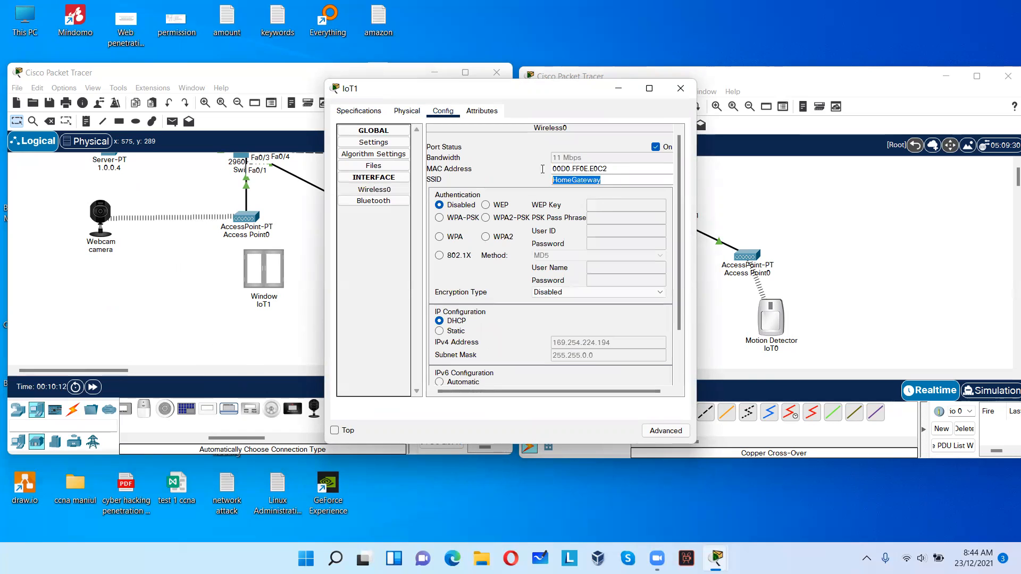
pyautogui.write('ccna')
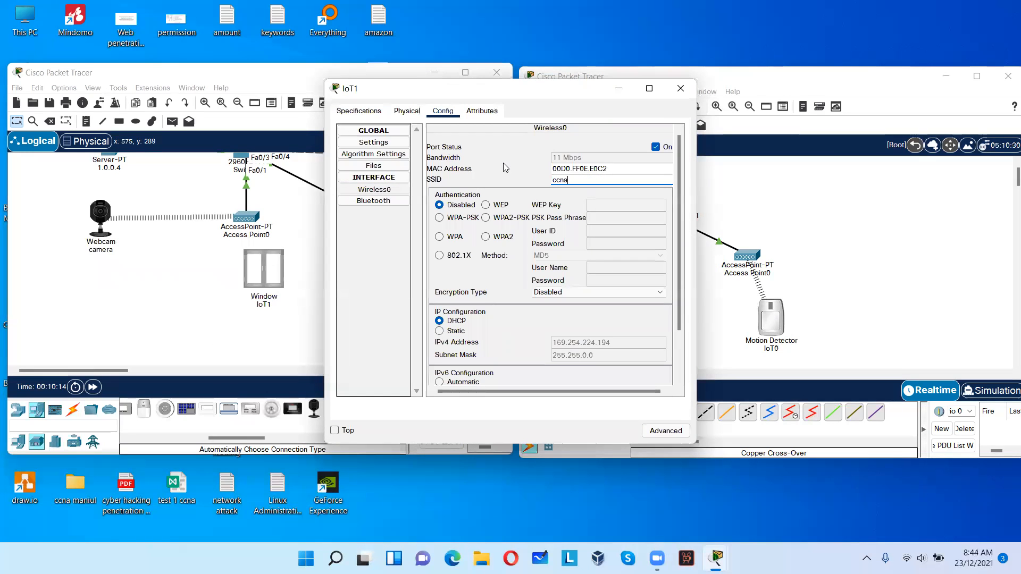
pyautogui.click(681, 88)
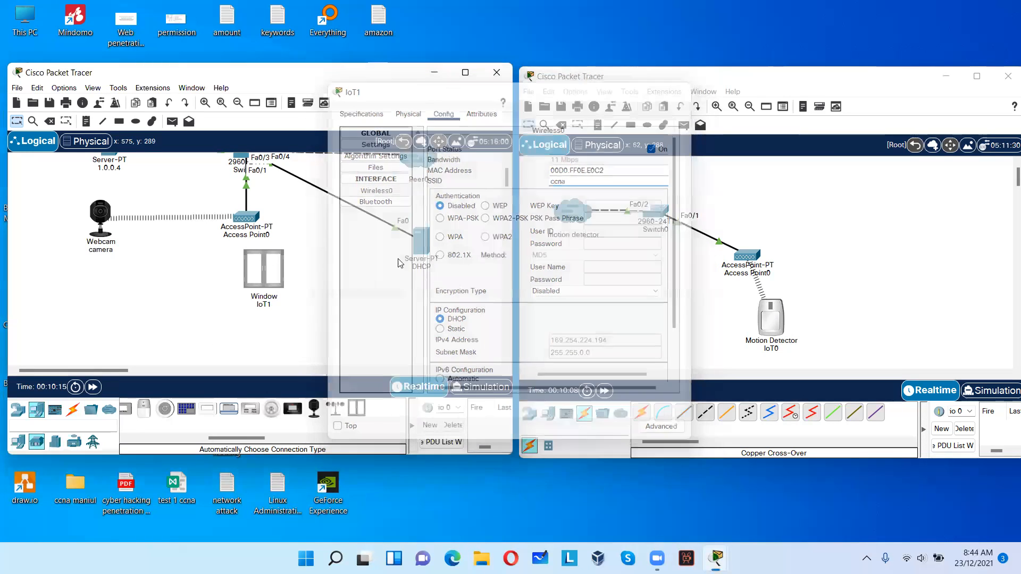
pyautogui.scroll(2, 367, 295)
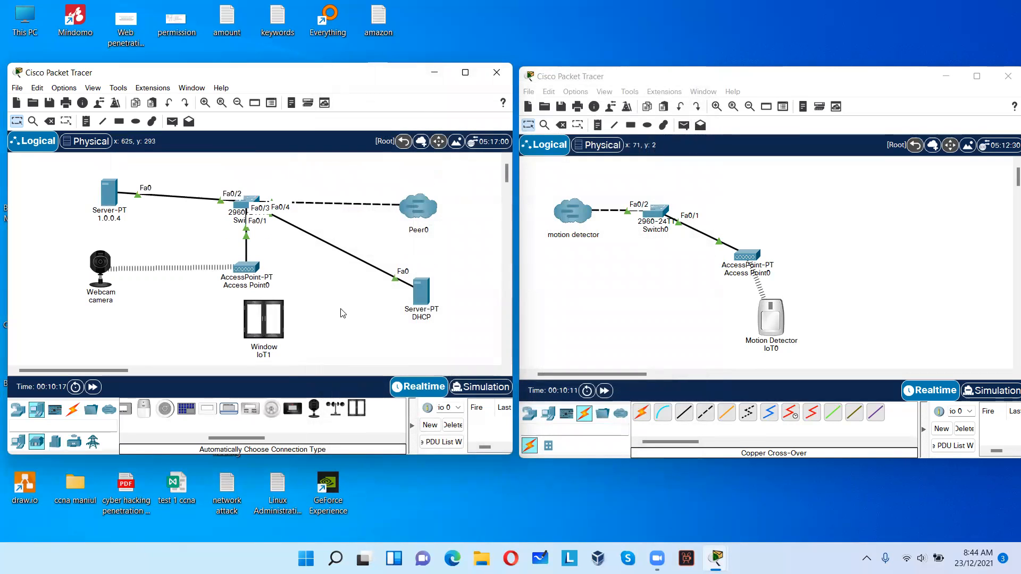
pyautogui.moveTo(277, 316); pyautogui.dragTo(255, 334)
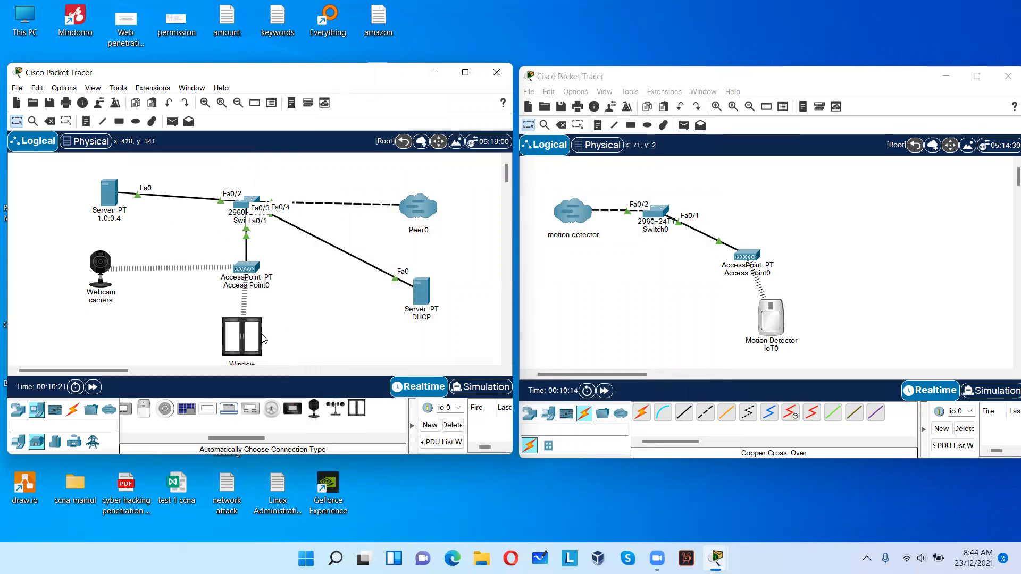
# Check the Window's Wireless0 addressing and connect it to remote IoT server 1.0.0.4 with user name ccna and the account password.
pyautogui.click(262, 335)
pyautogui.click(373, 189)
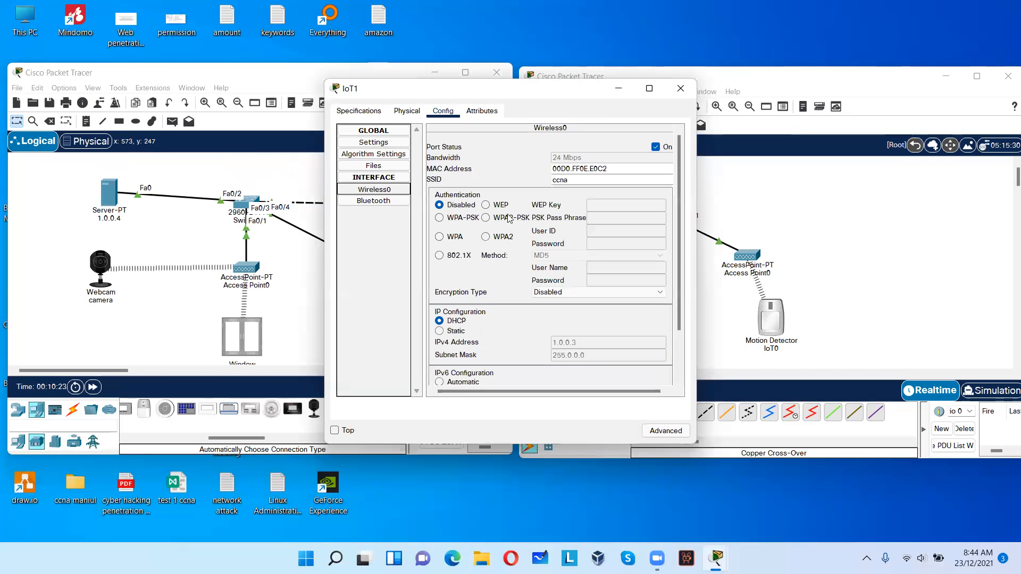
pyautogui.scroll(-2, 522, 307)
pyautogui.click(374, 142)
pyautogui.scroll(-3, 502, 324)
pyautogui.click(515, 329)
pyautogui.write('1')
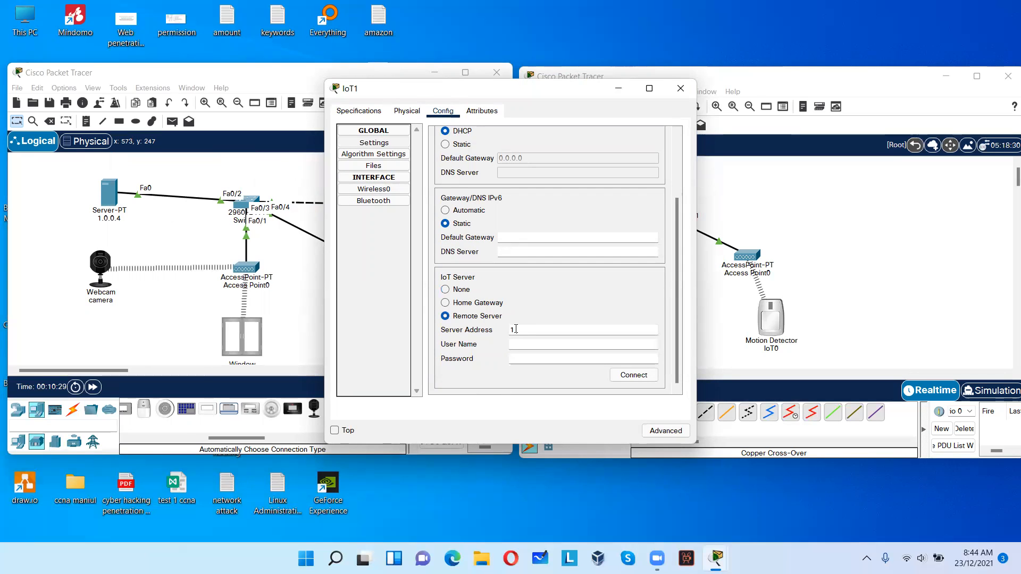
pyautogui.write('.0.0.4')
pyautogui.press('Tab')
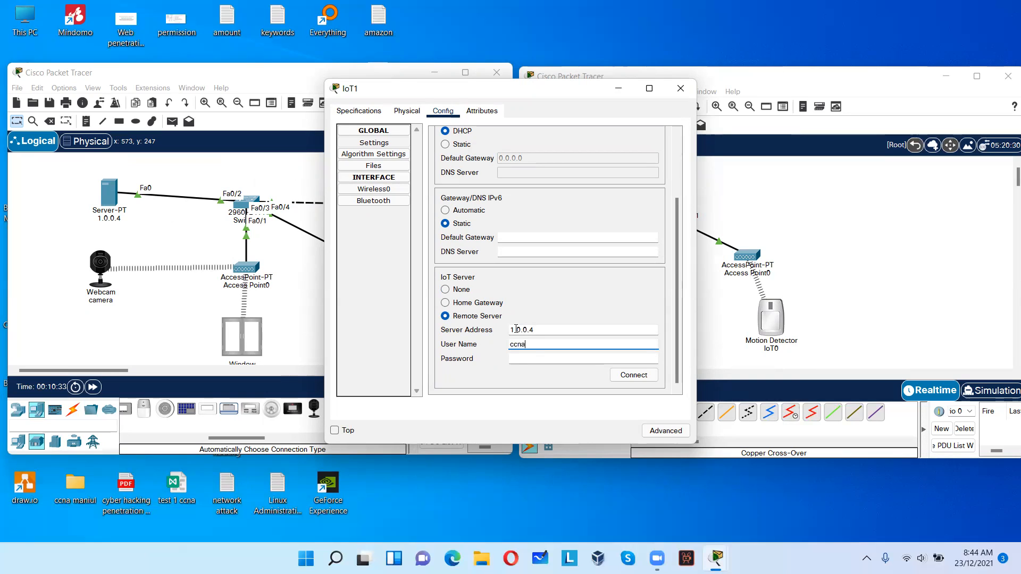
pyautogui.press('Tab')
pyautogui.write('ccn')
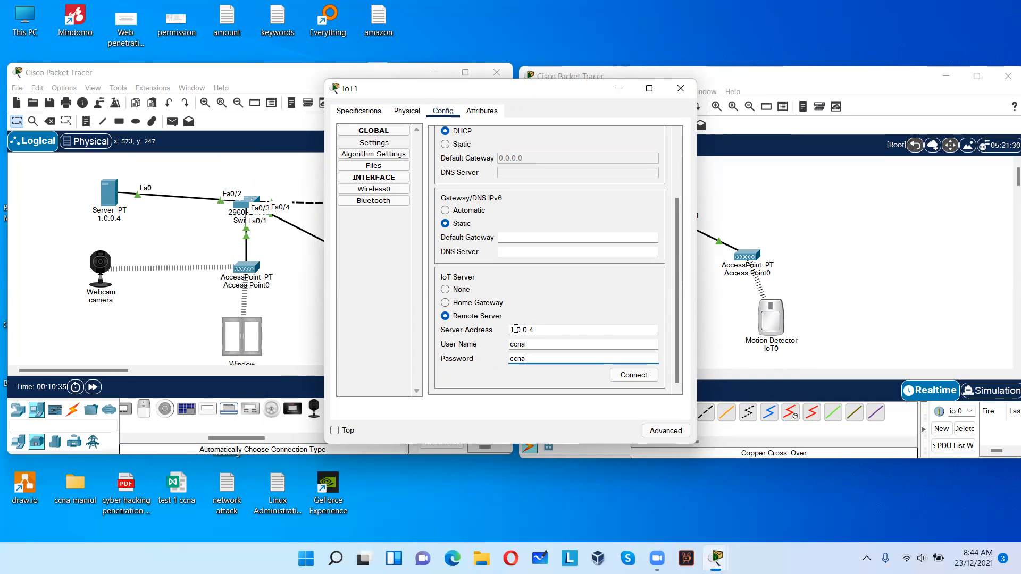
pyautogui.click(632, 375)
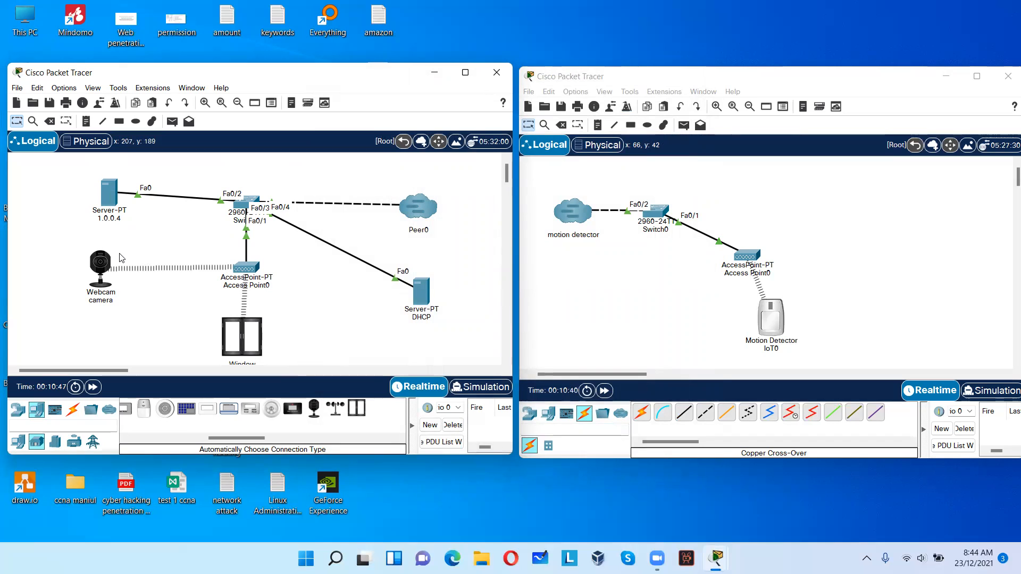
pyautogui.scroll(-2, 127, 290)
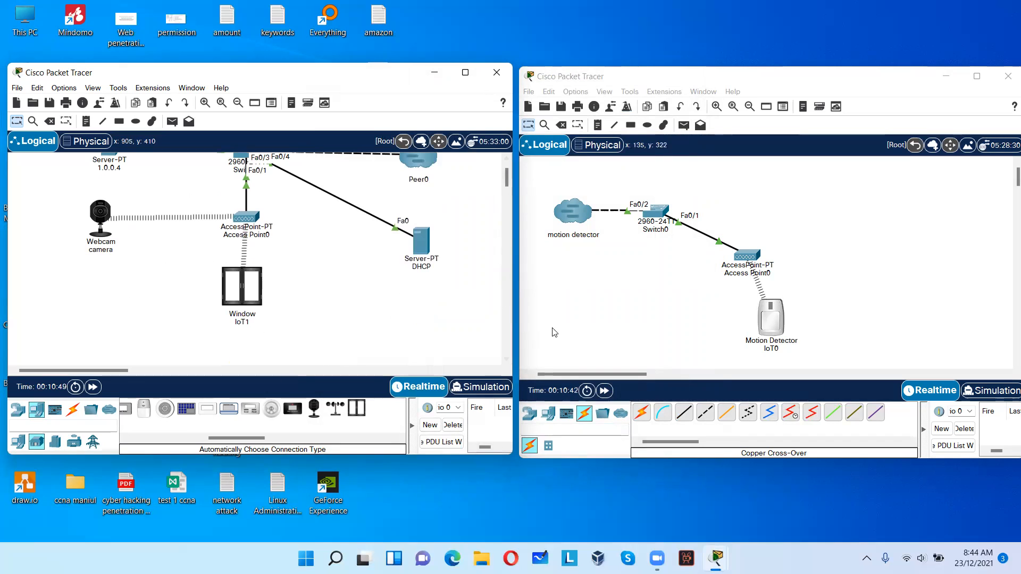
pyautogui.scroll(2, 410, 326)
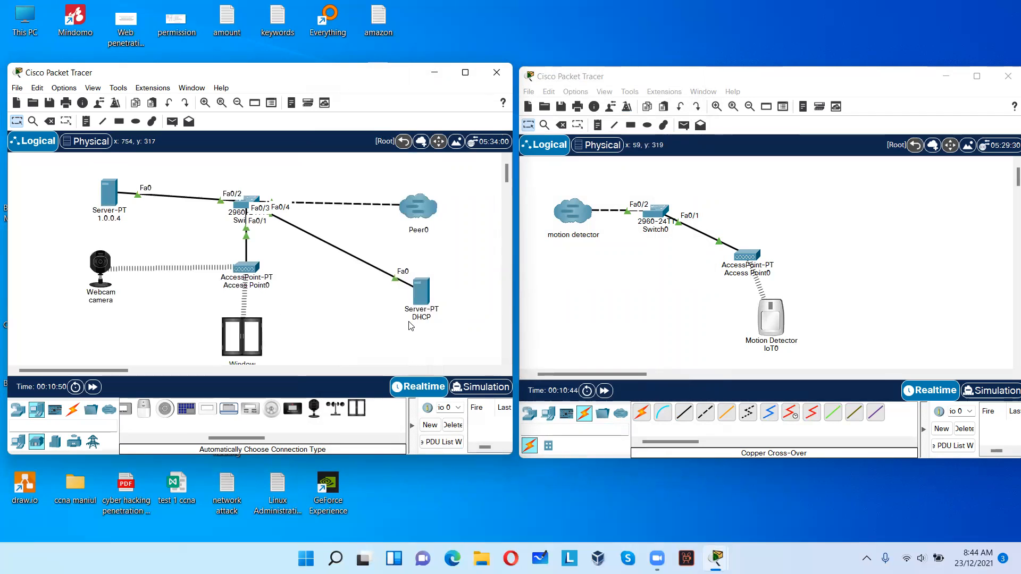
pyautogui.click(108, 191)
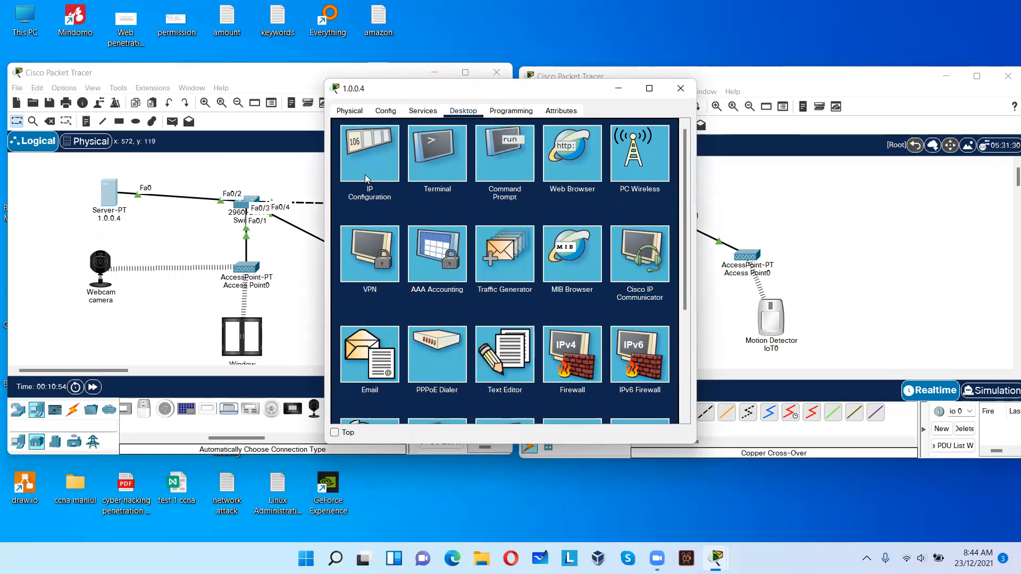
pyautogui.click(681, 88)
# Rename the Window device IoT1 as window.
pyautogui.scroll(-1, 292, 300)
pyautogui.click(223, 322)
pyautogui.write('window')
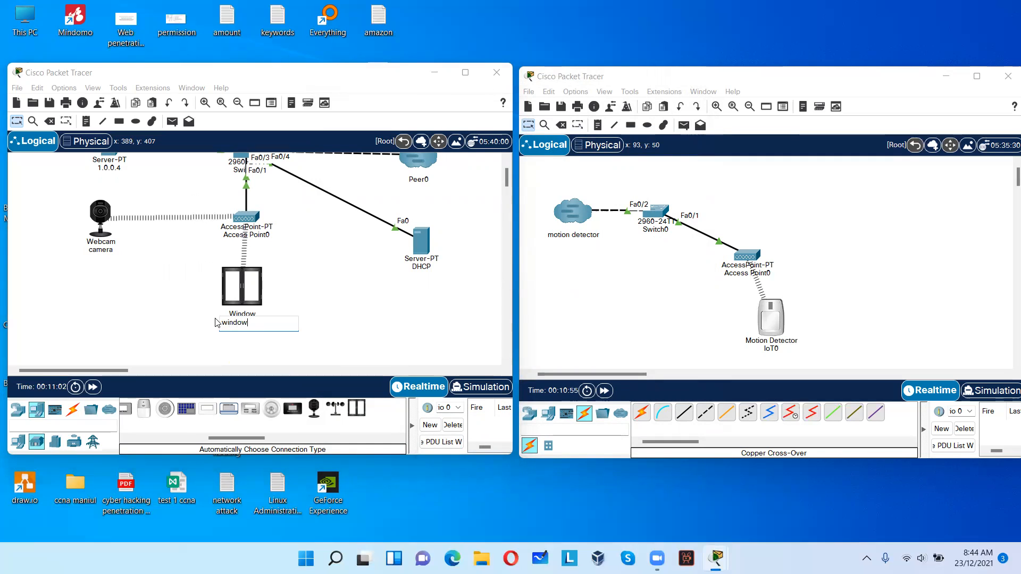
pyautogui.click(587, 330)
# Rename the Motion Detector in the second network as detector.
pyautogui.click(773, 349)
pyautogui.moveTo(774, 349); pyautogui.dragTo(756, 347)
pyautogui.press('BackSpace')
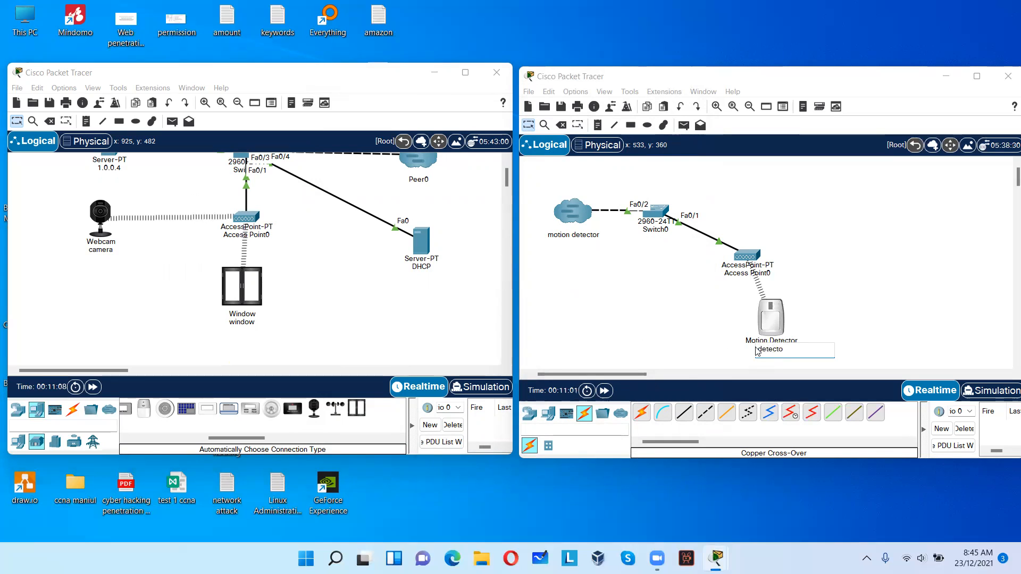
pyautogui.press('Return')
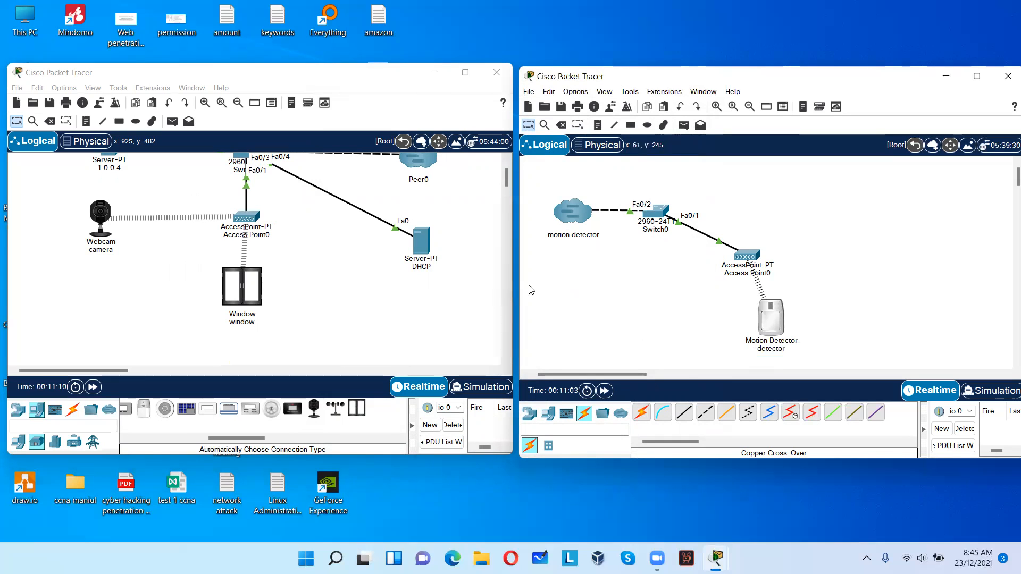
# Browse to 1.0.0.4 from server 1.0.0.4 and sign in to the registration server with username ccna and the account password.
pyautogui.scroll(2, 260, 223)
pyautogui.click(109, 192)
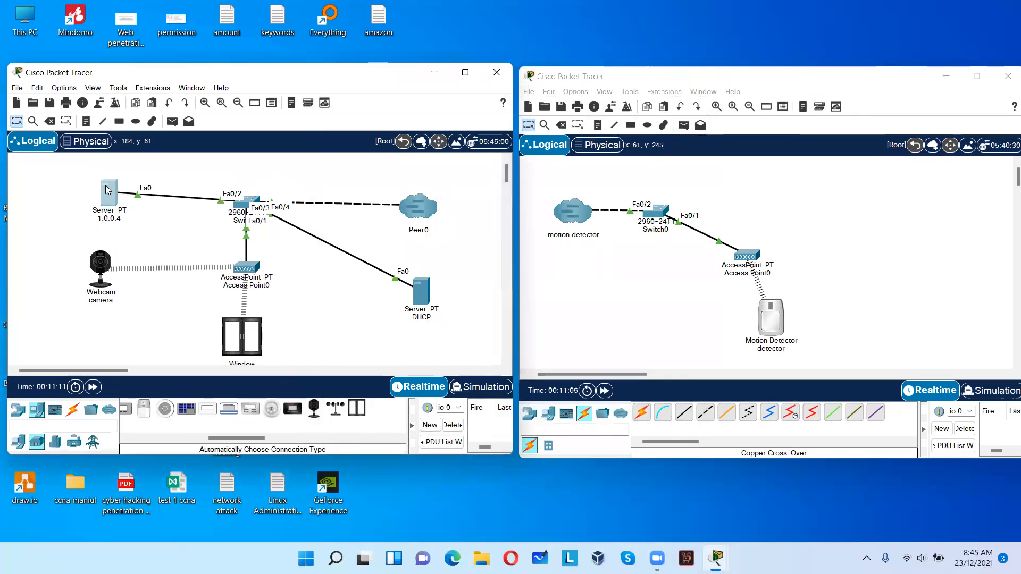
pyautogui.click(555, 170)
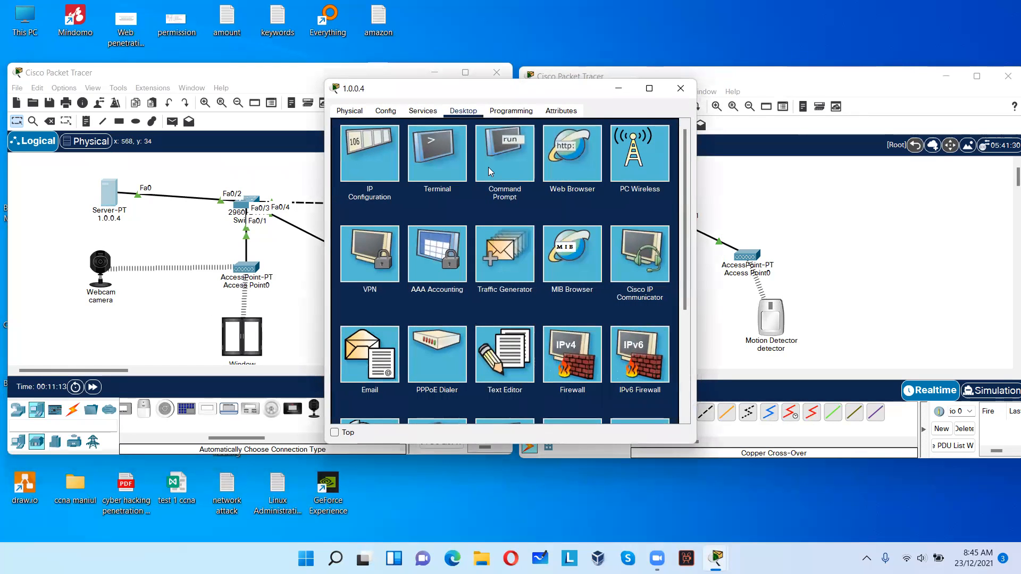
pyautogui.write('1.0.0.4')
pyautogui.press('Return')
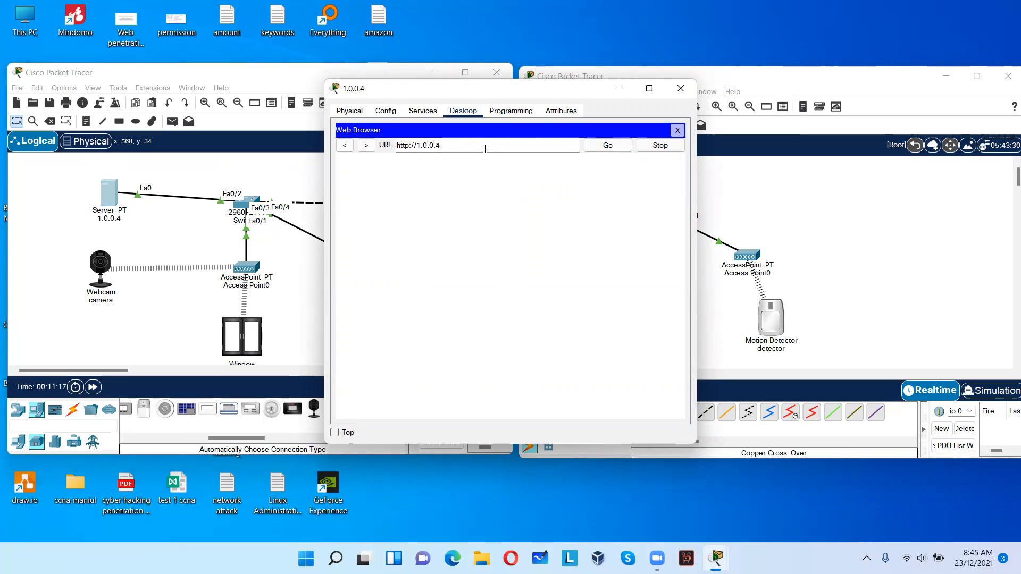
pyautogui.click(499, 185)
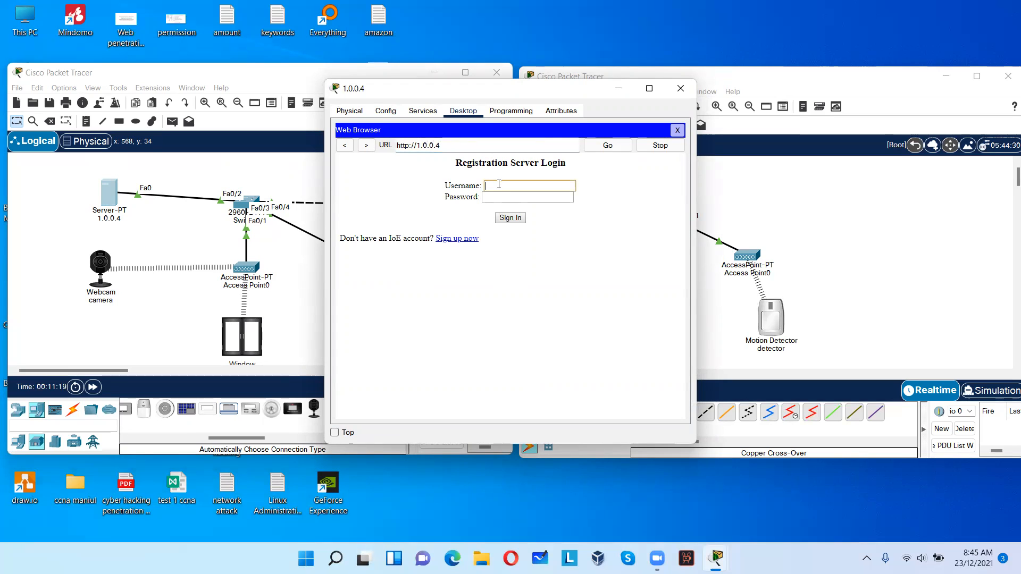
pyautogui.write('ccna')
pyautogui.press('Tab')
pyautogui.write('ccna')
pyautogui.click(510, 219)
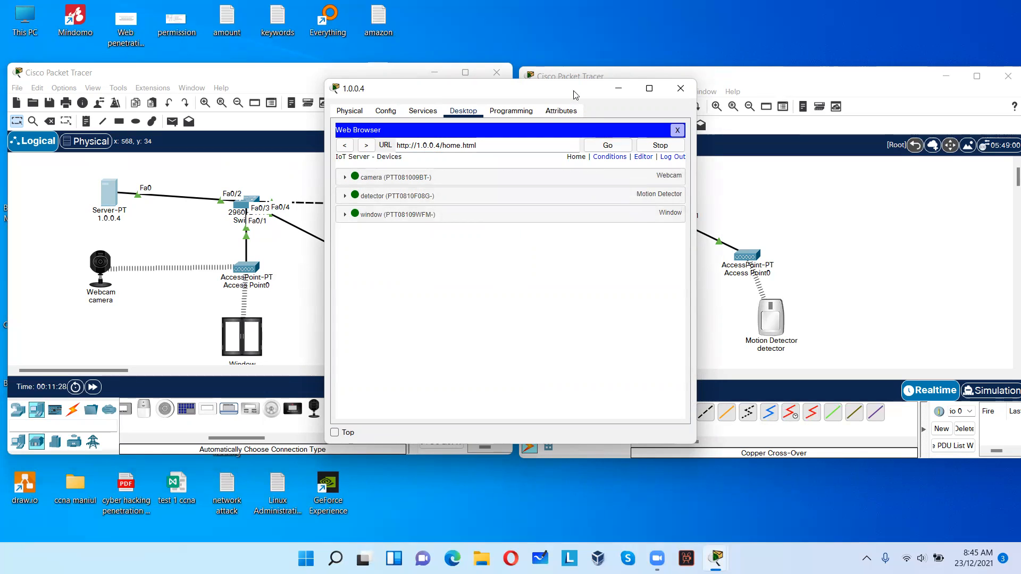
# Expand the camera, detector and window entries in the IoT server's device list to examine their states.
pyautogui.moveTo(574, 95); pyautogui.dragTo(671, 95)
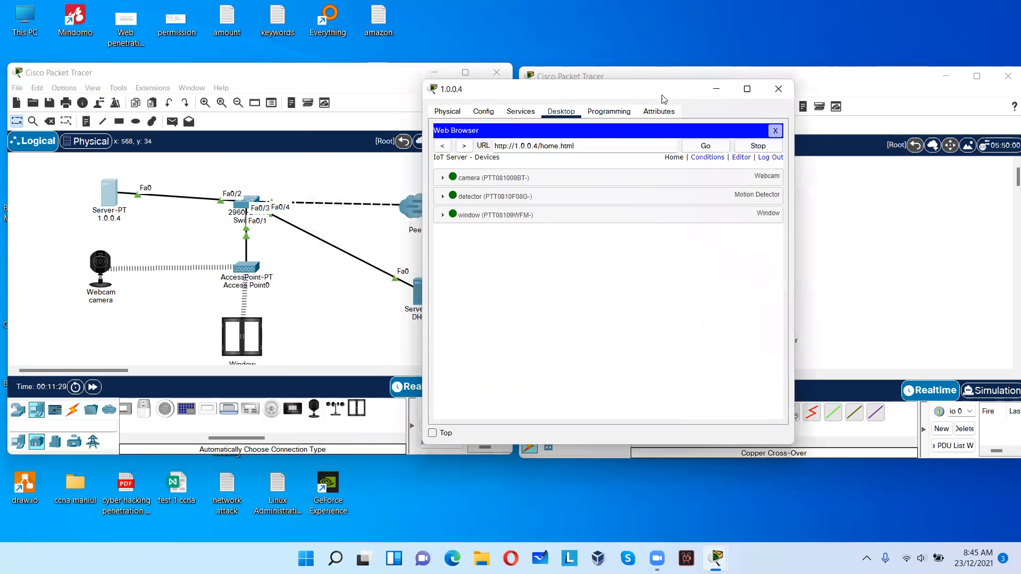
pyautogui.click(446, 178)
pyautogui.click(442, 292)
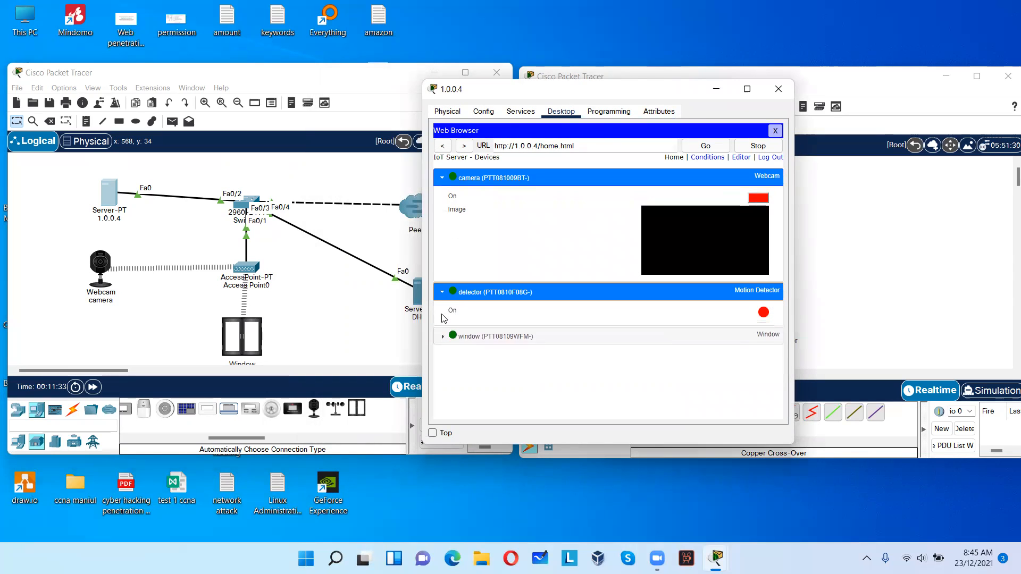
pyautogui.click(444, 338)
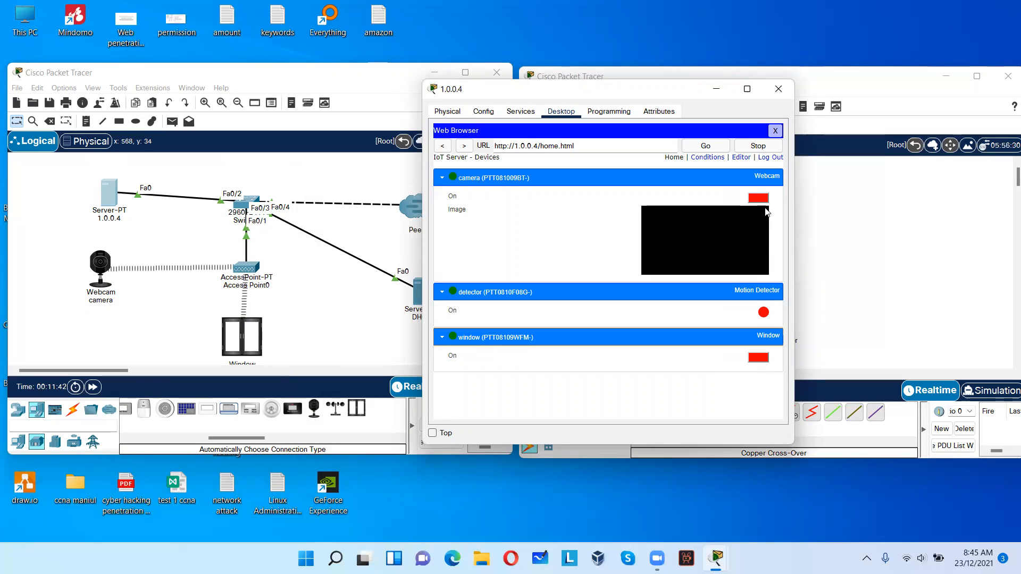
# Start a new IoT server rule named camera on with the condition that detector On is true.
pyautogui.click(702, 157)
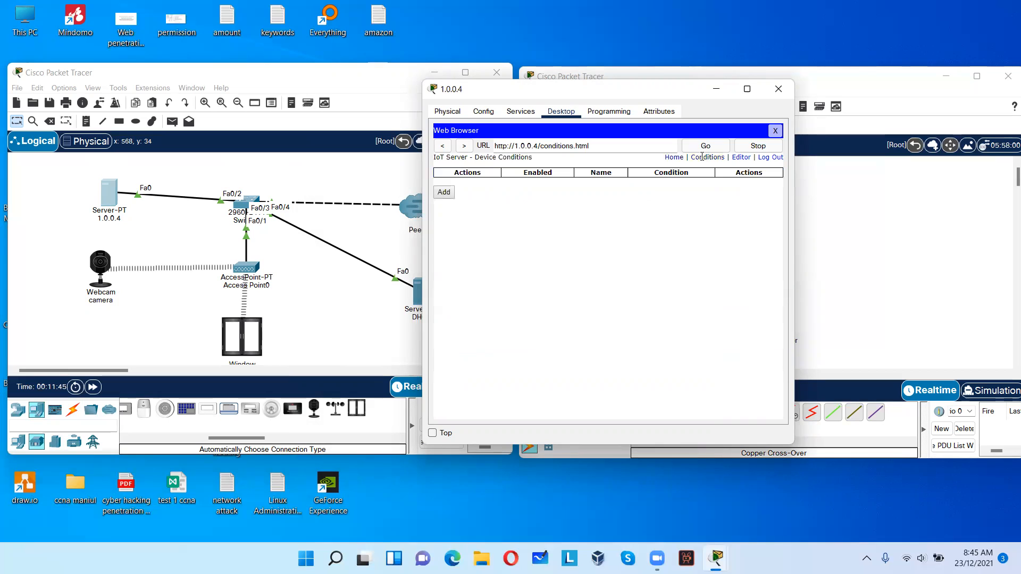
pyautogui.click(444, 192)
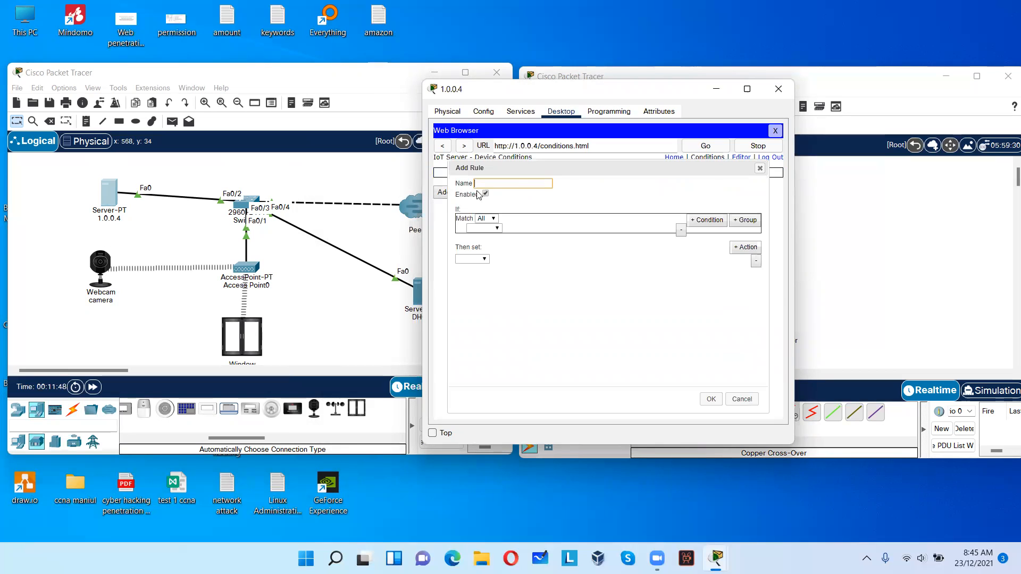
pyautogui.write('camera on')
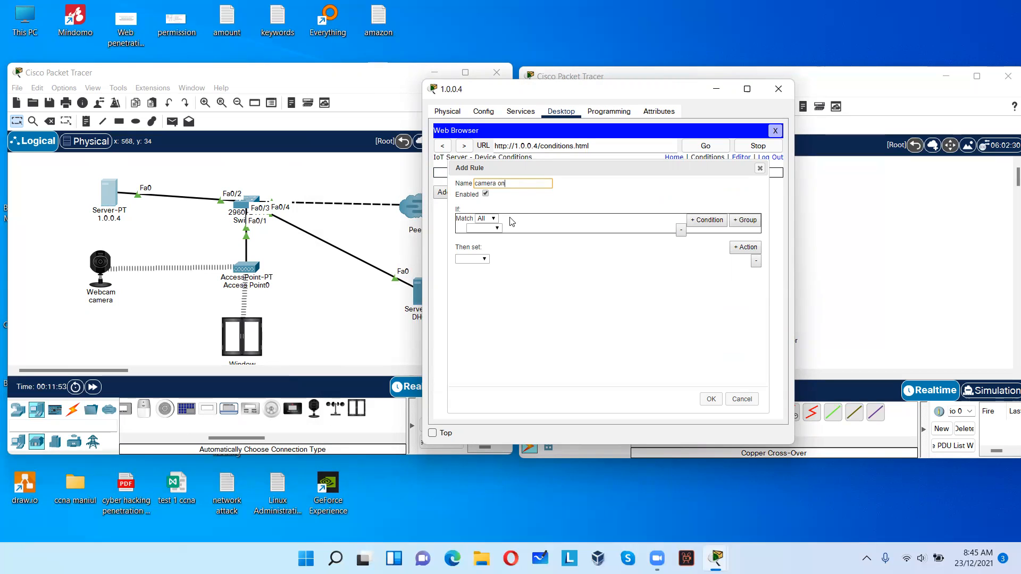
pyautogui.click(496, 228)
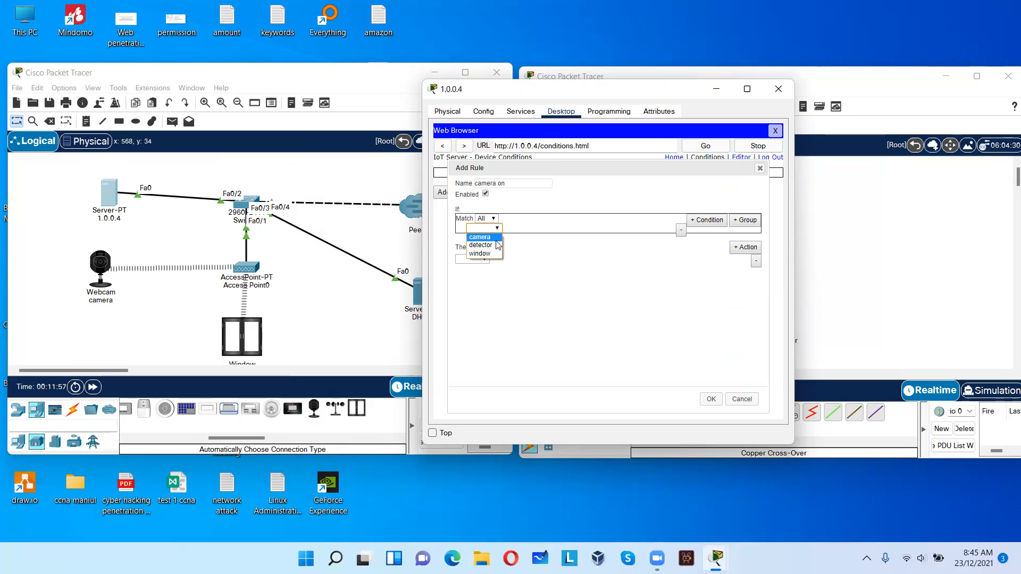
pyautogui.click(498, 244)
pyautogui.click(520, 229)
pyautogui.click(517, 240)
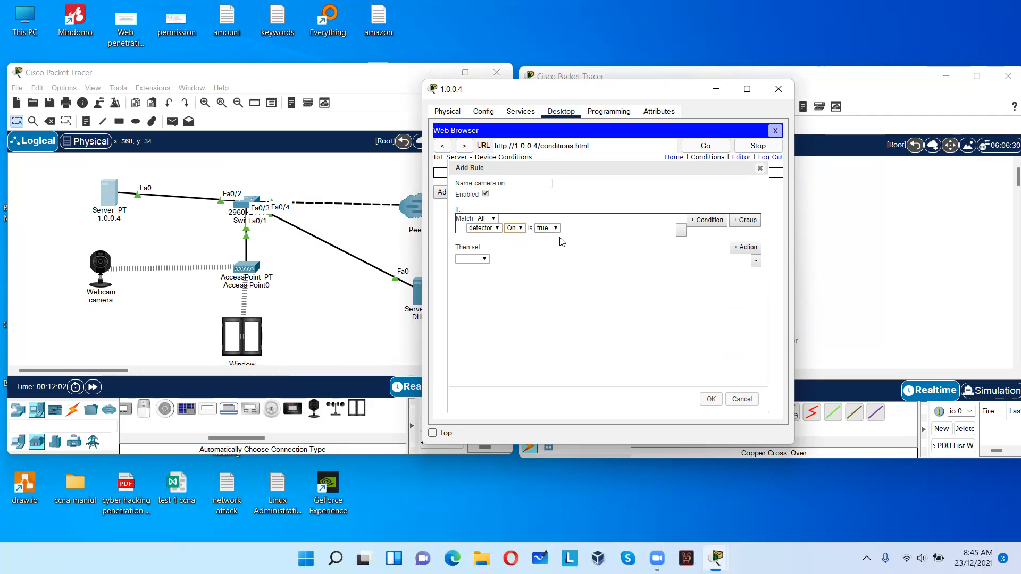
# Make the camera on rule set the camera's On state to true.
pyautogui.click(472, 259)
pyautogui.click(468, 272)
pyautogui.click(509, 260)
pyautogui.click(504, 269)
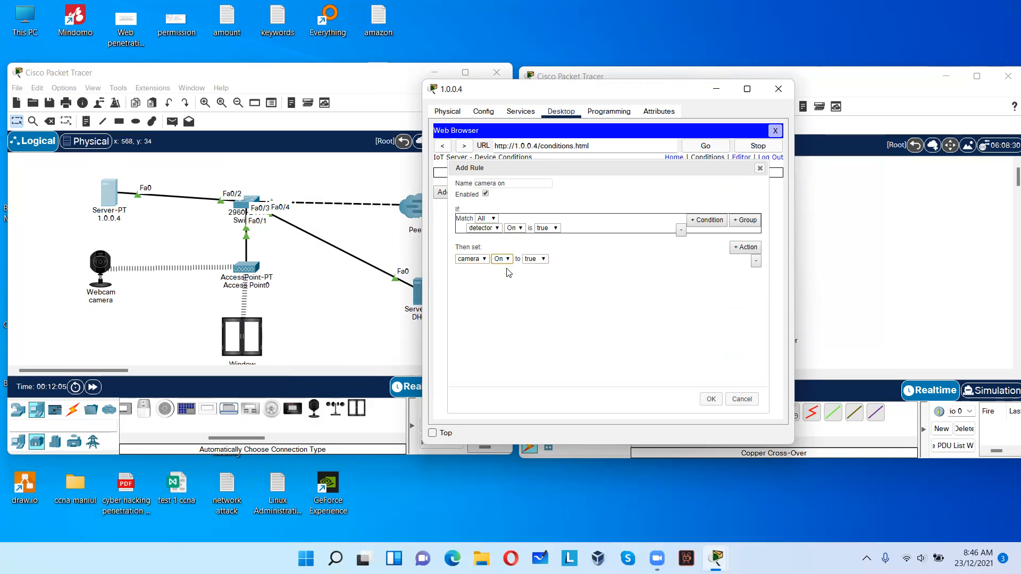
pyautogui.click(561, 260)
# Add a second action setting window On to true and save the camera on rule.
pyautogui.click(745, 247)
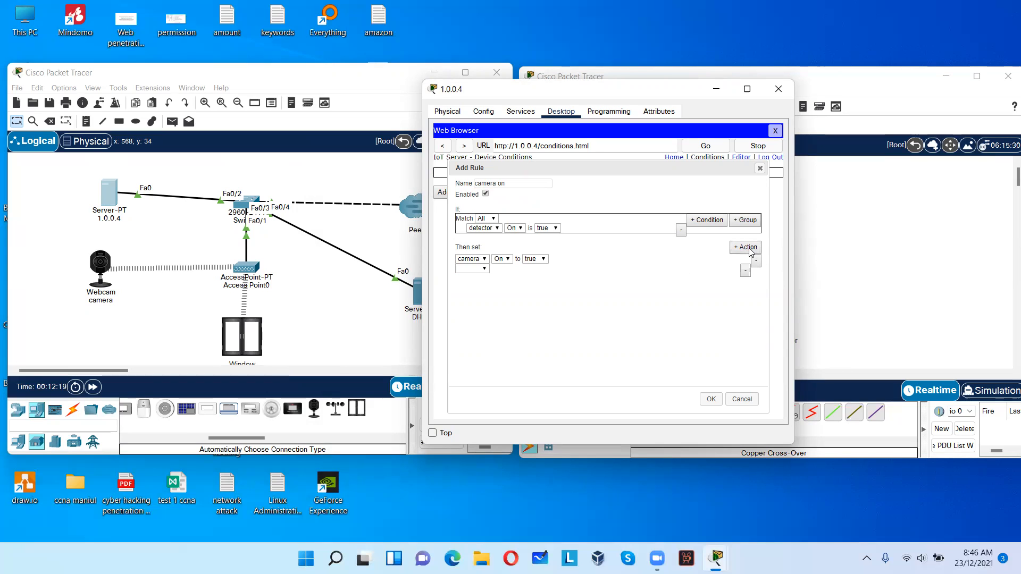
pyautogui.click(482, 268)
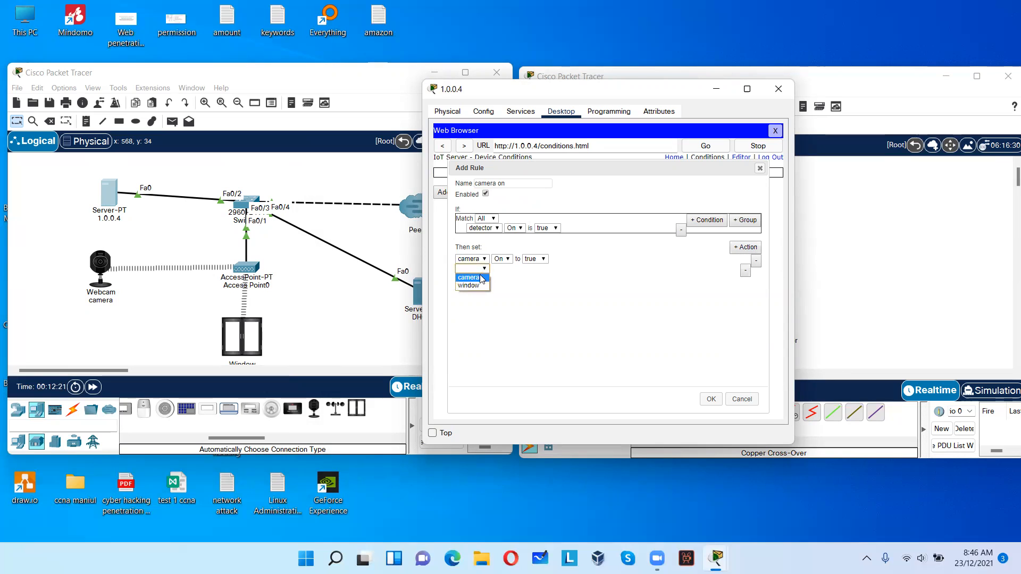
pyautogui.click(469, 286)
pyautogui.click(503, 269)
pyautogui.click(500, 277)
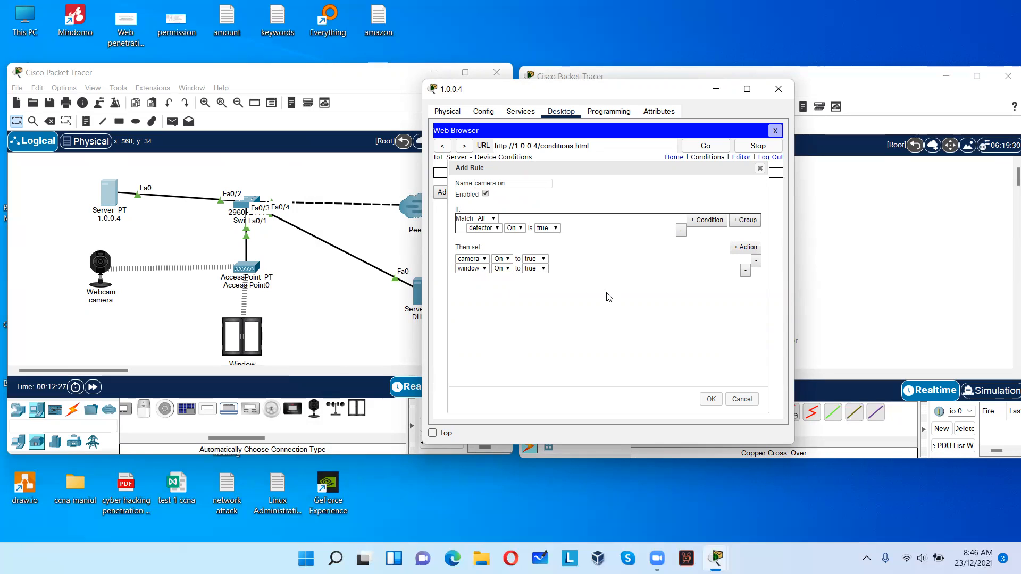
pyautogui.click(711, 399)
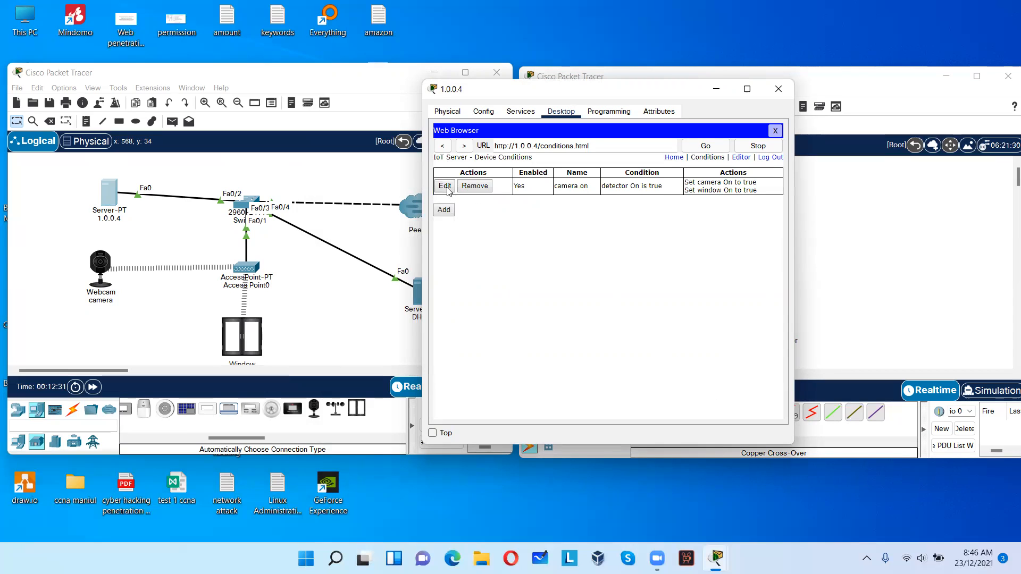
# Start another rule named camera off with the condition that detector On is false.
pyautogui.click(451, 210)
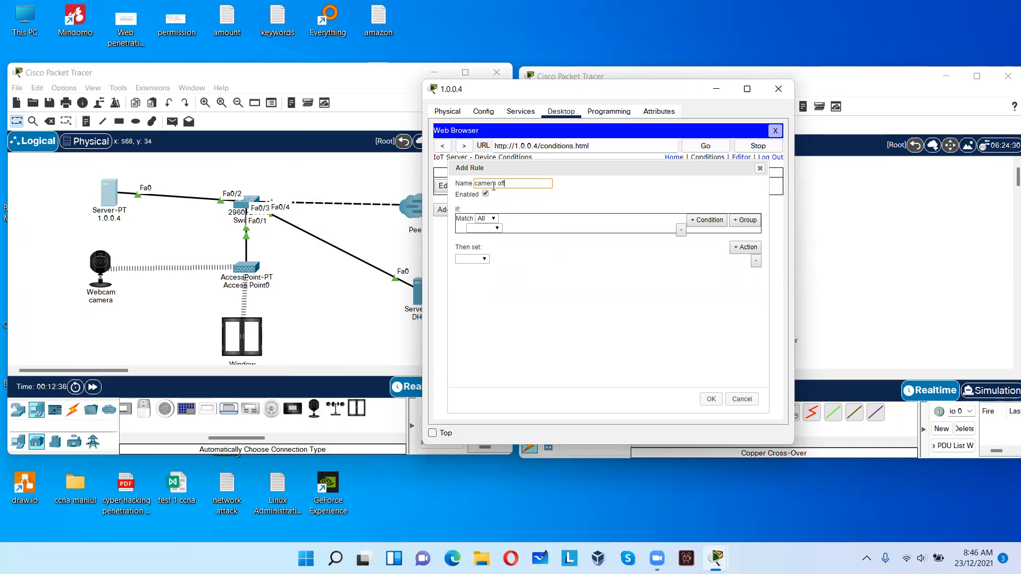
pyautogui.click(497, 228)
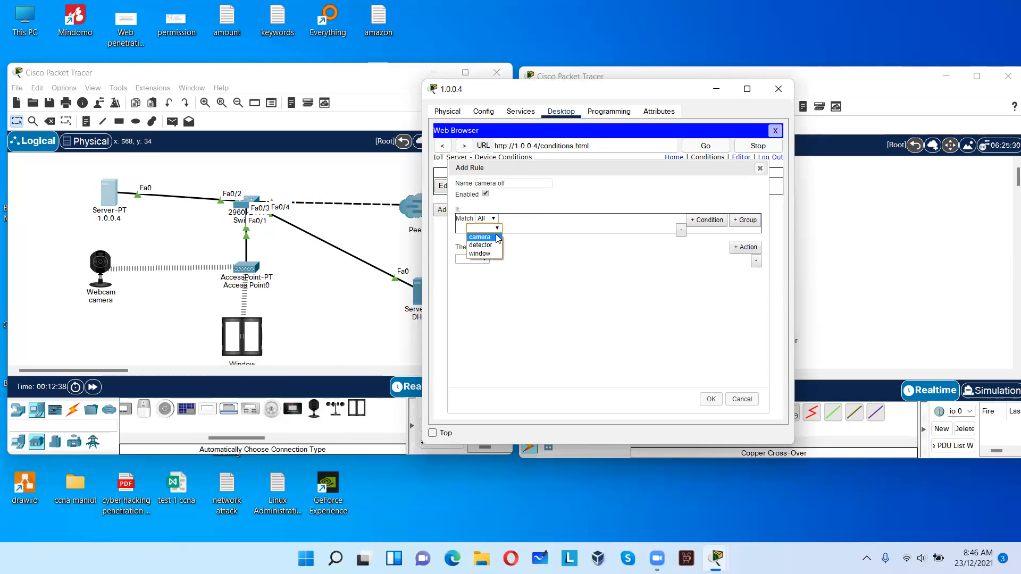
pyautogui.click(493, 245)
pyautogui.click(520, 229)
pyautogui.click(520, 237)
pyautogui.click(547, 228)
pyautogui.click(547, 244)
# Make the camera off rule set the camera's On state to false.
pyautogui.click(472, 259)
pyautogui.click(470, 269)
pyautogui.click(501, 259)
pyautogui.click(499, 268)
pyautogui.click(534, 259)
pyautogui.click(532, 278)
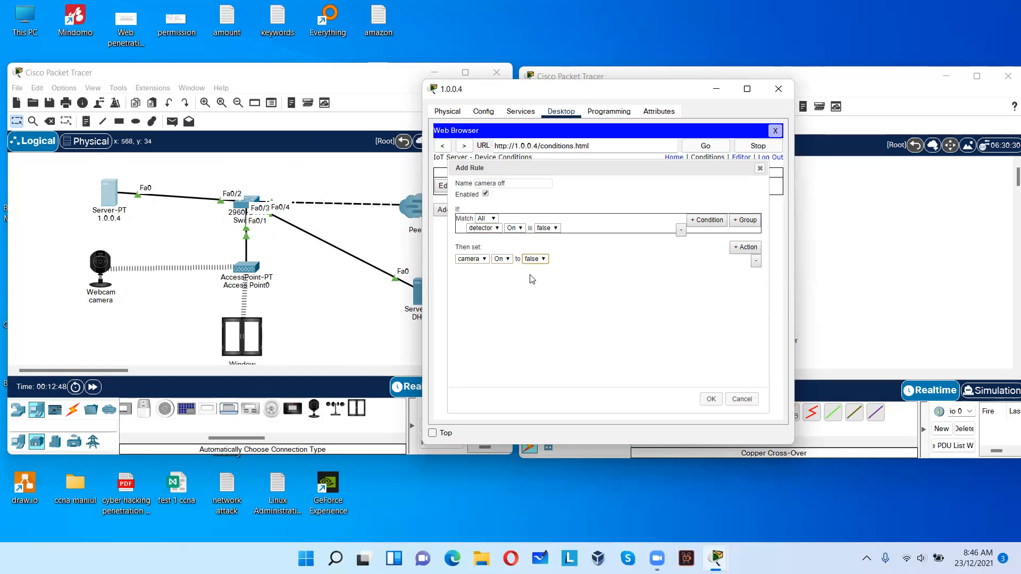
# Add a second action setting window On to false and save the camera off rule.
pyautogui.click(747, 247)
pyautogui.click(483, 270)
pyautogui.click(469, 286)
pyautogui.click(501, 269)
pyautogui.click(502, 278)
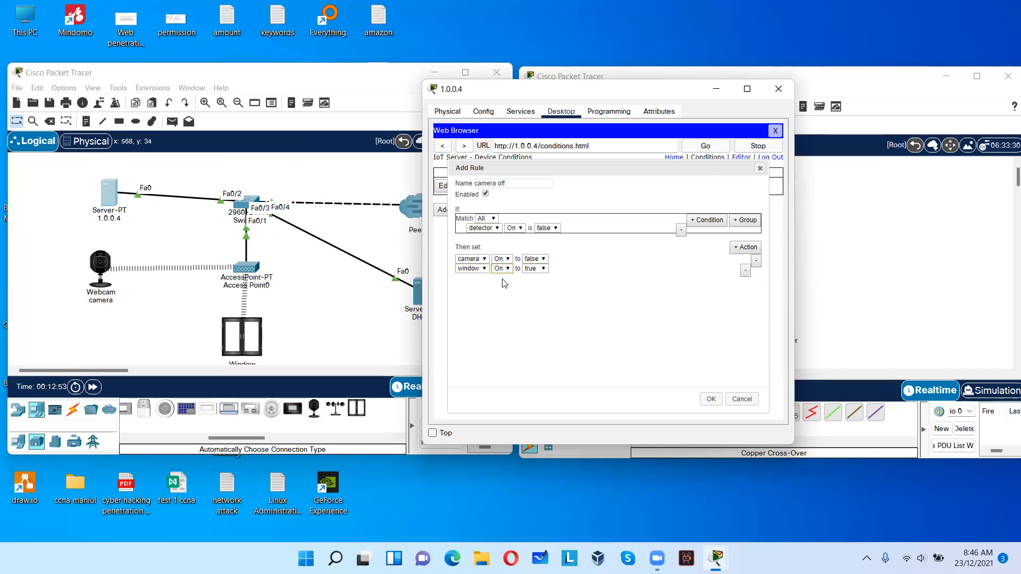
pyautogui.click(539, 268)
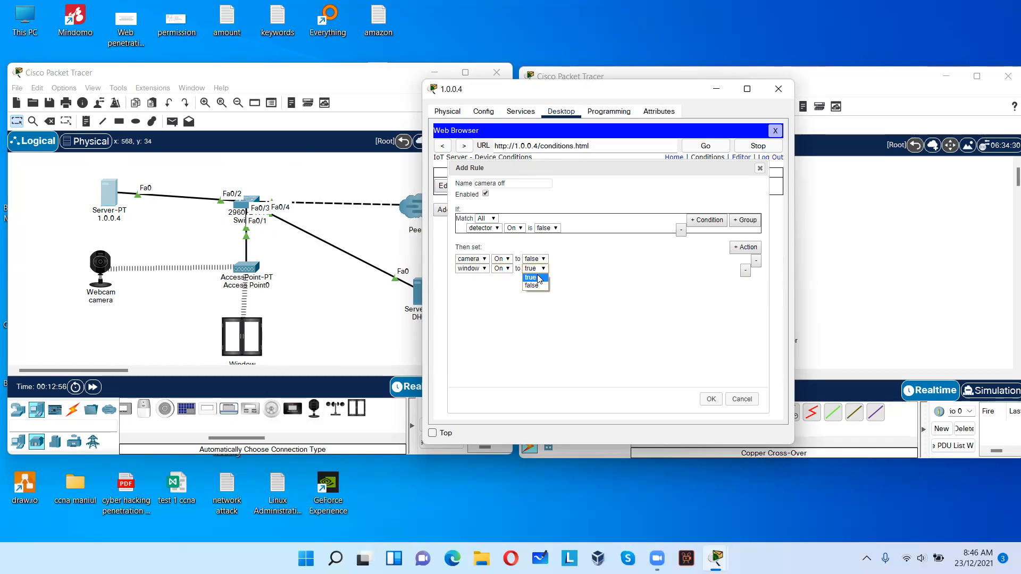
pyautogui.click(538, 286)
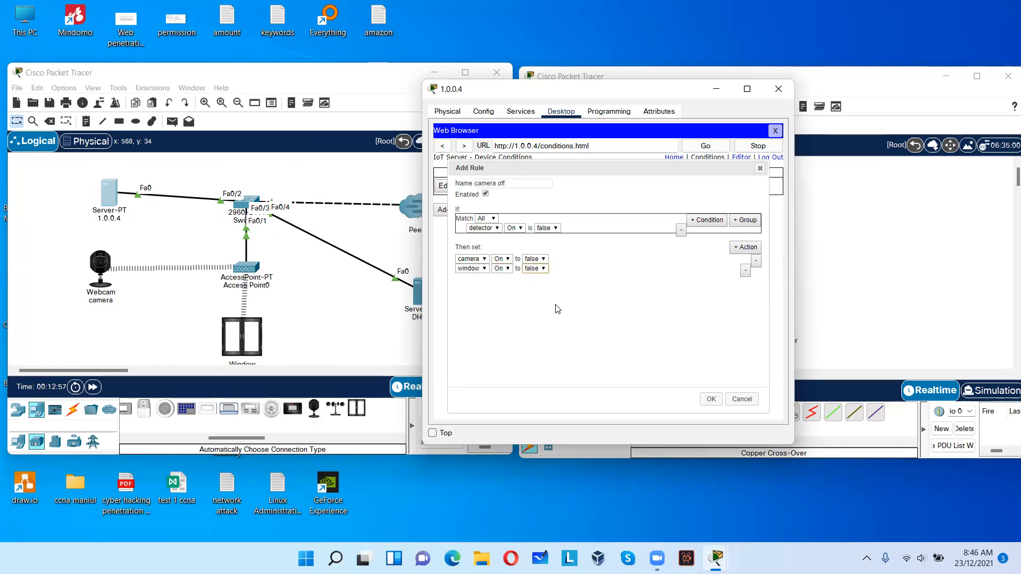
pyautogui.click(711, 399)
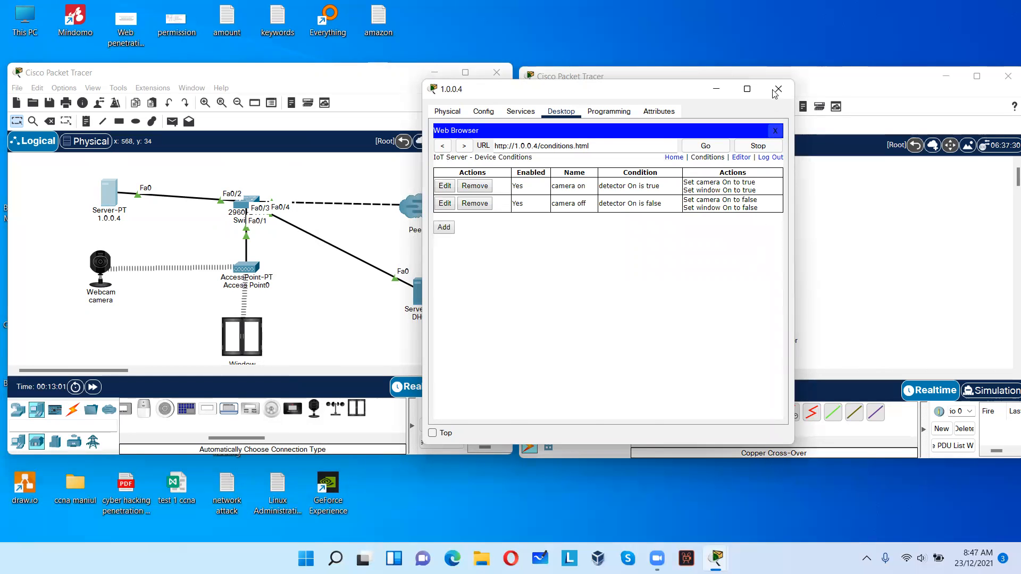
# Close the server's browser and window, and reload the 1.0.0.4 login page in a fresh browser on the same server.
pyautogui.click(775, 131)
pyautogui.click(778, 88)
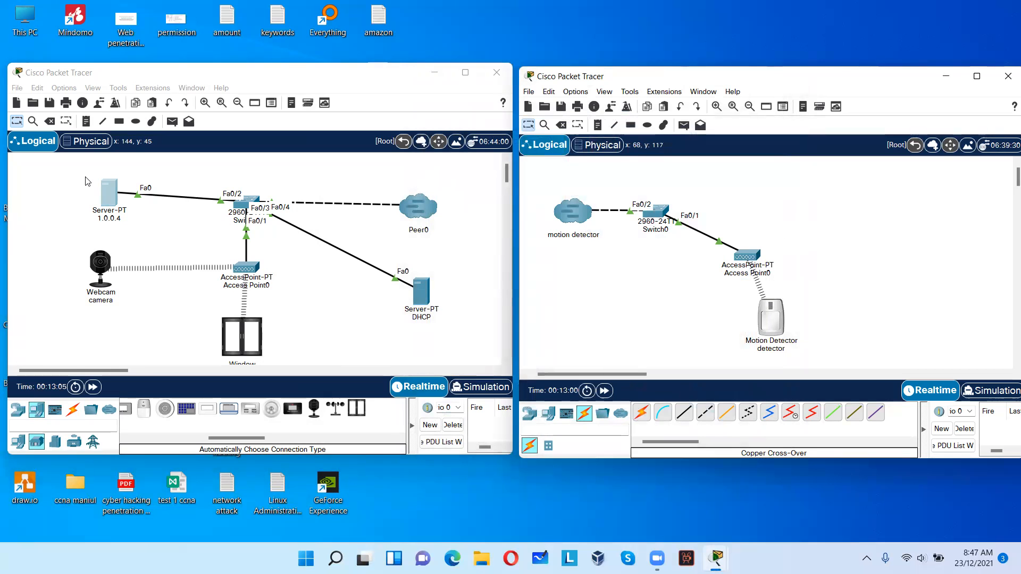
pyautogui.click(107, 192)
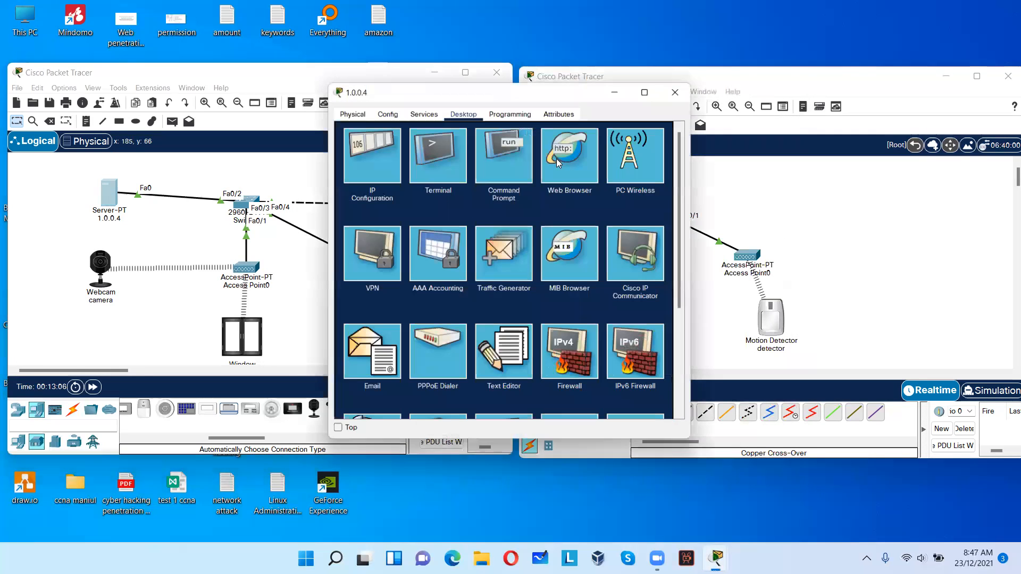
pyautogui.click(566, 160)
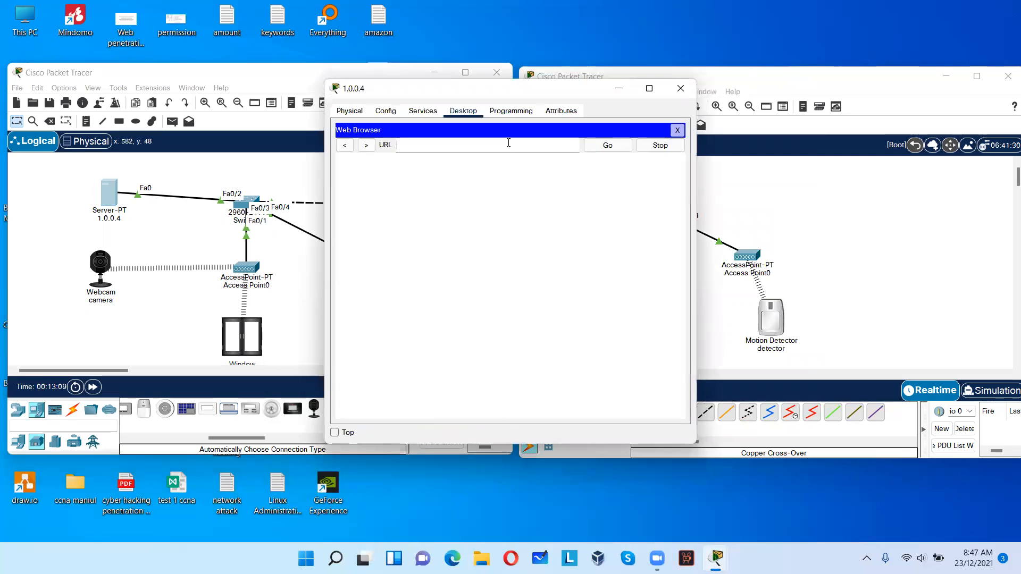
pyautogui.write('1.0.0.4')
pyautogui.press('Tab')
pyautogui.press('Return')
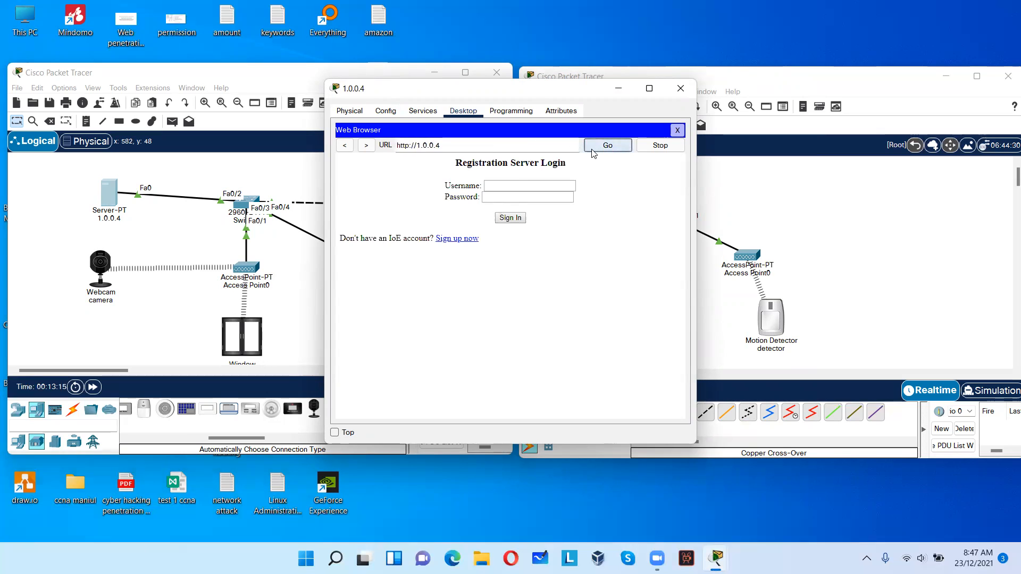
# Sign in to the registration server with username ccna and the account password, and expand the camera's entry.
pyautogui.click(511, 183)
pyautogui.write('ccna')
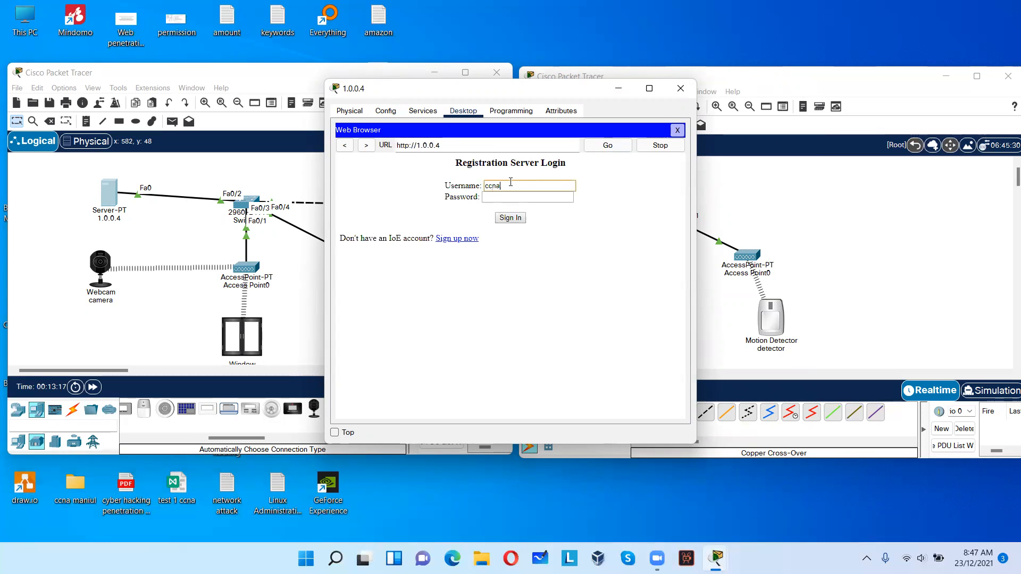
pyautogui.press('Tab')
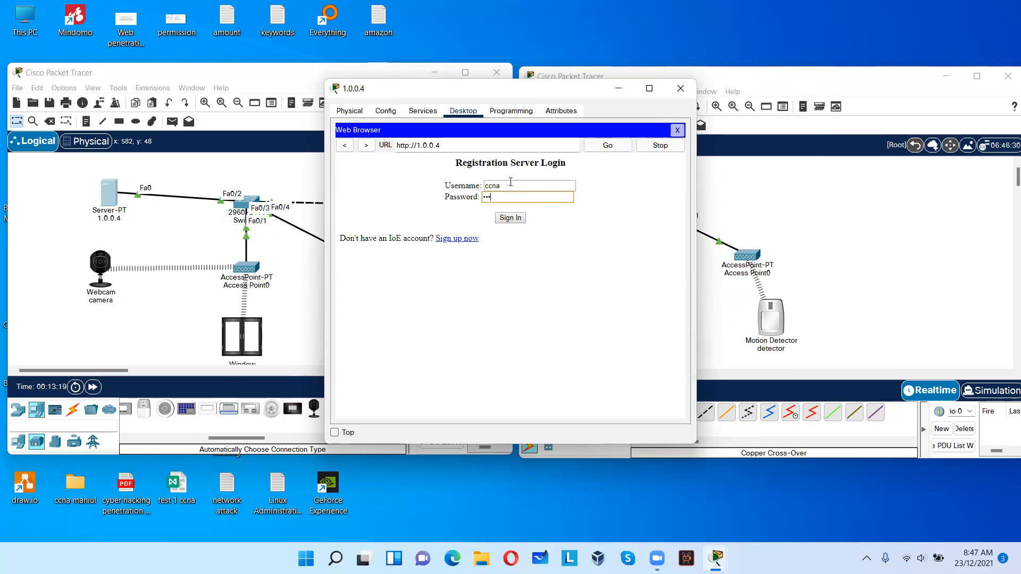
pyautogui.click(510, 218)
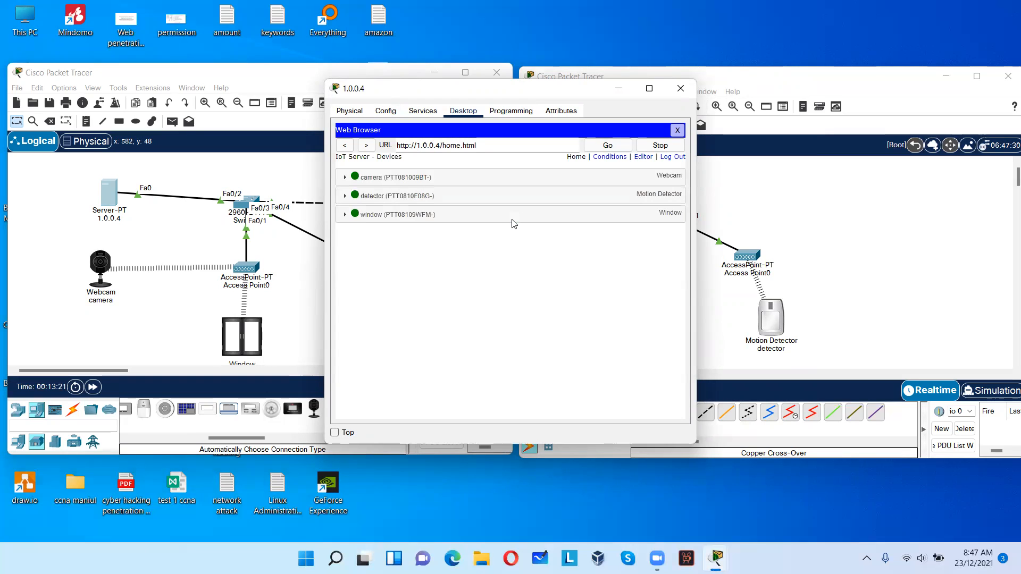
pyautogui.click(345, 178)
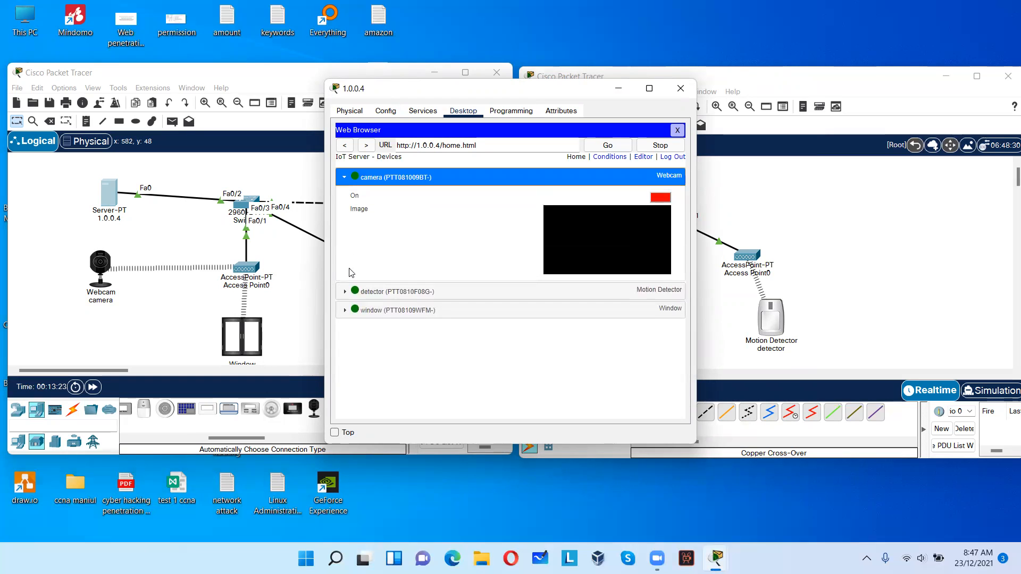
# Expand the detector and window entries in the server's device list, and trigger the motion detector in the second network.
pyautogui.click(343, 292)
pyautogui.click(349, 337)
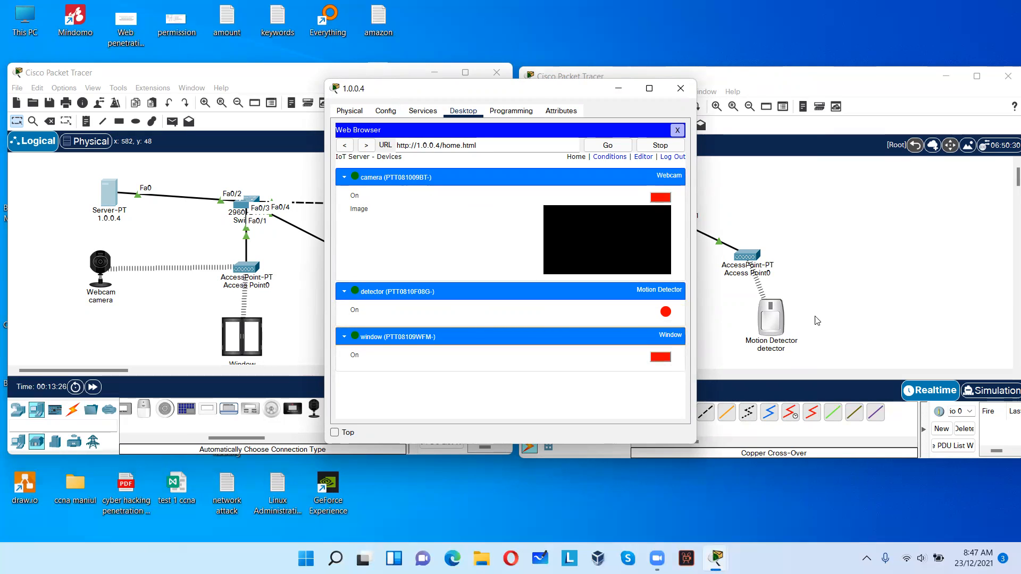
pyautogui.click(830, 88)
pyautogui.click(454, 95)
pyautogui.moveTo(451, 95); pyautogui.dragTo(398, 72)
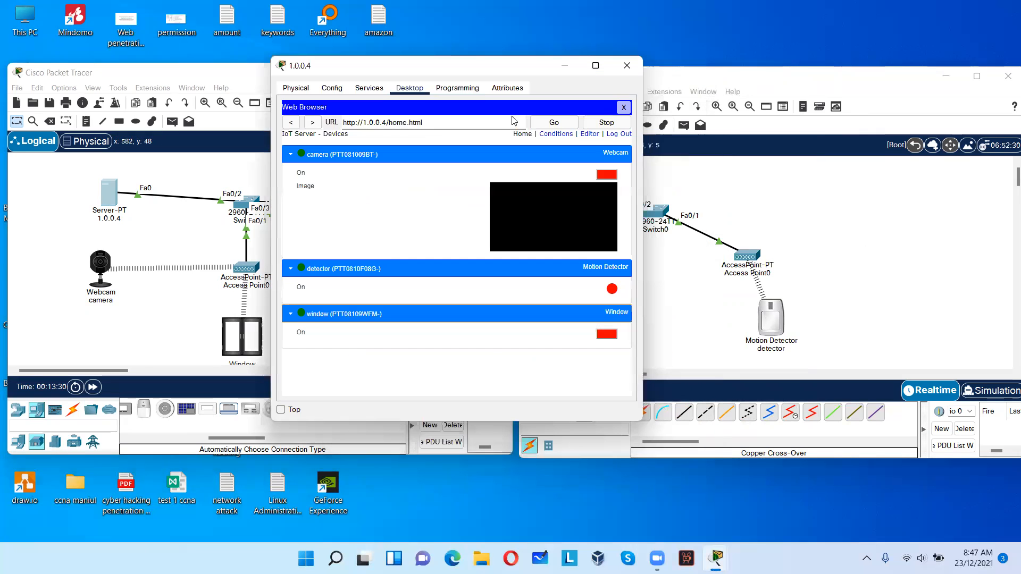
pyautogui.moveTo(777, 317)
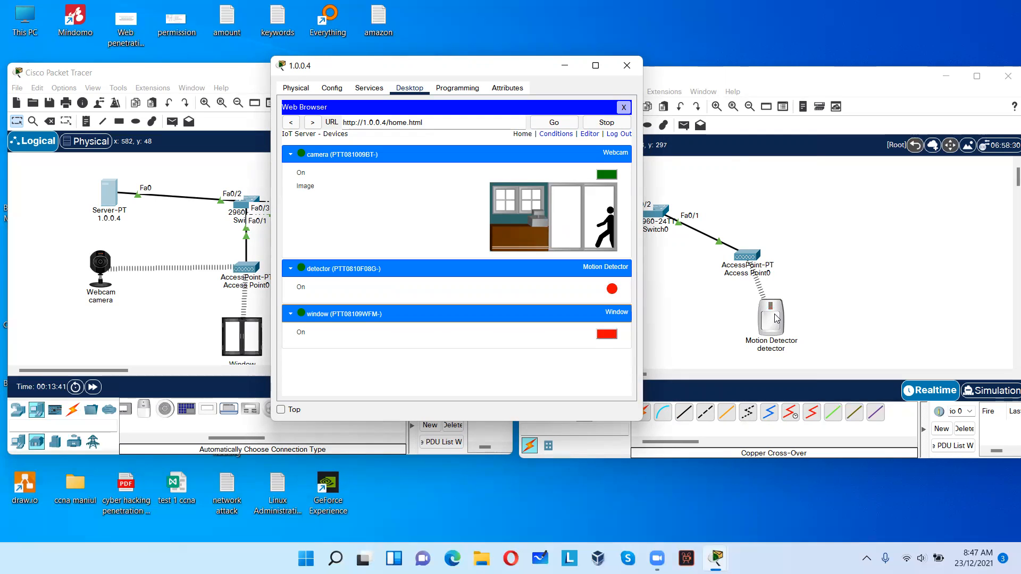
pyautogui.keyDown('alt'); pyautogui.click(775, 317); pyautogui.keyUp('alt')
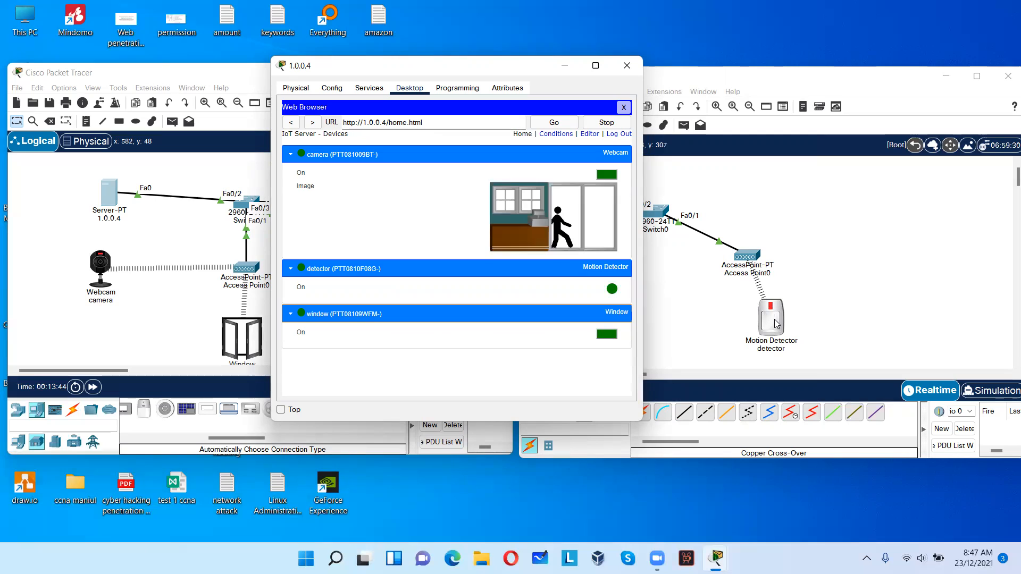
# Rearrange the windows so the server's device list and the second network are fully in view, and trigger the motion detector again.
pyautogui.click(884, 265)
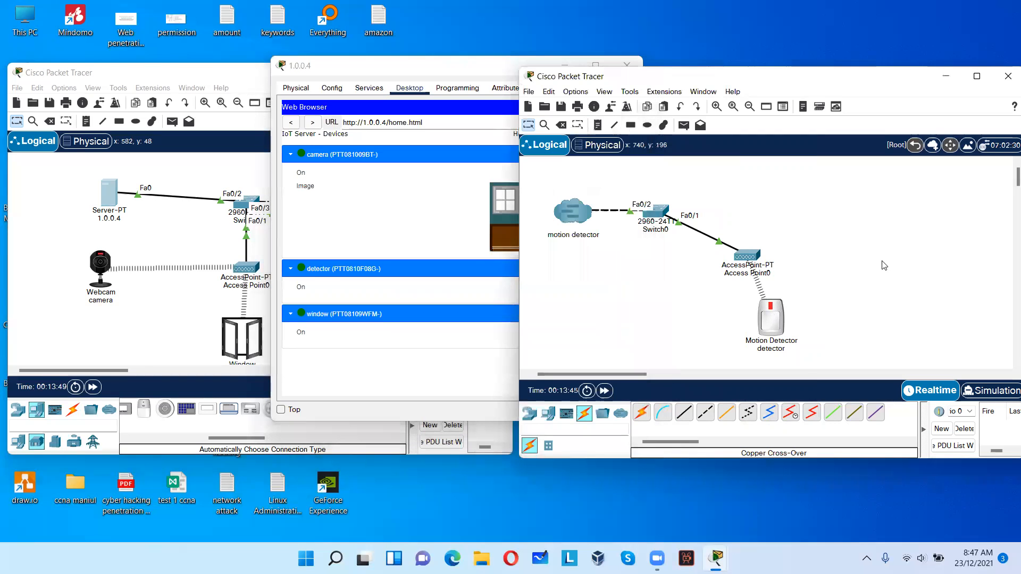
pyautogui.moveTo(767, 85); pyautogui.dragTo(794, 80)
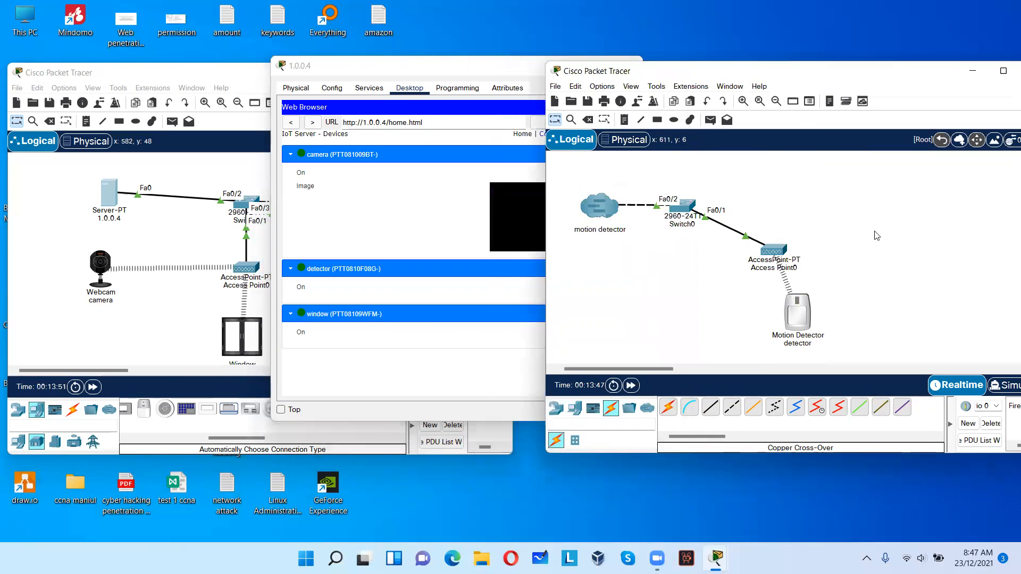
pyautogui.moveTo(807, 311)
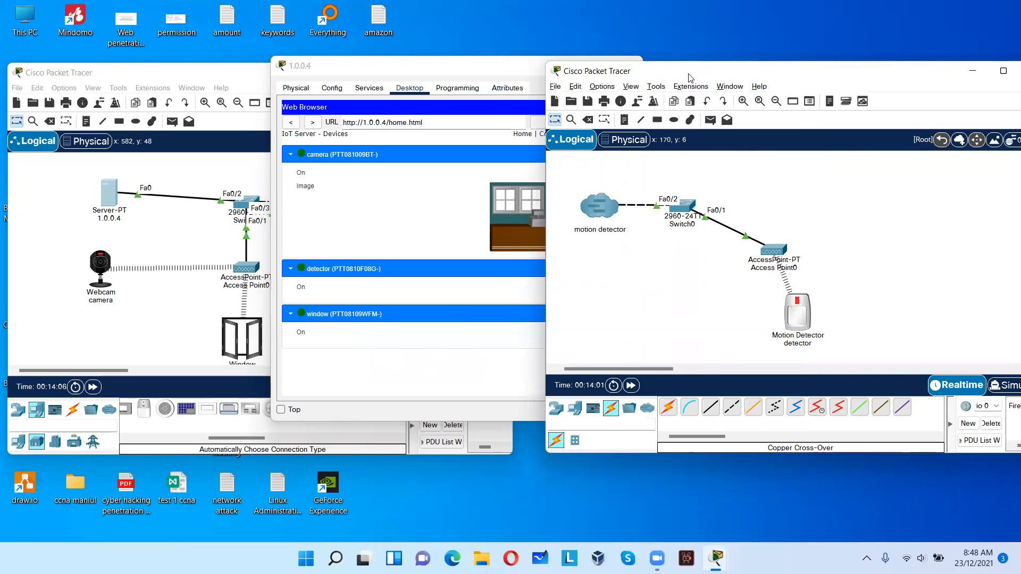
pyautogui.moveTo(689, 77); pyautogui.dragTo(755, 70)
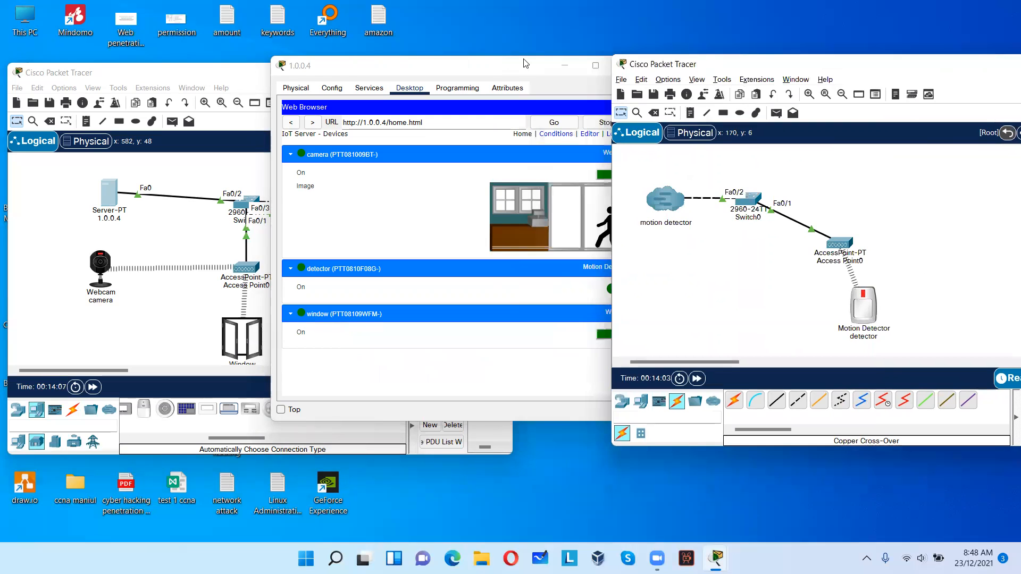
pyautogui.moveTo(524, 62); pyautogui.dragTo(473, 68)
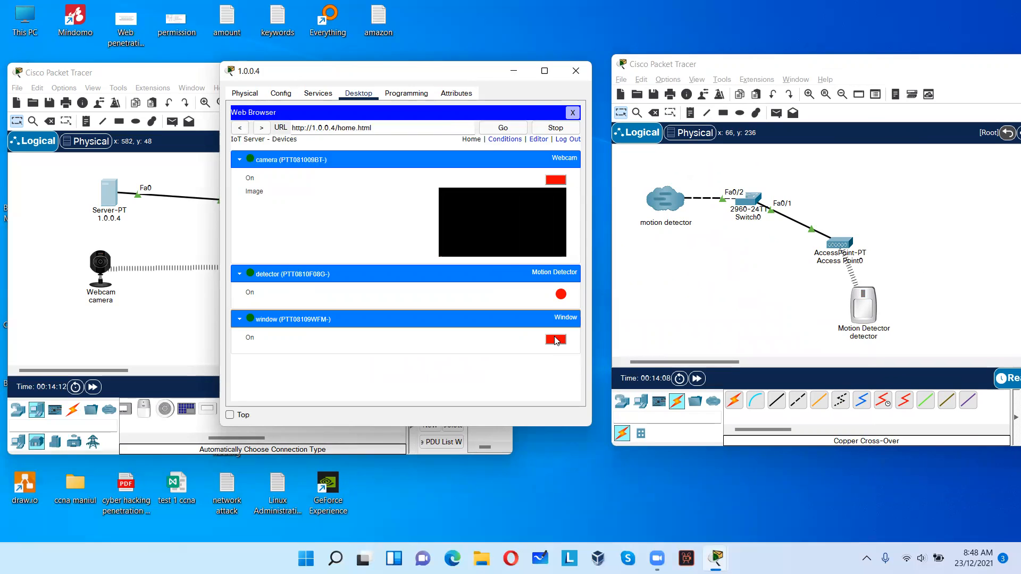
pyautogui.moveTo(883, 316)
# Close the server's browser and window, reopen server 1.0.0.4, and load 1.0.0.4 in its web browser.
pyautogui.click(573, 112)
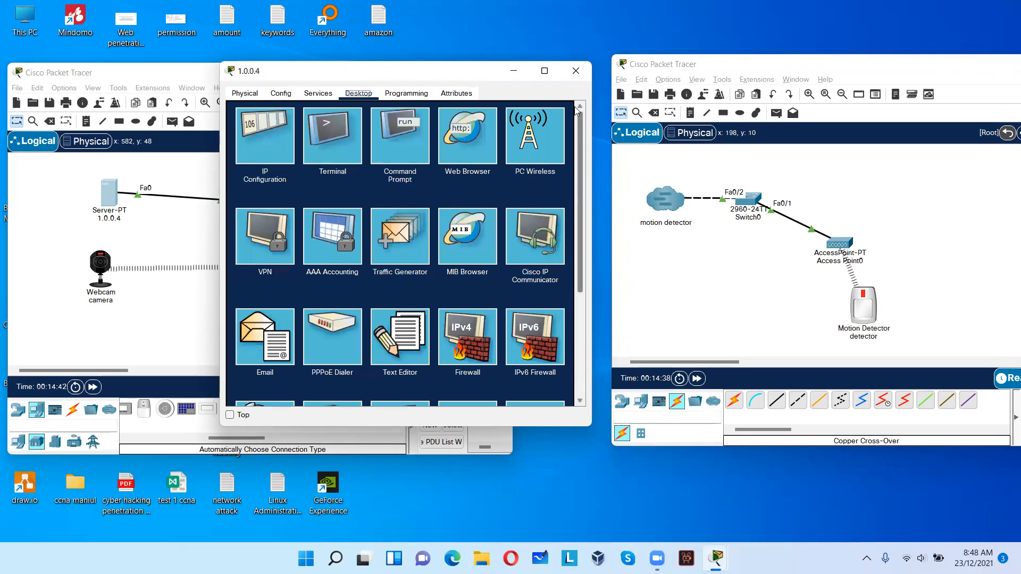
pyautogui.click(577, 70)
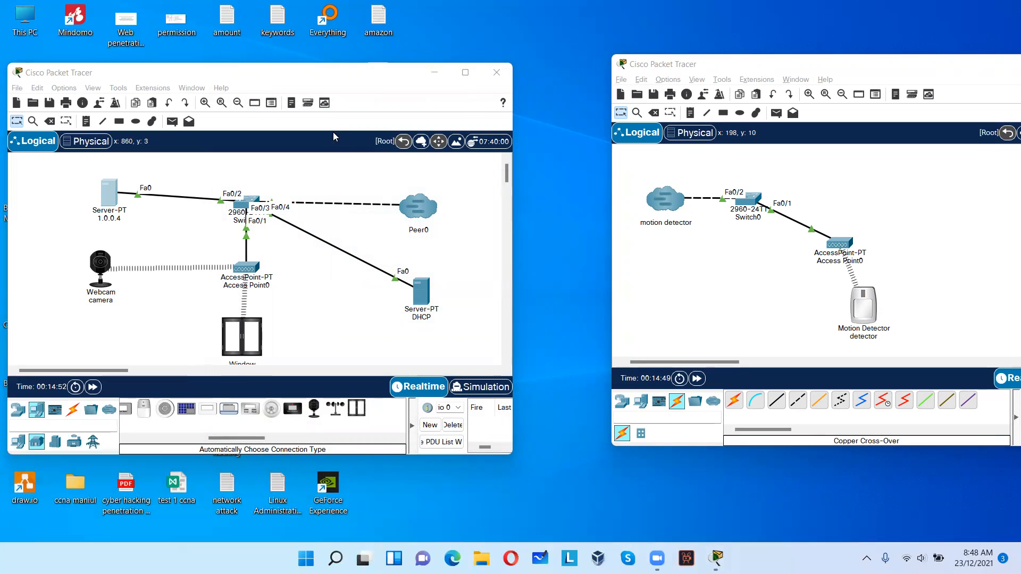
pyautogui.click(111, 191)
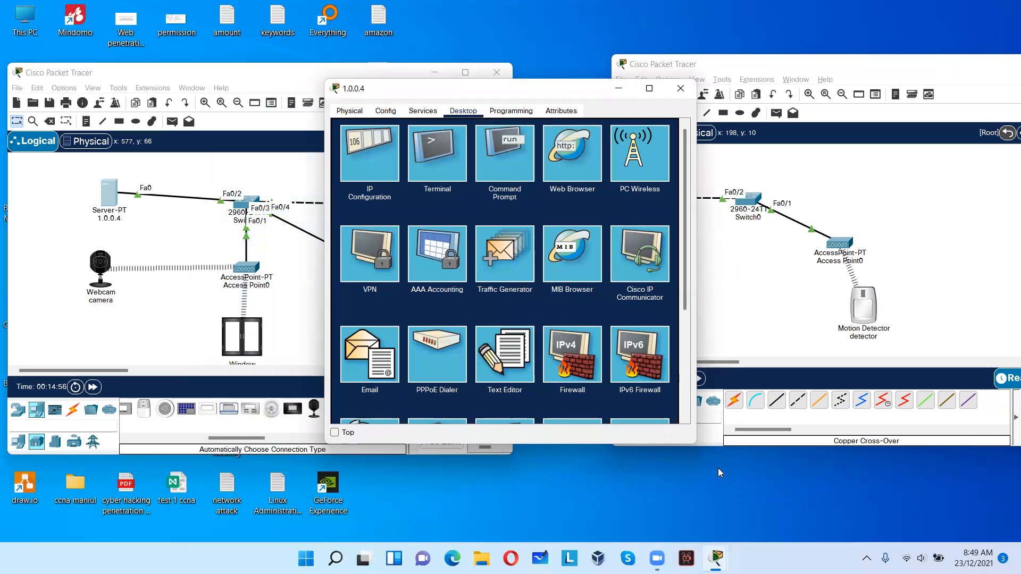
pyautogui.click(716, 556)
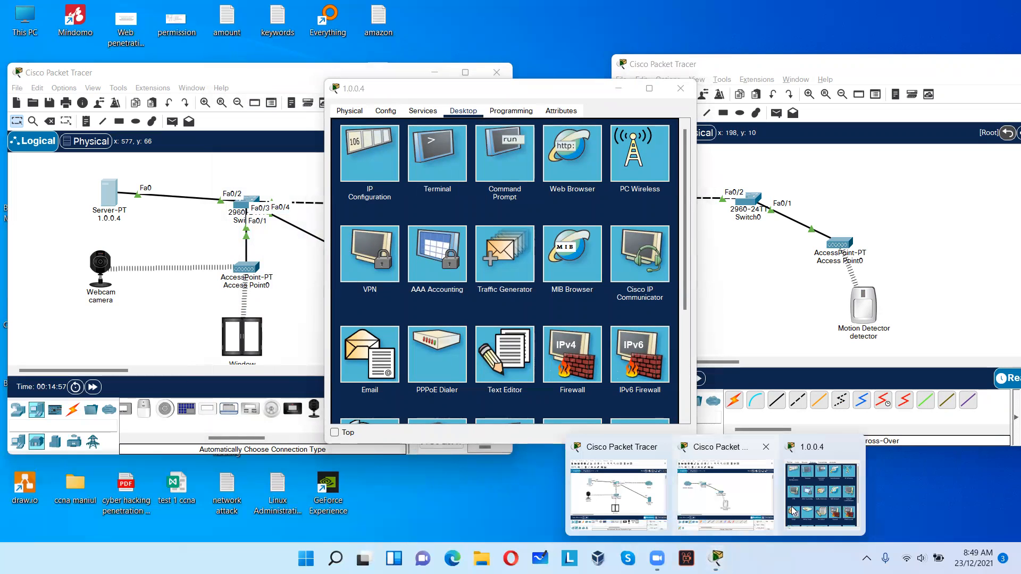
pyautogui.click(822, 494)
pyautogui.click(555, 154)
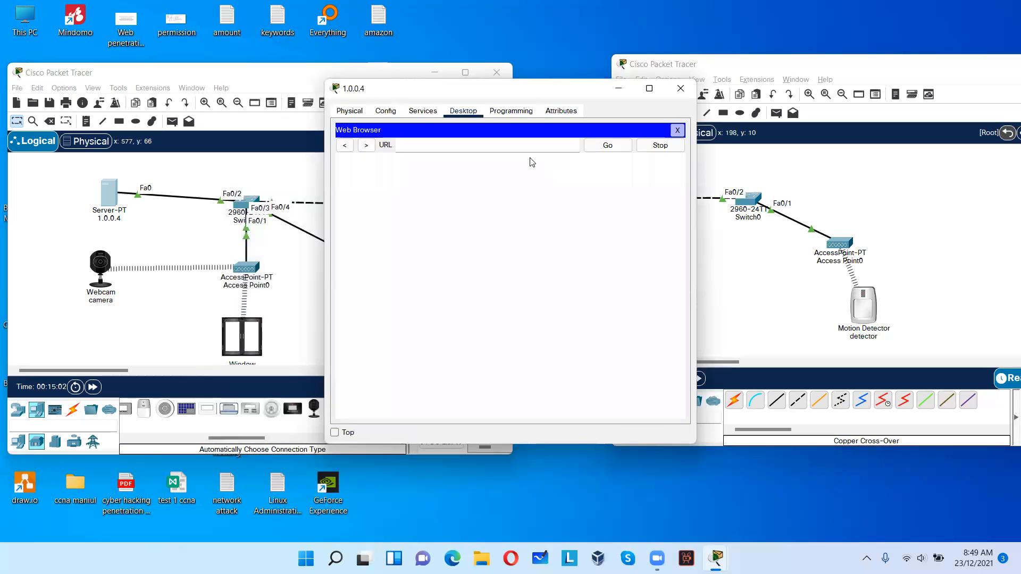
pyautogui.write('1.0.0.4')
pyautogui.press('Return')
# Sign in to the registration server with username ccna and the account password.
pyautogui.click(547, 183)
pyautogui.write('ccna')
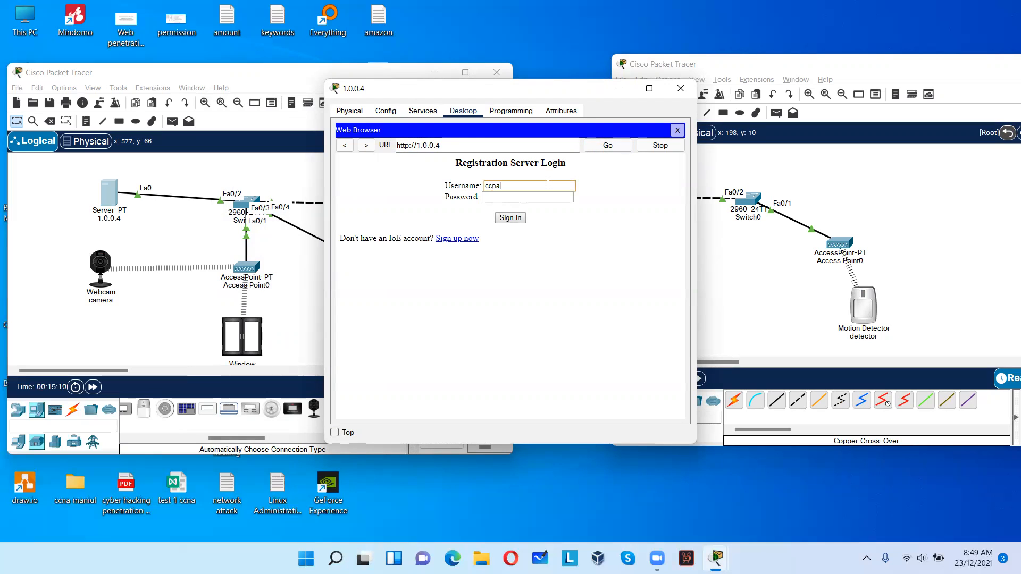
pyautogui.press('Tab')
pyautogui.write('c')
pyautogui.click(516, 218)
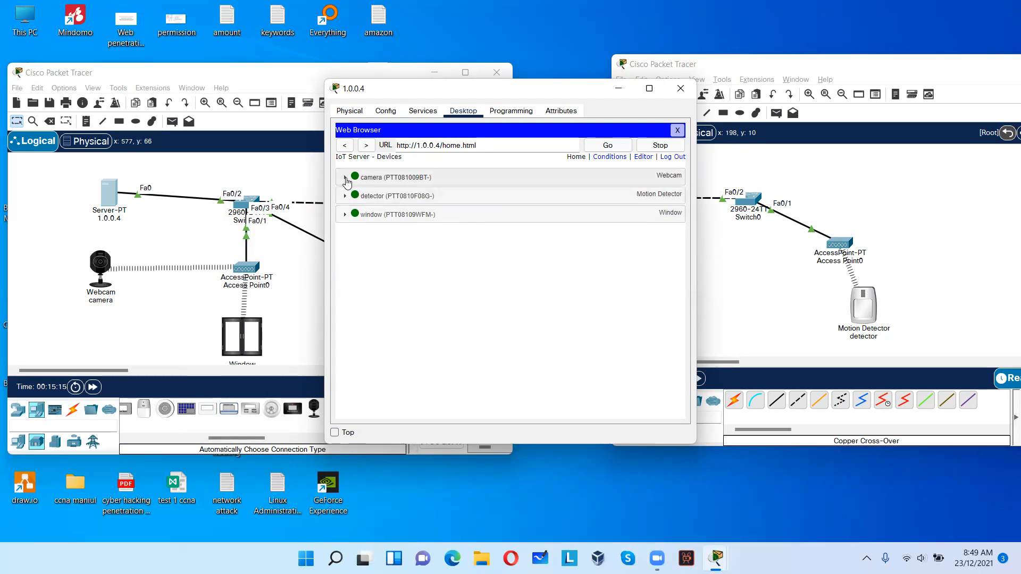
# Edit the camera on rule in the device conditions so it sets window On to false, and save it.
pyautogui.click(609, 157)
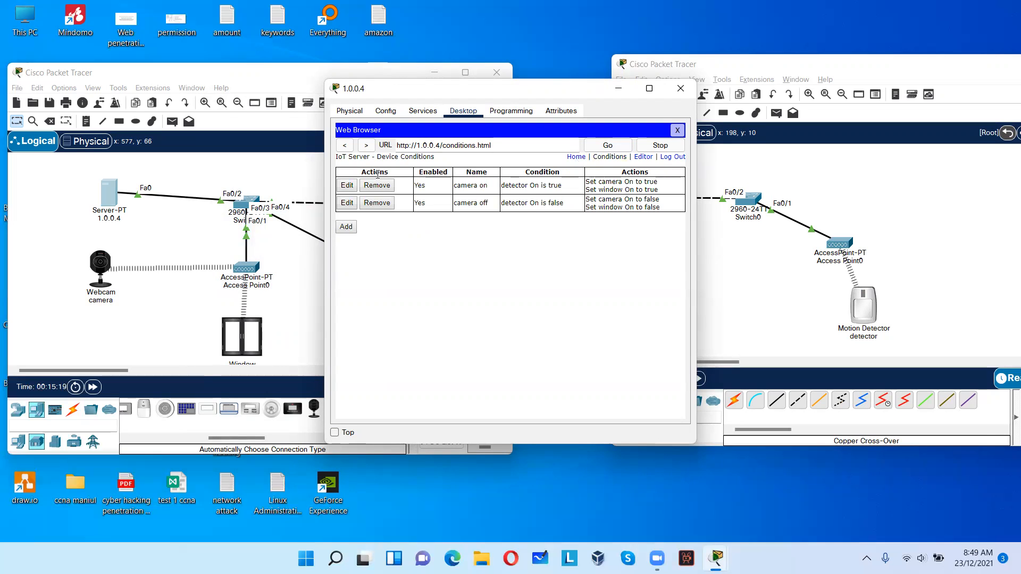
pyautogui.click(354, 185)
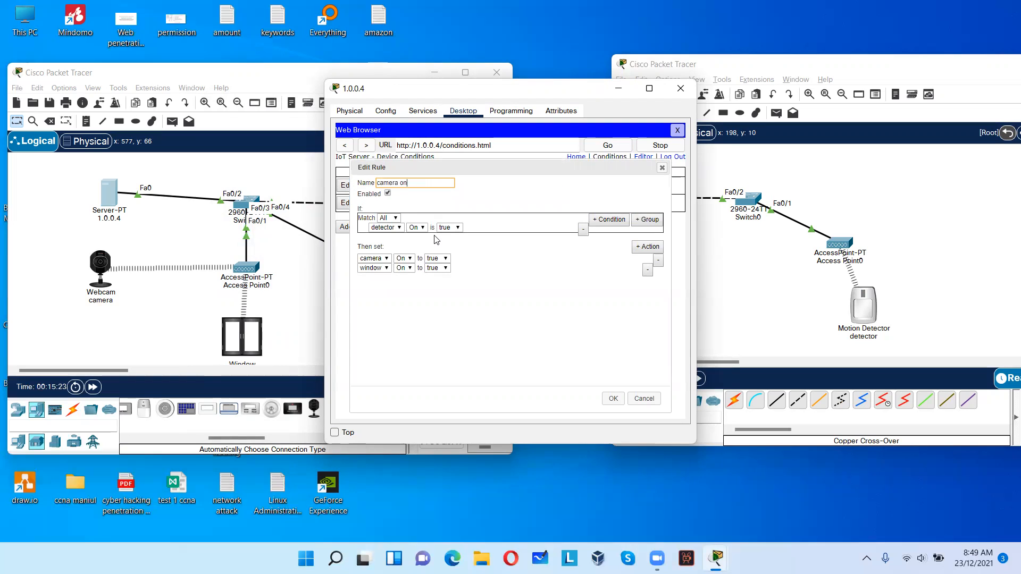
pyautogui.click(445, 268)
pyautogui.click(439, 285)
pyautogui.click(614, 398)
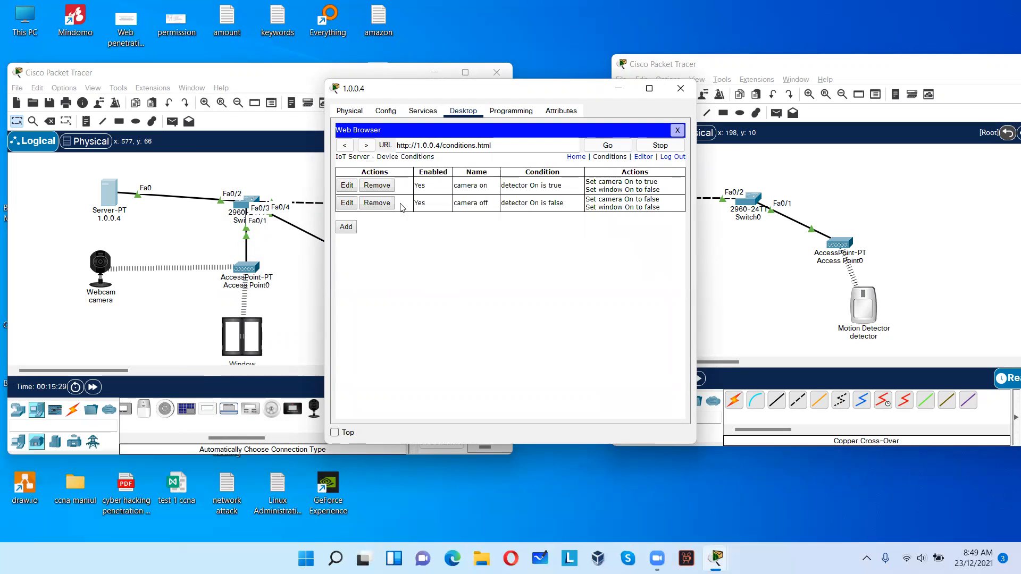
# Edit the camera off rule so it sets window On to true, and save it.
pyautogui.click(348, 204)
pyautogui.click(432, 268)
pyautogui.click(437, 277)
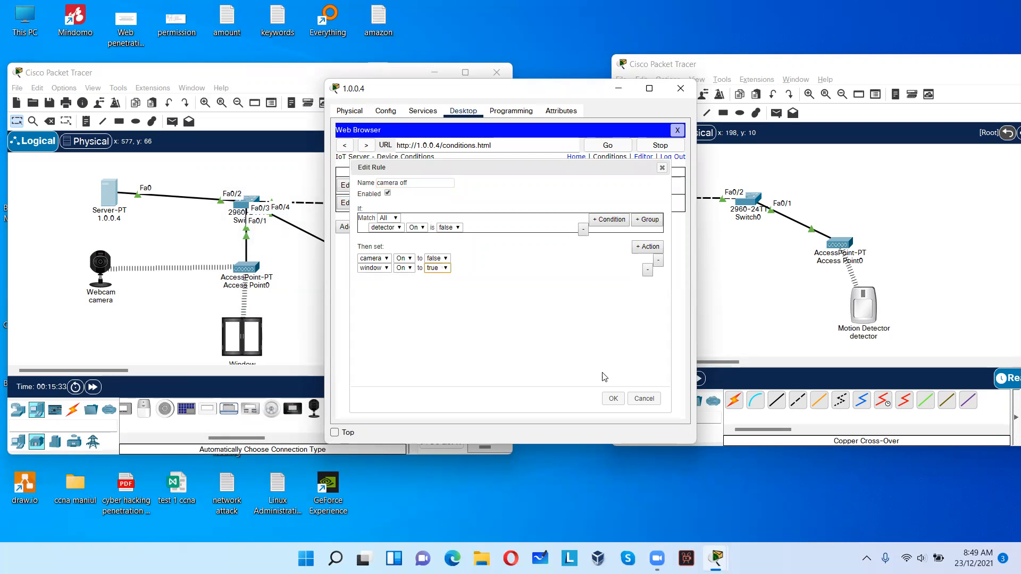
pyautogui.click(611, 398)
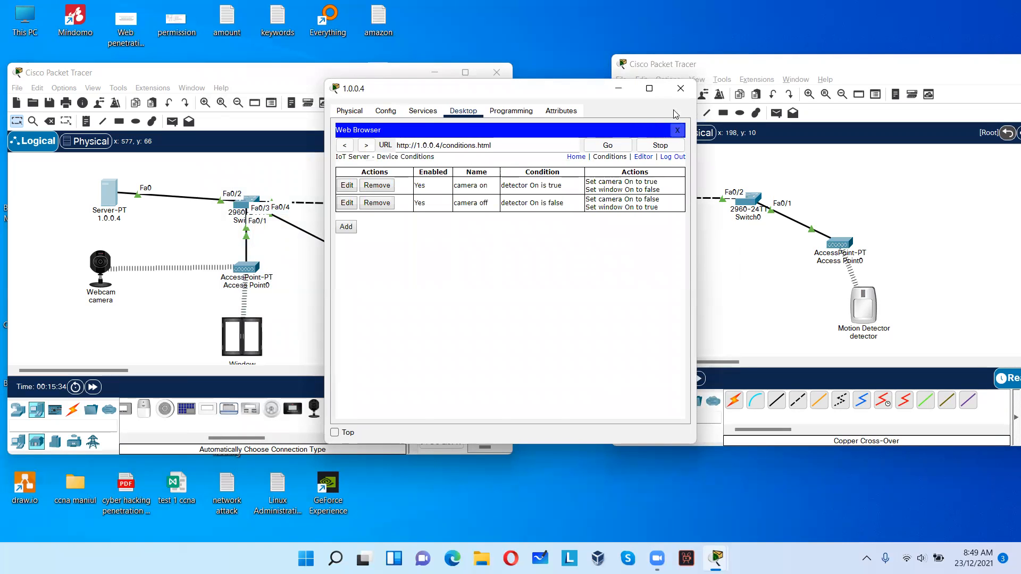
# Close the server's browser and window, and load the 1.0.0.4 login page in a fresh browser on the same server.
pyautogui.click(677, 130)
pyautogui.click(680, 89)
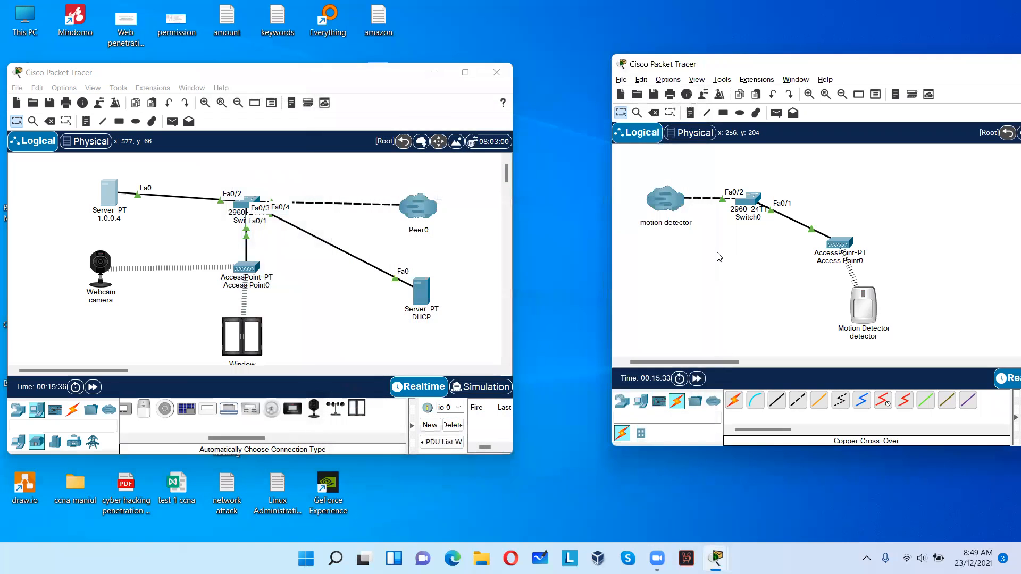
pyautogui.click(226, 189)
pyautogui.click(109, 192)
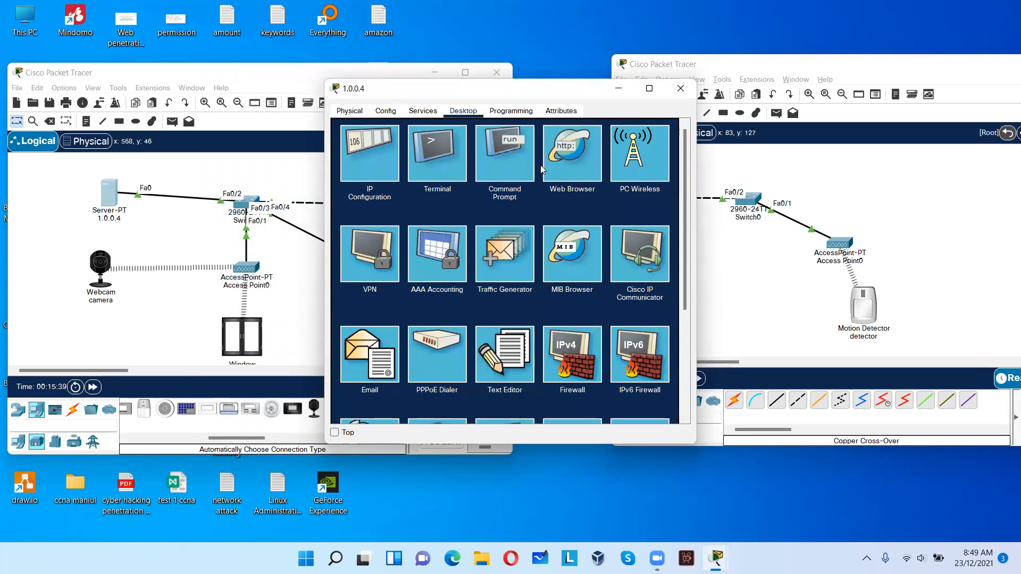
pyautogui.click(540, 165)
pyautogui.click(523, 147)
pyautogui.write('1.0.0.4')
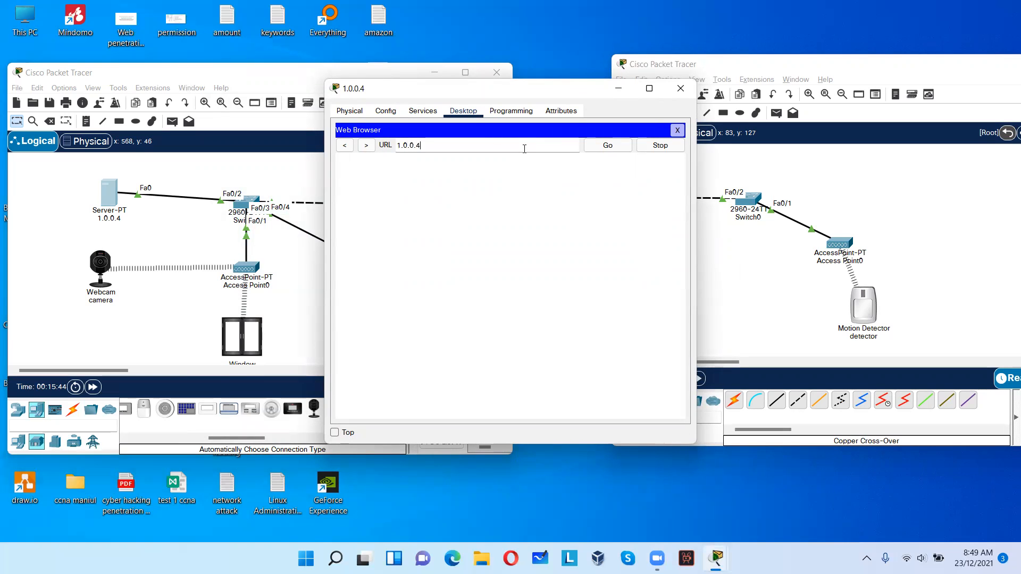
pyautogui.click(608, 148)
# Log back in to the registration server with username ccna and the account password.
pyautogui.click(495, 183)
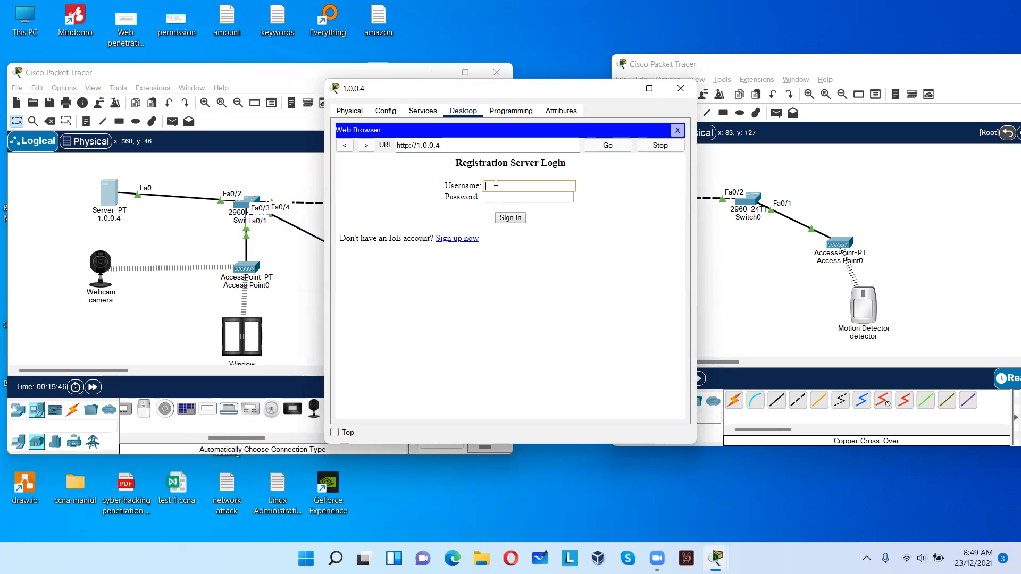
pyautogui.press('Tab')
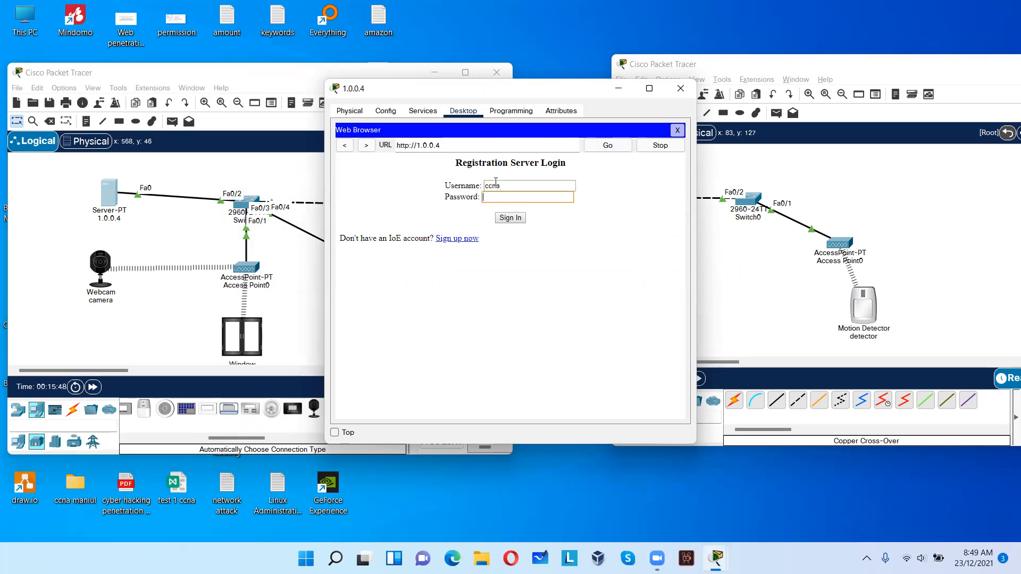
pyautogui.write('ccna')
pyautogui.click(511, 218)
# Expand the camera, detector and window entries, and trigger the motion detector to test the edited rules.
pyautogui.click(583, 176)
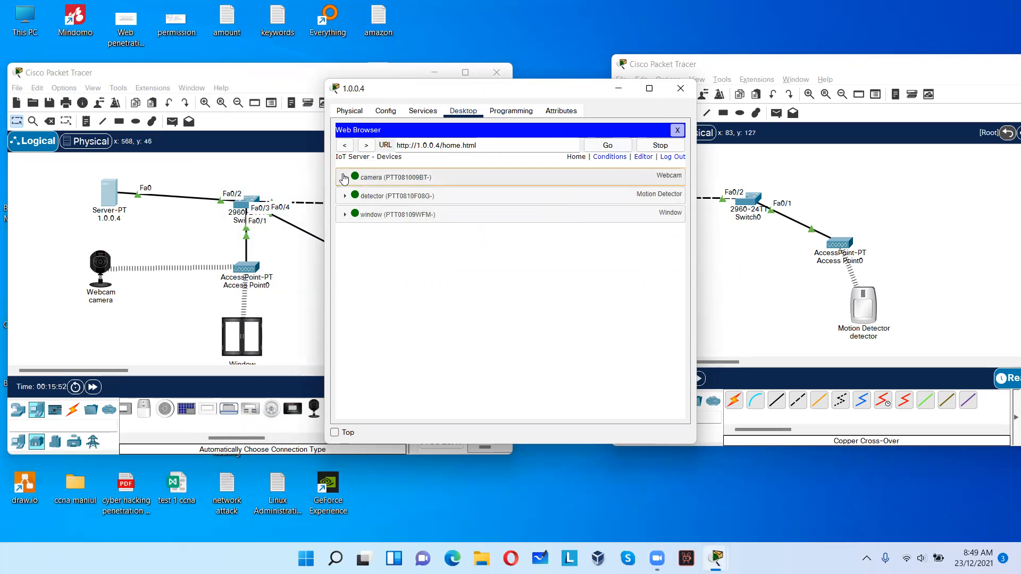
pyautogui.click(367, 291)
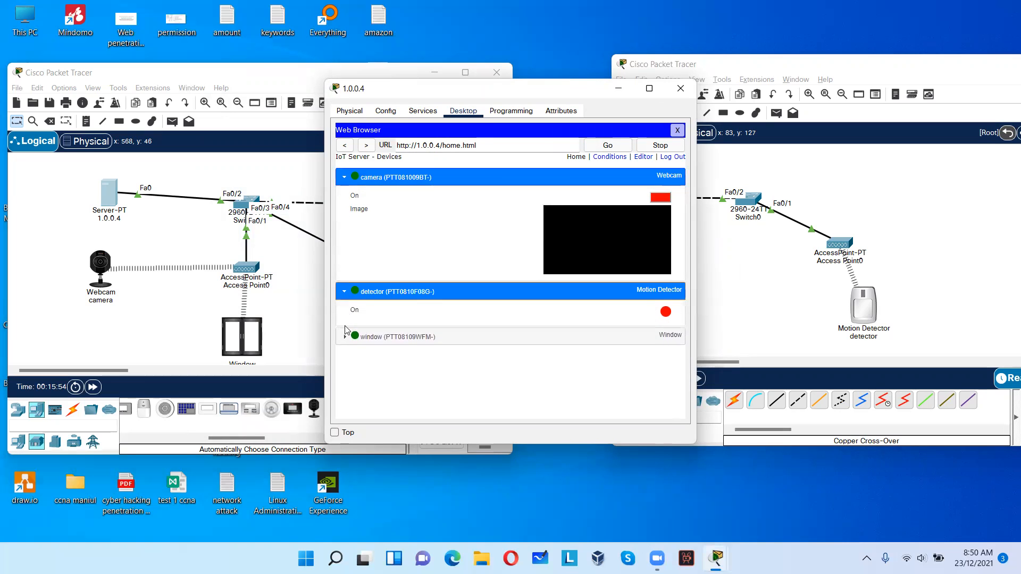
pyautogui.click(426, 336)
pyautogui.press('alt')
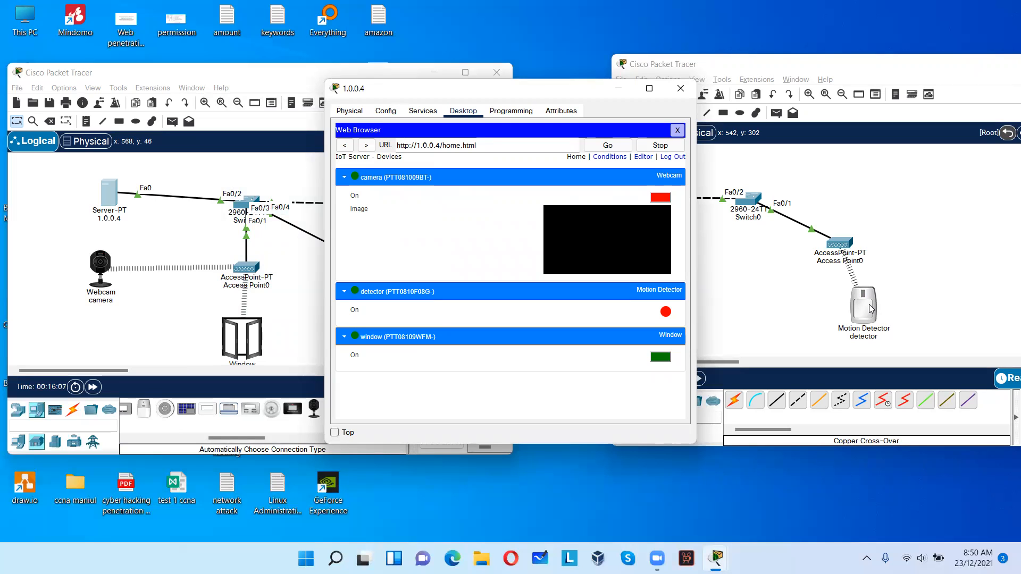
pyautogui.keyDown('alt'); pyautogui.click(870, 309); pyautogui.keyUp('alt')
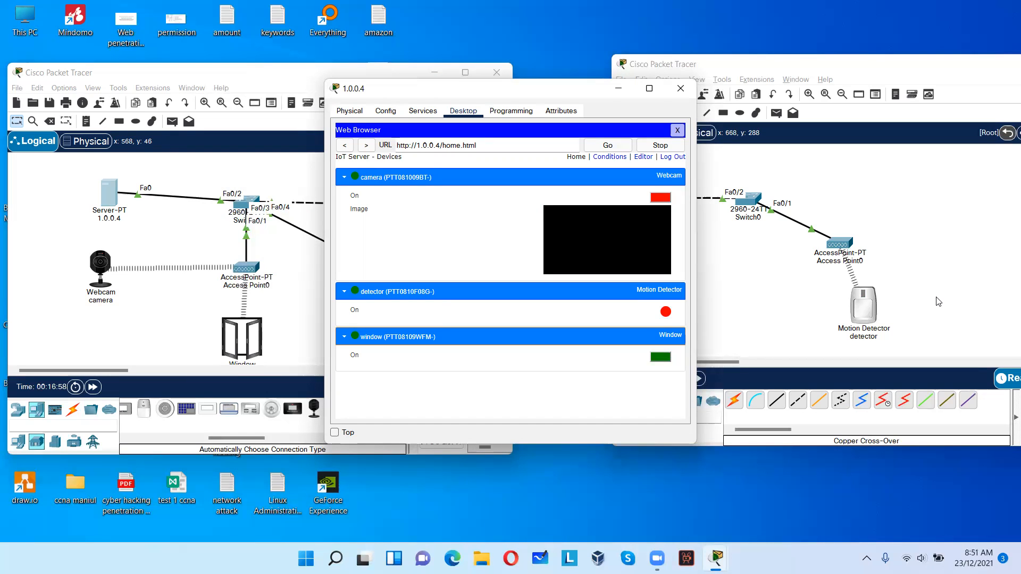
# Close the server's browser and window, and maximize the first network's window.
pyautogui.click(677, 130)
pyautogui.click(680, 88)
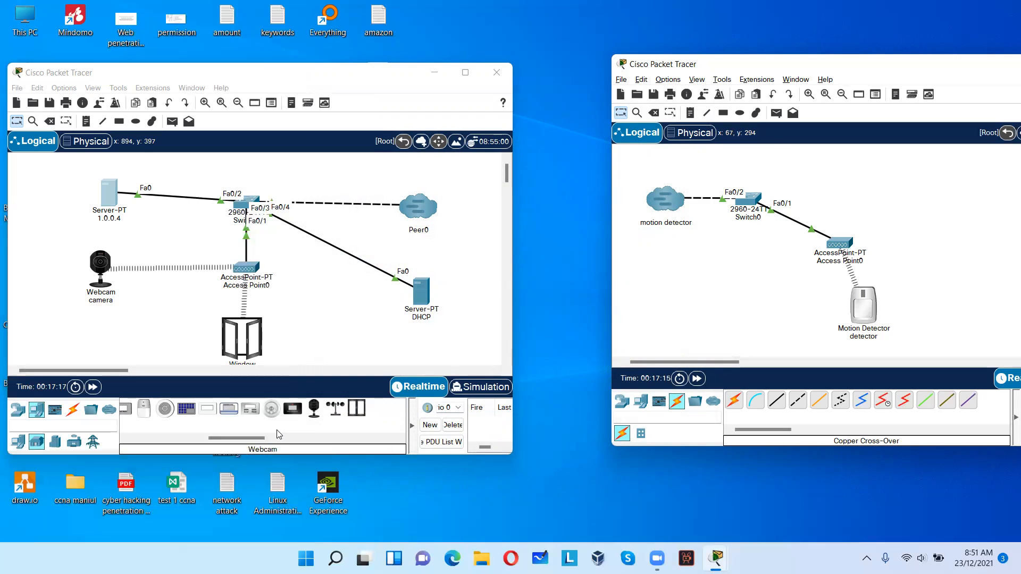
pyautogui.moveTo(252, 438)
pyautogui.mouseDown()
pyautogui.moveTo(159, 430)
pyautogui.moveTo(264, 426)
pyautogui.mouseUp()
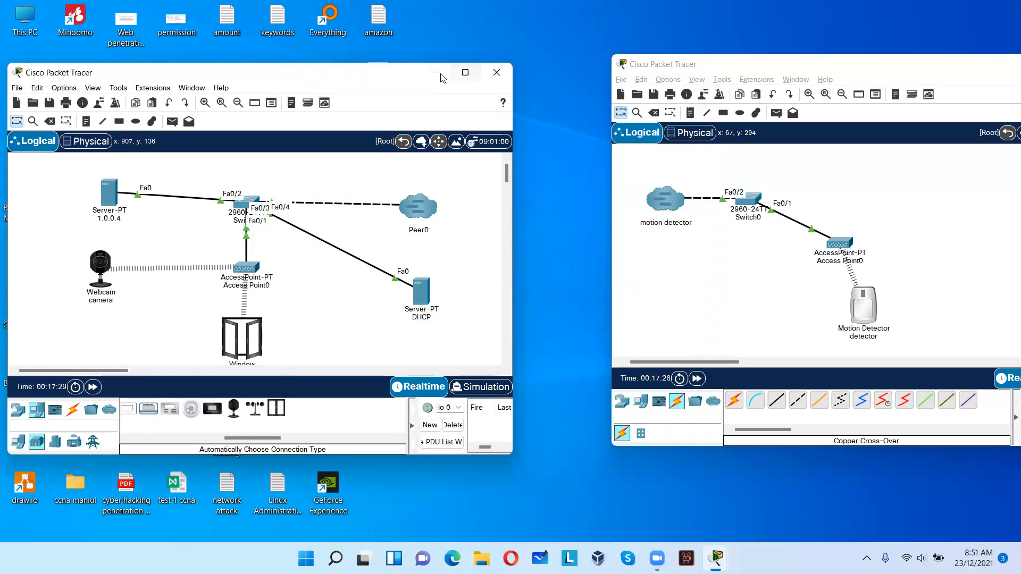
pyautogui.moveTo(435, 74); pyautogui.dragTo(473, 66)
pyautogui.click(505, 66)
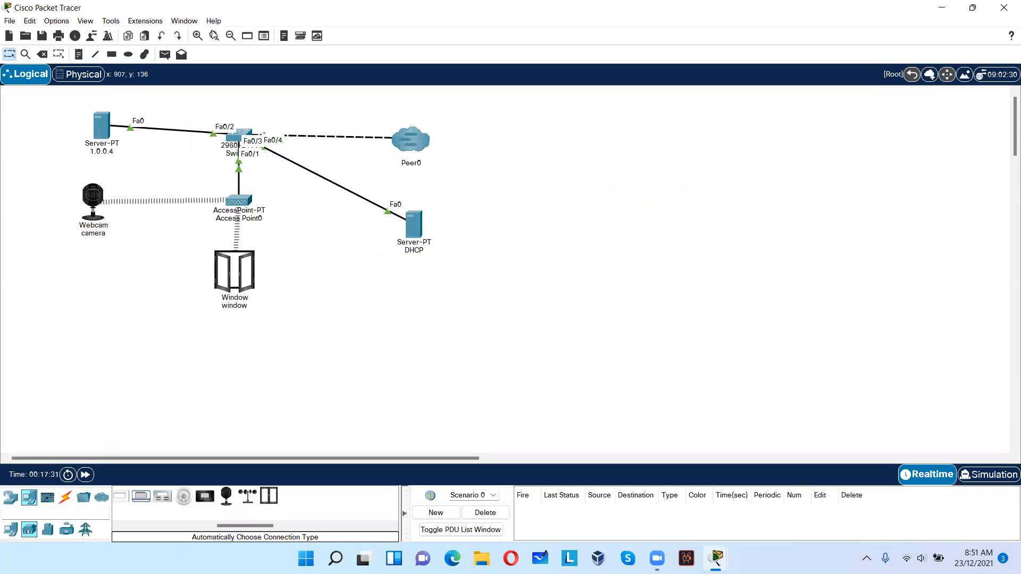
# Enlarge the first network's topology and move the 1.0.0.4 server slightly down, about level with the switch.
pyautogui.click(197, 36)
pyautogui.click(197, 36)
pyautogui.moveTo(233, 456); pyautogui.dragTo(155, 458)
pyautogui.scroll(3, 224, 396)
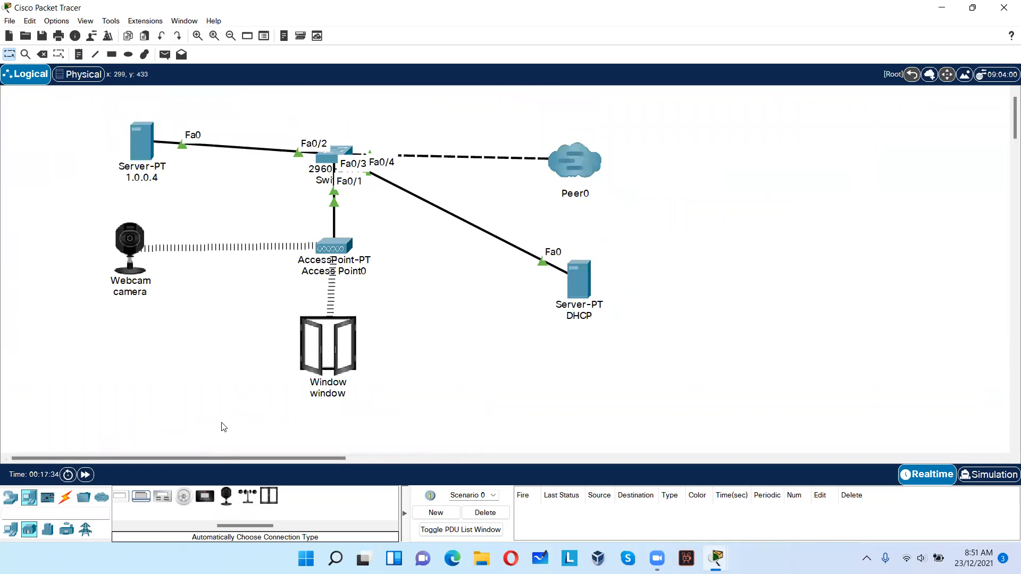
pyautogui.click(197, 36)
pyautogui.moveTo(99, 135); pyautogui.dragTo(114, 151)
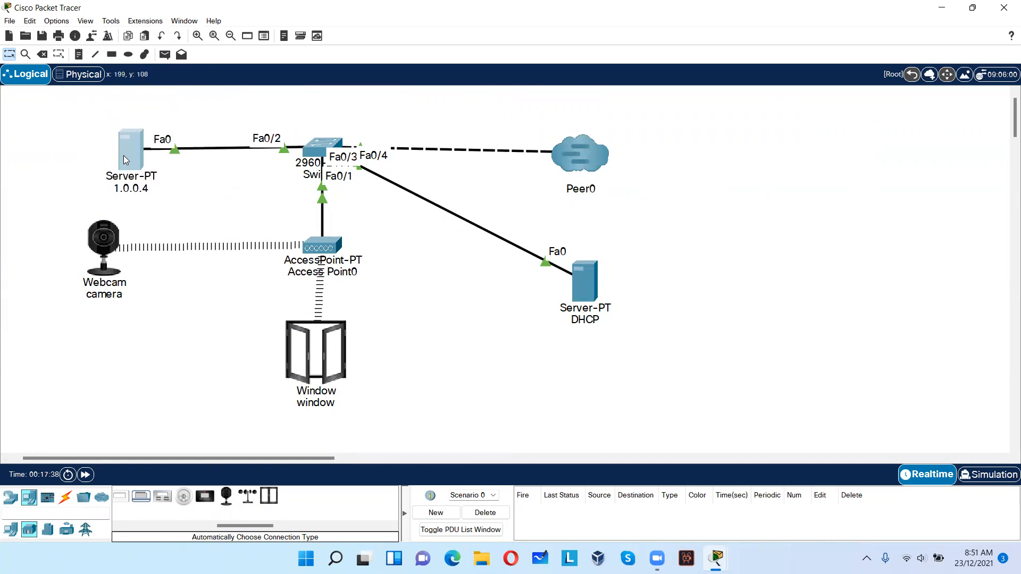
# Tidy the first network by moving the webcam and DHCP server inward and the window straight below the access point, and enlarge the topology.
pyautogui.moveTo(102, 249); pyautogui.dragTo(120, 249)
pyautogui.moveTo(595, 283); pyautogui.dragTo(523, 277)
pyautogui.moveTo(341, 350); pyautogui.dragTo(346, 371)
pyautogui.click(390, 381)
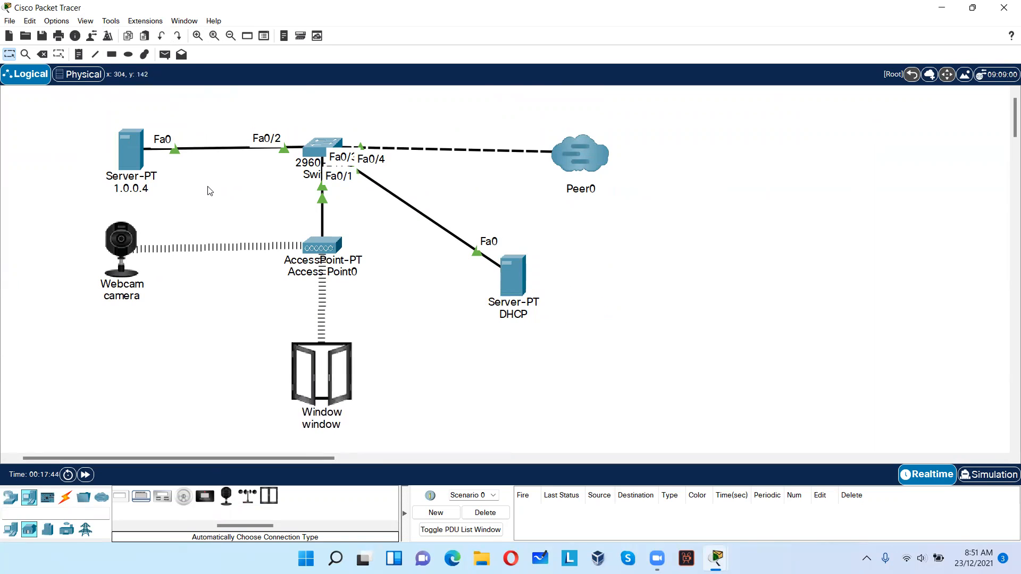
pyautogui.click(197, 36)
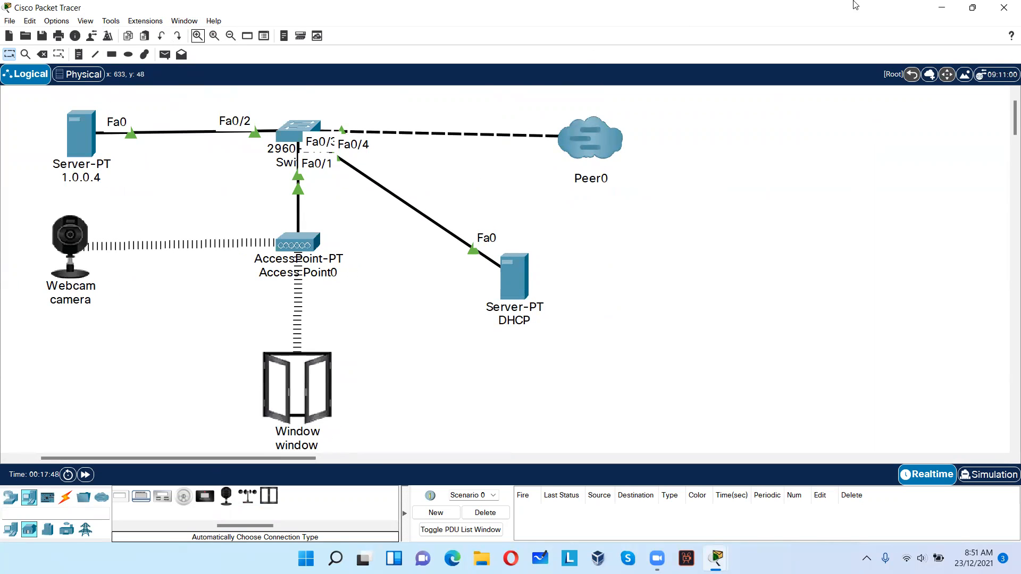
# Restore the first network's window to its smaller size, shift the second network's window closer beside it, and enlarge the second topology.
pyautogui.click(971, 7)
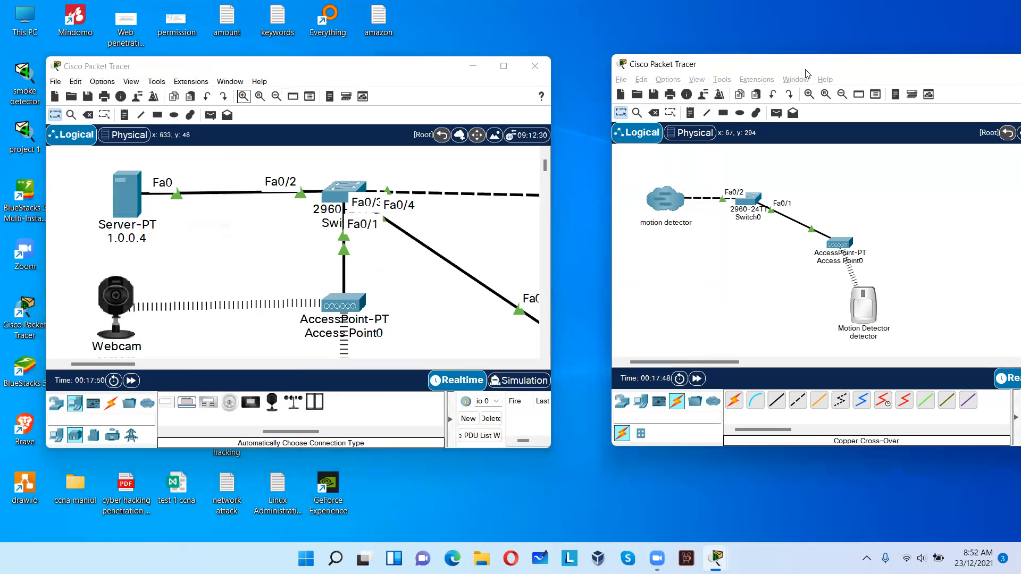
pyautogui.moveTo(805, 70); pyautogui.dragTo(757, 61)
pyautogui.click(762, 86)
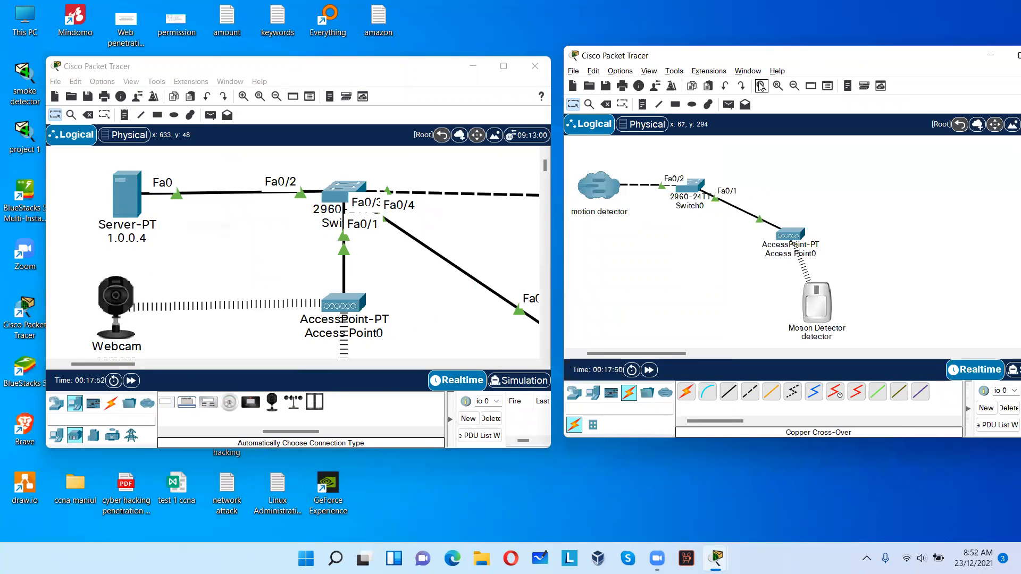
# Rearrange the second network, moving the motion detector cloud and switch slightly right and the motion detector directly below the access point.
pyautogui.moveTo(575, 177); pyautogui.dragTo(594, 179)
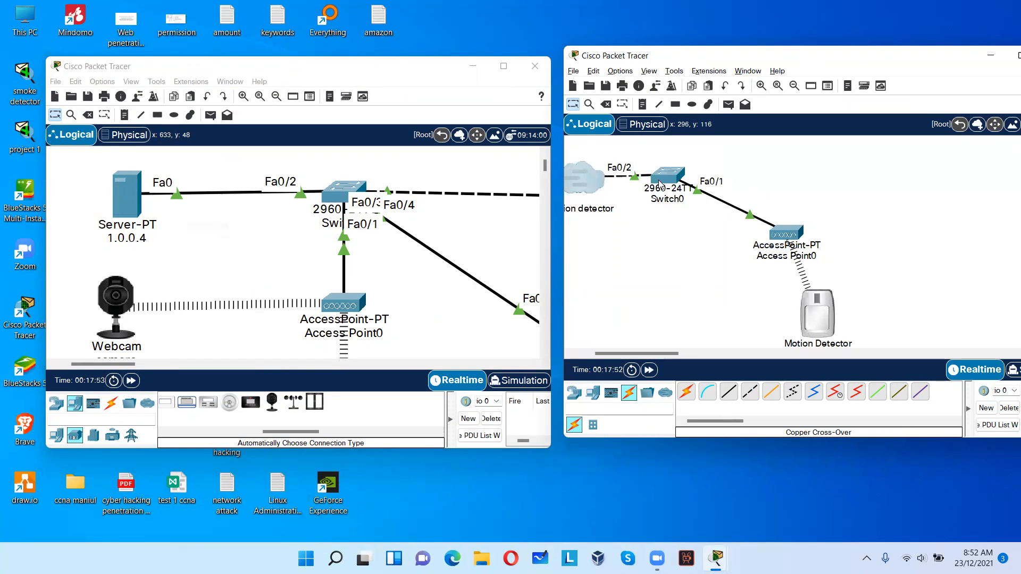
pyautogui.moveTo(665, 175); pyautogui.dragTo(704, 174)
pyautogui.moveTo(813, 307); pyautogui.dragTo(792, 295)
pyautogui.moveTo(585, 190); pyautogui.dragTo(604, 191)
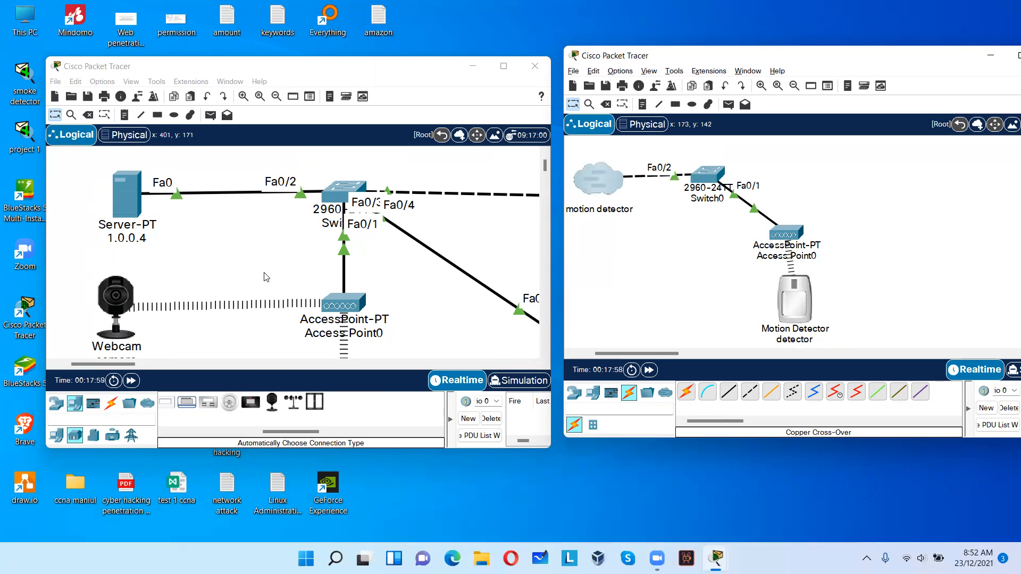
# Examine the first network's topology from the 1.0.0.4 server and webcam down to the window, along with the second network's motion detector.
pyautogui.scroll(-3, 232, 289)
pyautogui.scroll(-3, 232, 289)
pyautogui.scroll(3, 233, 290)
pyautogui.scroll(3, 234, 291)
pyautogui.scroll(-3, 232, 292)
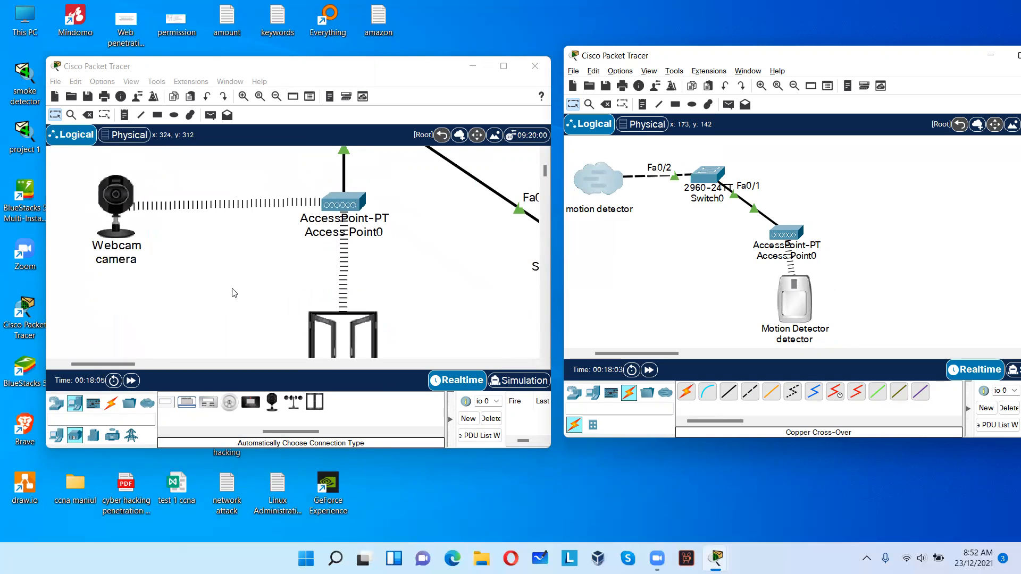
pyautogui.scroll(-1, 580, 306)
pyautogui.scroll(-1, 385, 302)
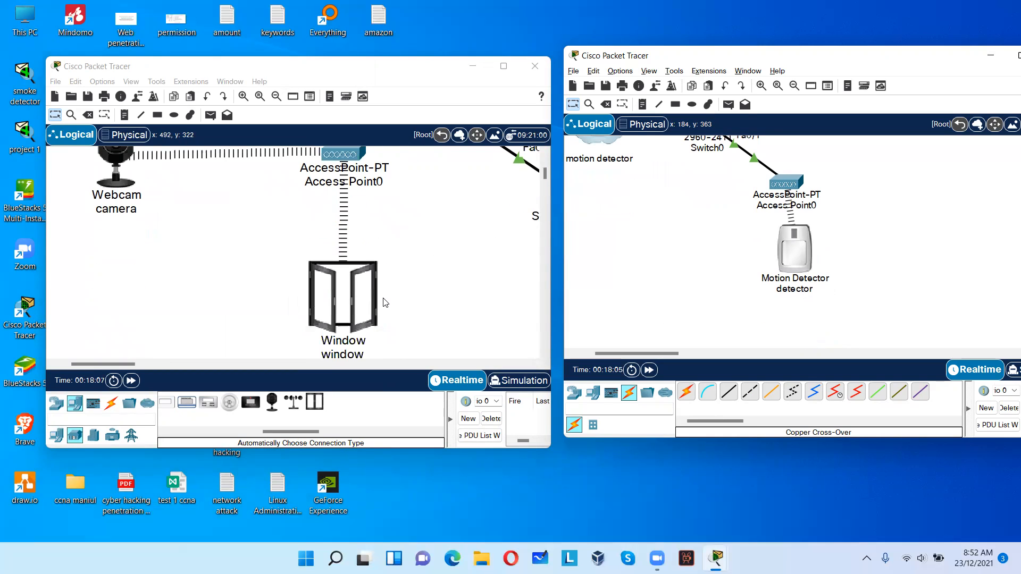
pyautogui.scroll(3, 385, 302)
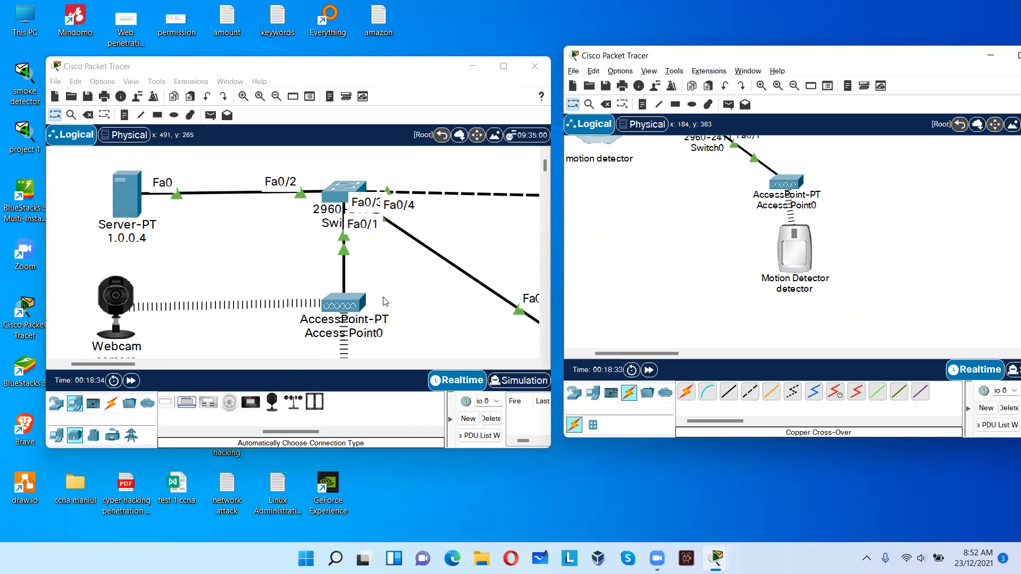
# Bring the second network's whole topology into view and make its window slightly taller to line up with the first network's window.
pyautogui.scroll(2, 662, 234)
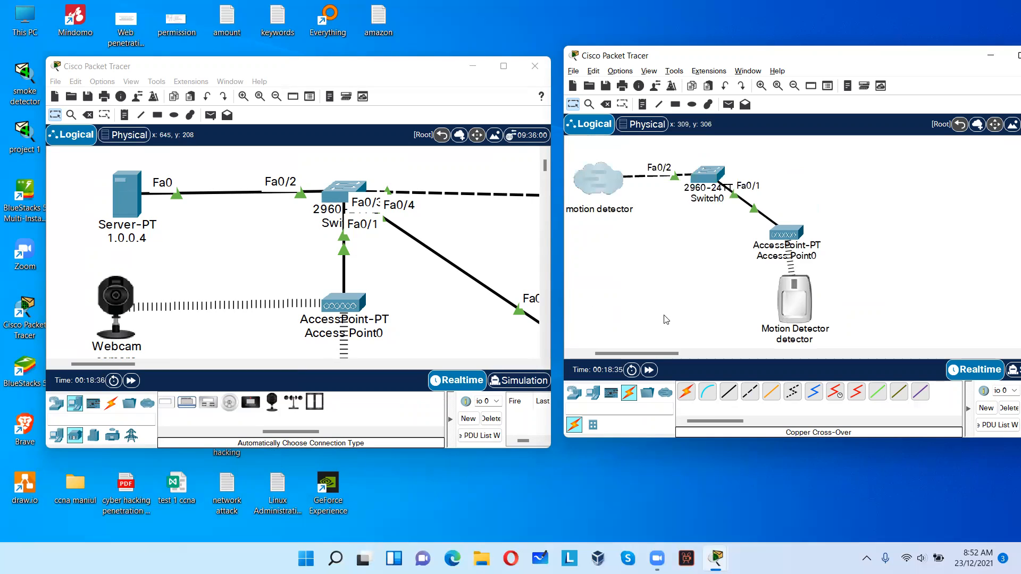
pyautogui.moveTo(647, 353); pyautogui.dragTo(628, 353)
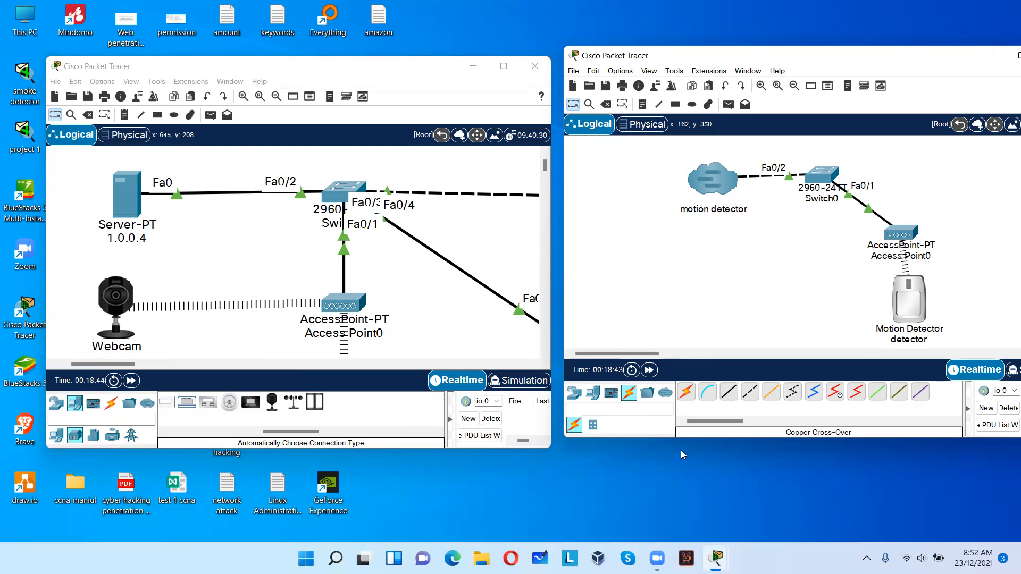
pyautogui.moveTo(681, 438); pyautogui.dragTo(681, 451)
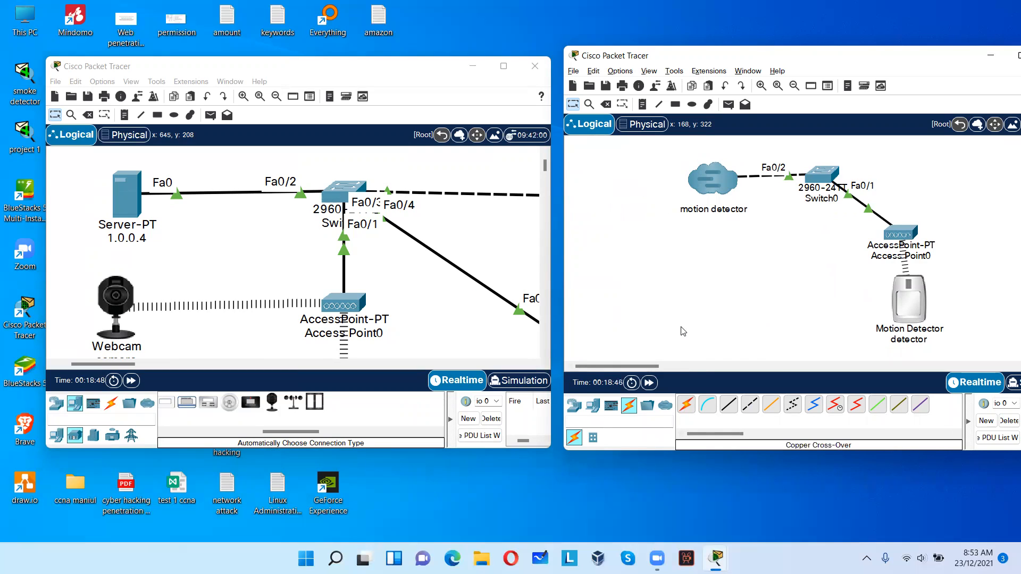